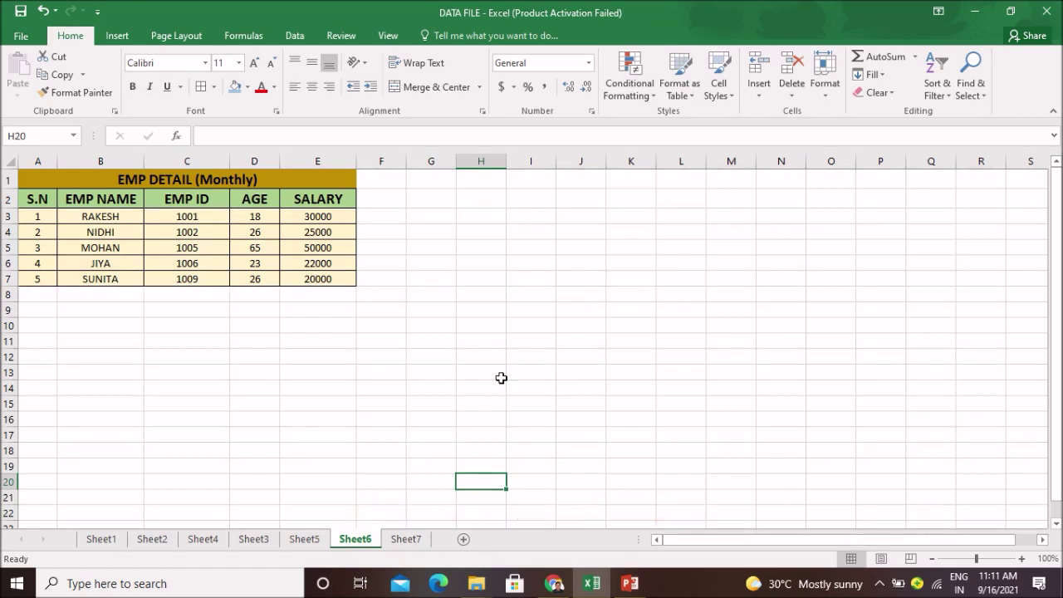
Show the Data tab tools for the EMP DETAIL (Monthly) table on Sheet6
{"action": "left_click", "coordinate": [295, 36]}
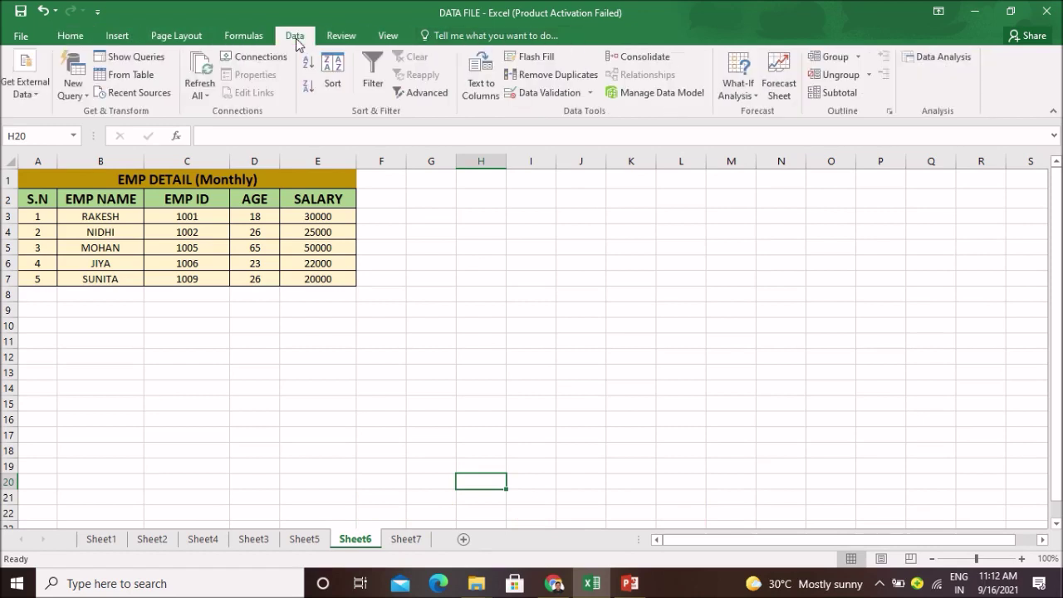
{"action": "left_click", "coordinate": [559, 94]}
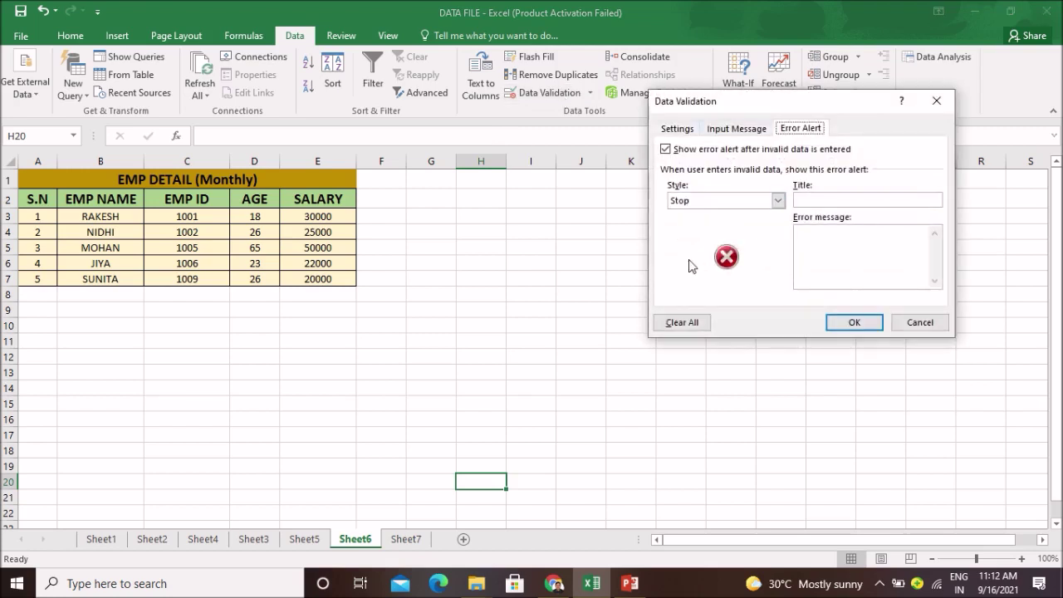
{"action": "left_click", "coordinate": [677, 129]}
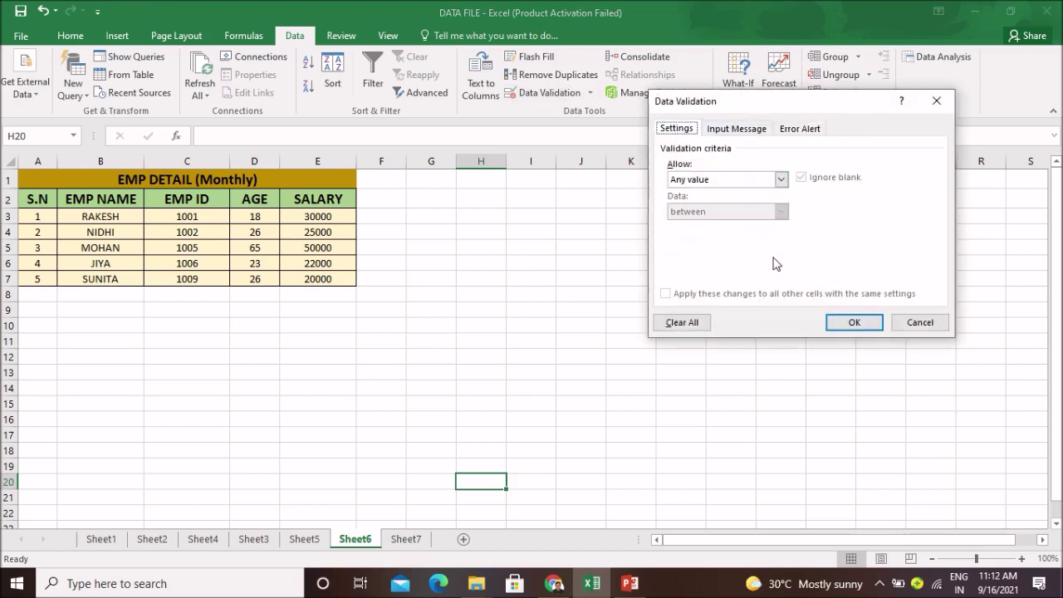
{"action": "left_click", "coordinate": [730, 129]}
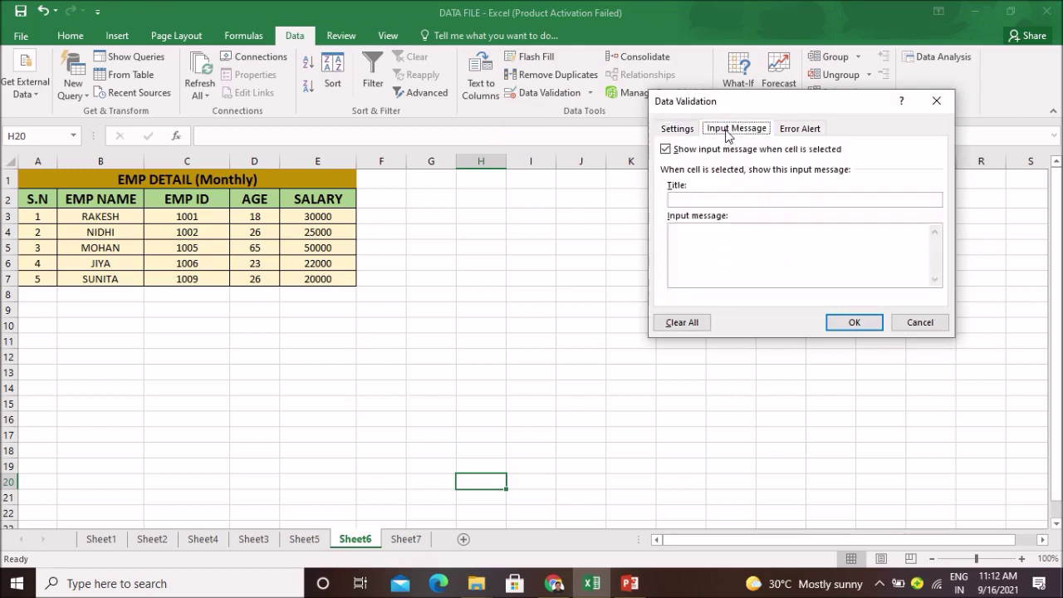
{"action": "left_click", "coordinate": [800, 133]}
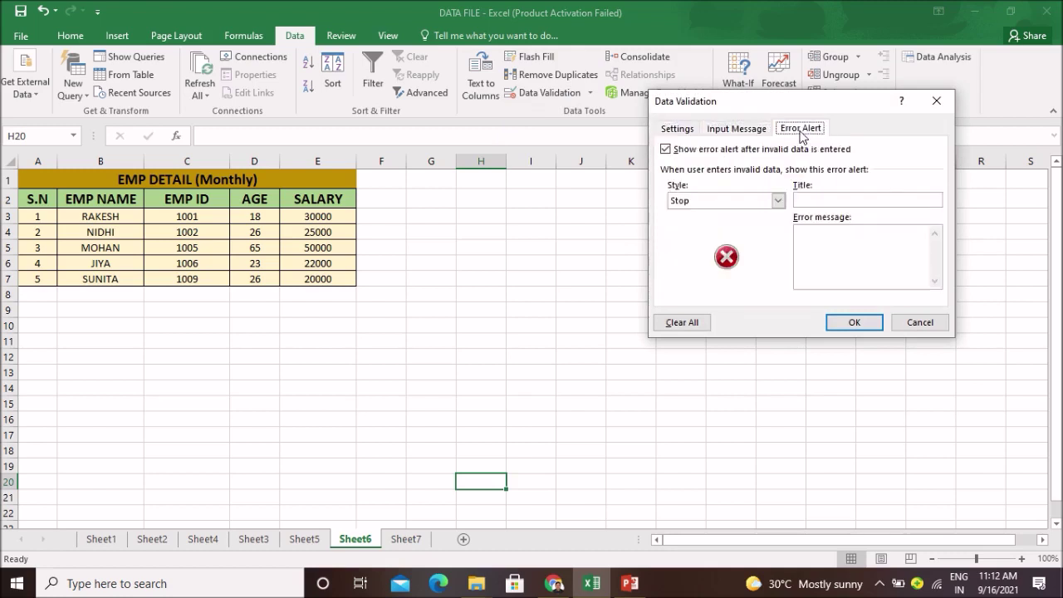
{"action": "left_click", "coordinate": [678, 133]}
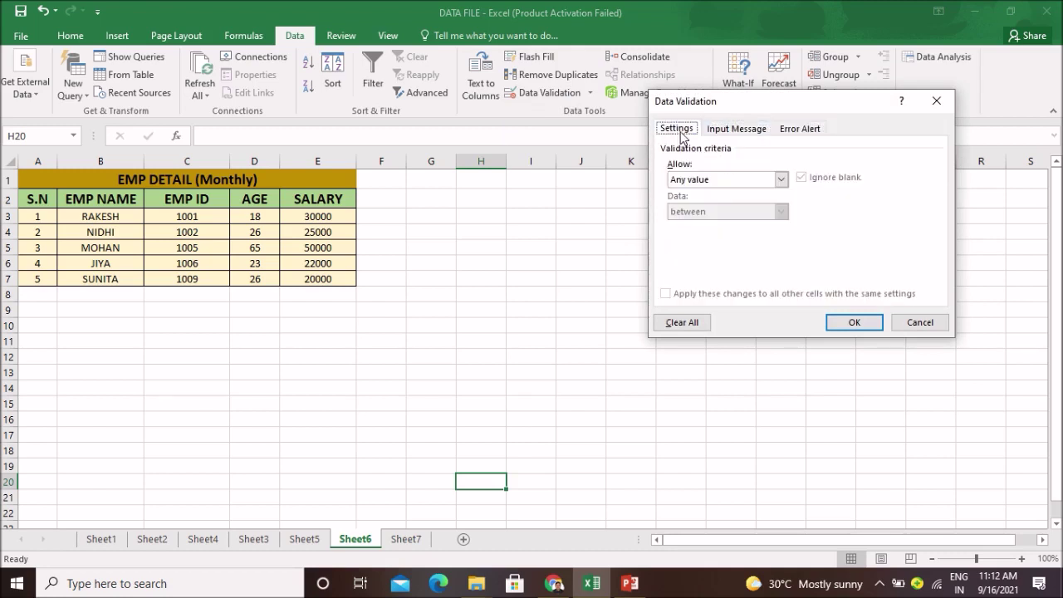
{"action": "left_click", "coordinate": [936, 100]}
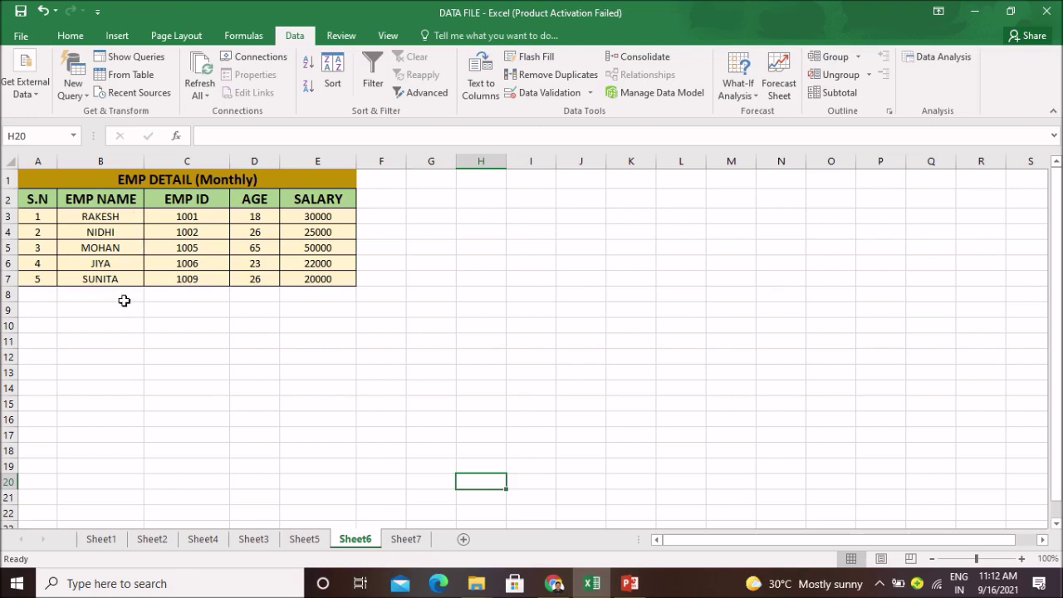
{"action": "left_click", "coordinate": [129, 218]}
{"action": "left_click", "coordinate": [126, 234]}
{"action": "left_click", "coordinate": [123, 252]}
{"action": "left_click", "coordinate": [122, 264]}
{"action": "left_click", "coordinate": [114, 294]}
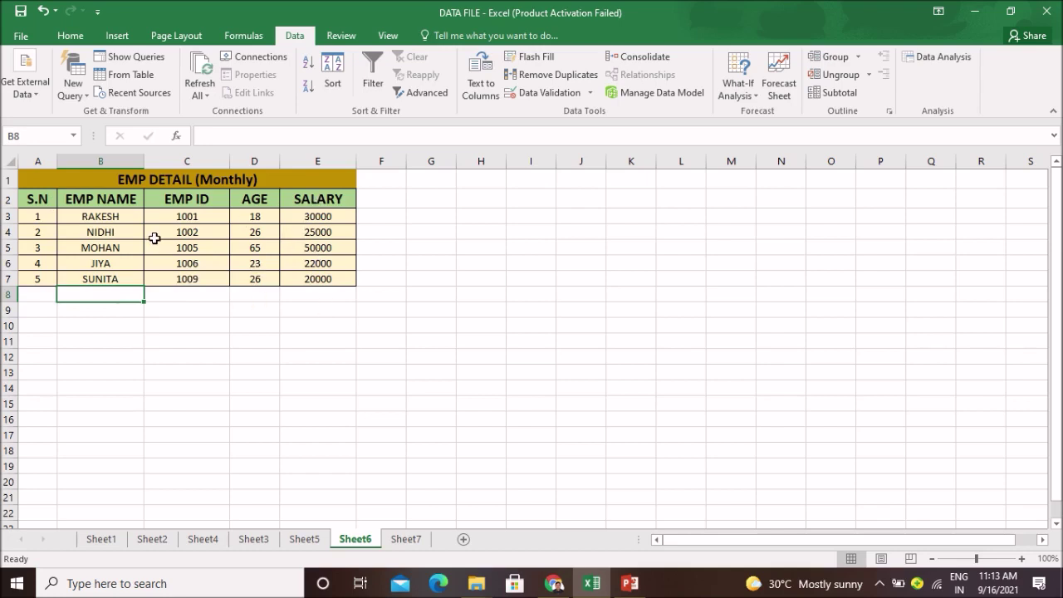
{"action": "left_click", "coordinate": [136, 217]}
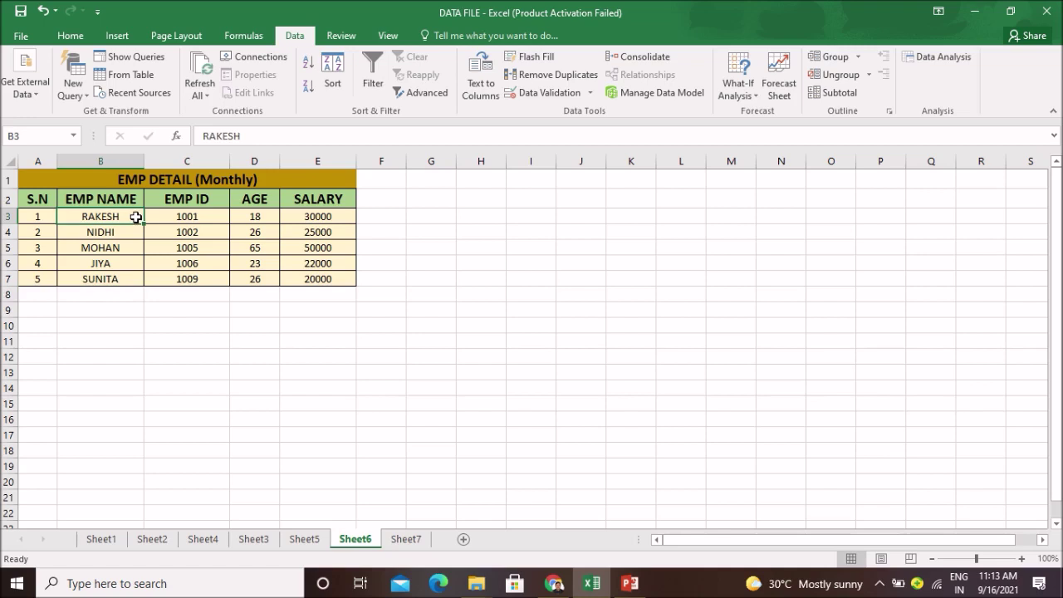
{"action": "left_click", "coordinate": [126, 246]}
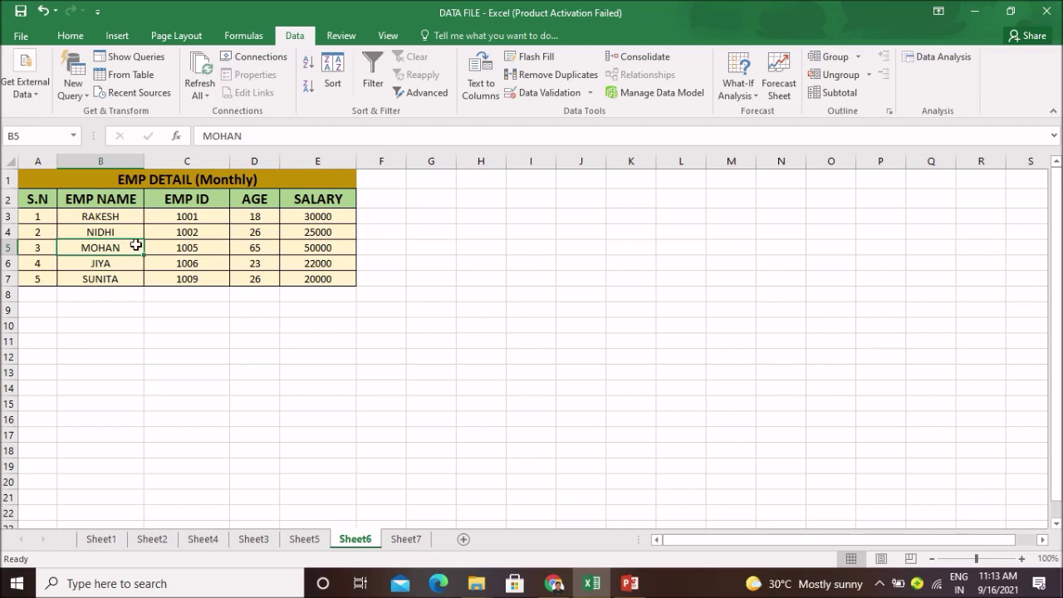
{"action": "double_click", "coordinate": [123, 247]}
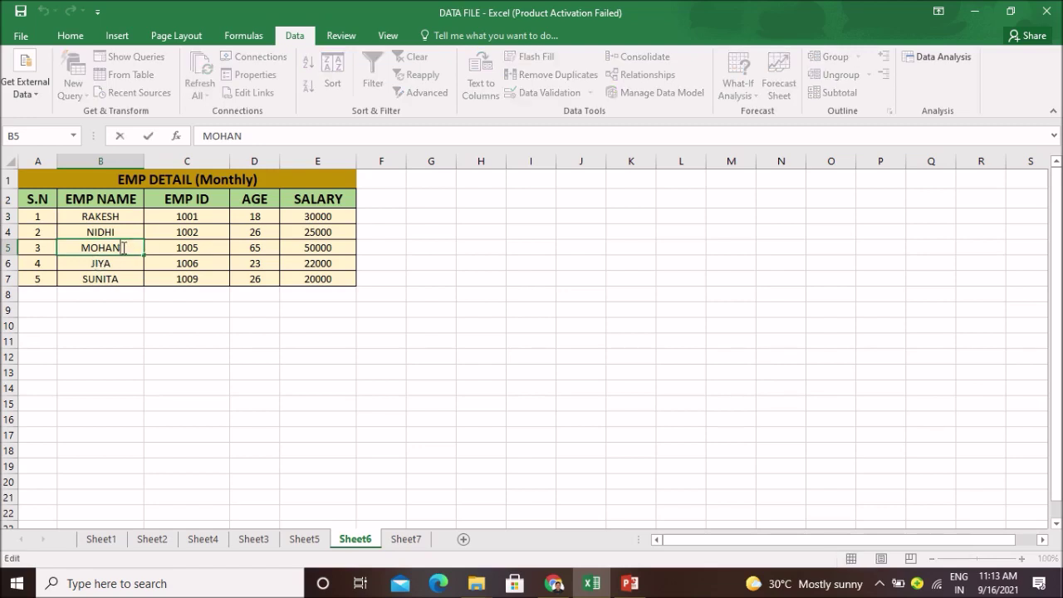
{"action": "type", "text": "SINGH RAWAT"}
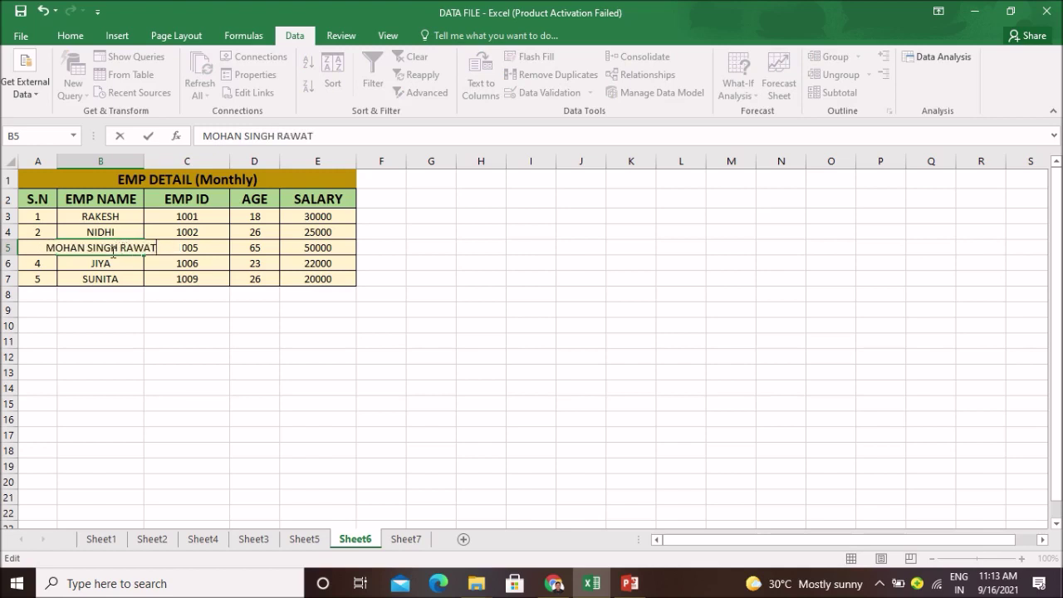
{"action": "left_click", "coordinate": [155, 329]}
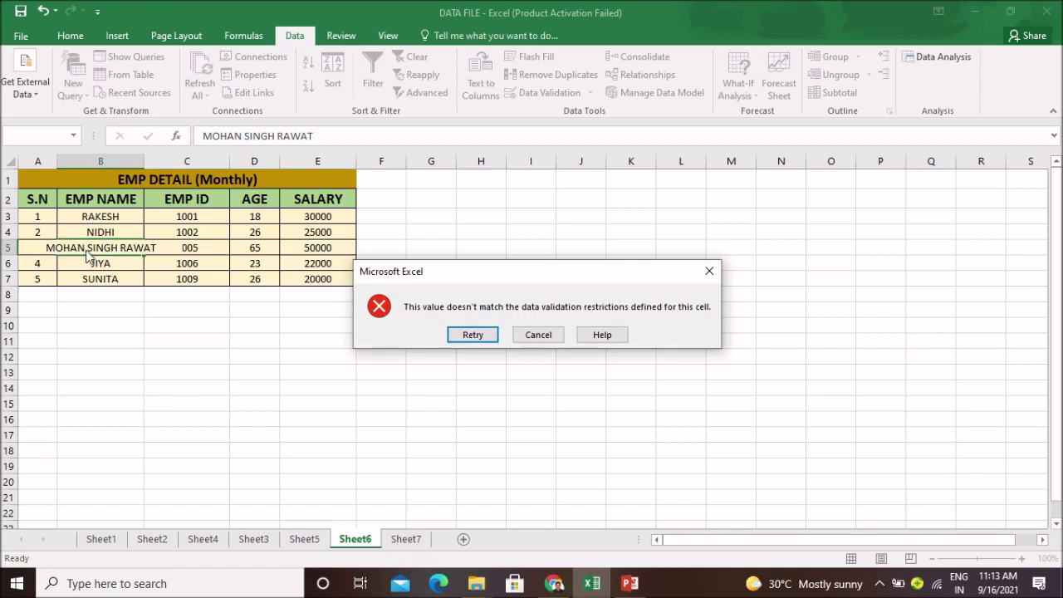
{"action": "left_click", "coordinate": [475, 334]}
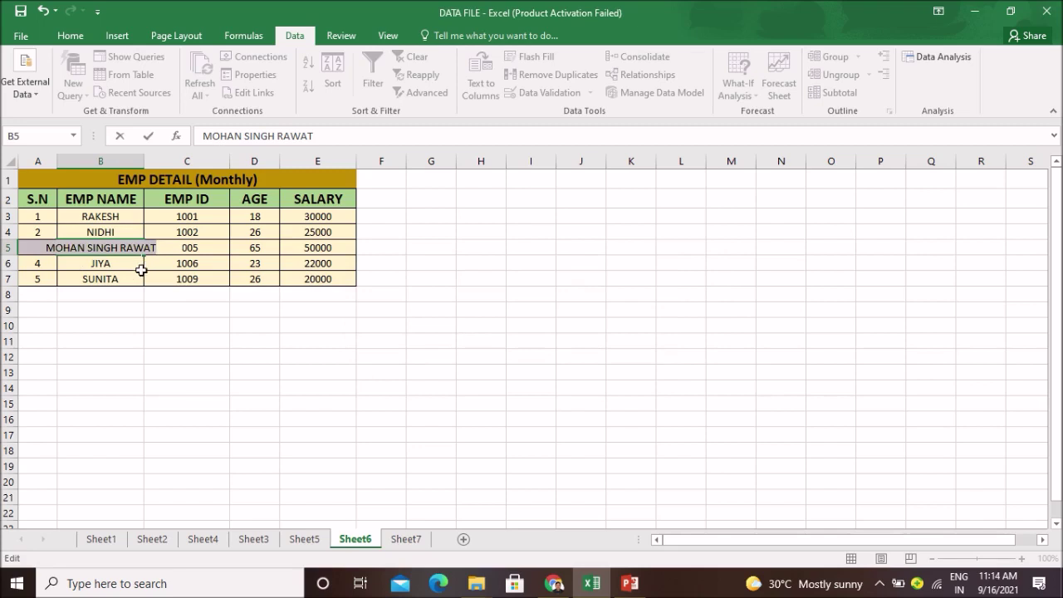
{"action": "key", "text": "BackSpace"}
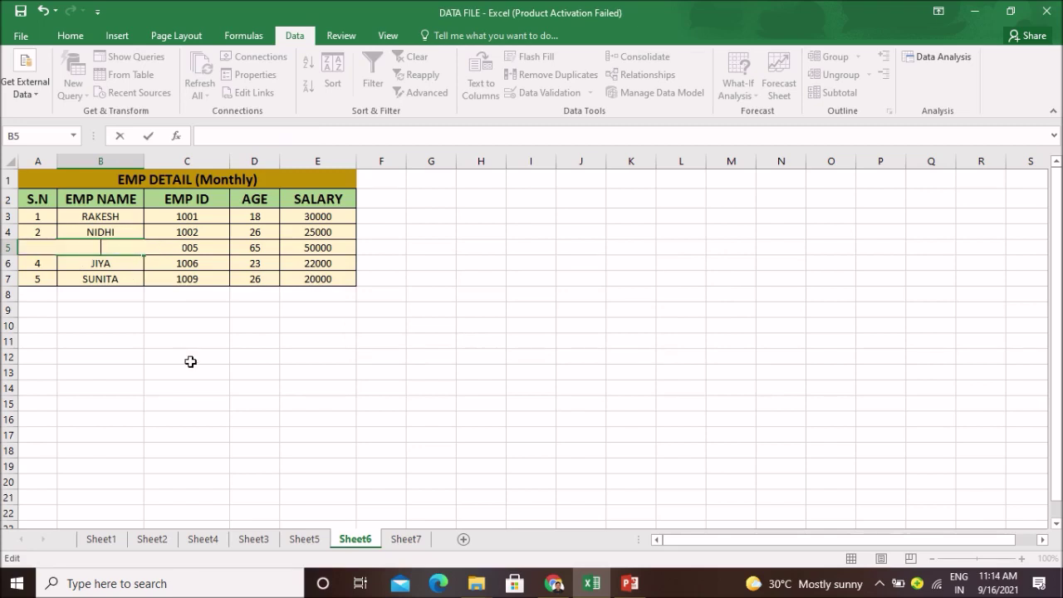
{"action": "left_click", "coordinate": [187, 365]}
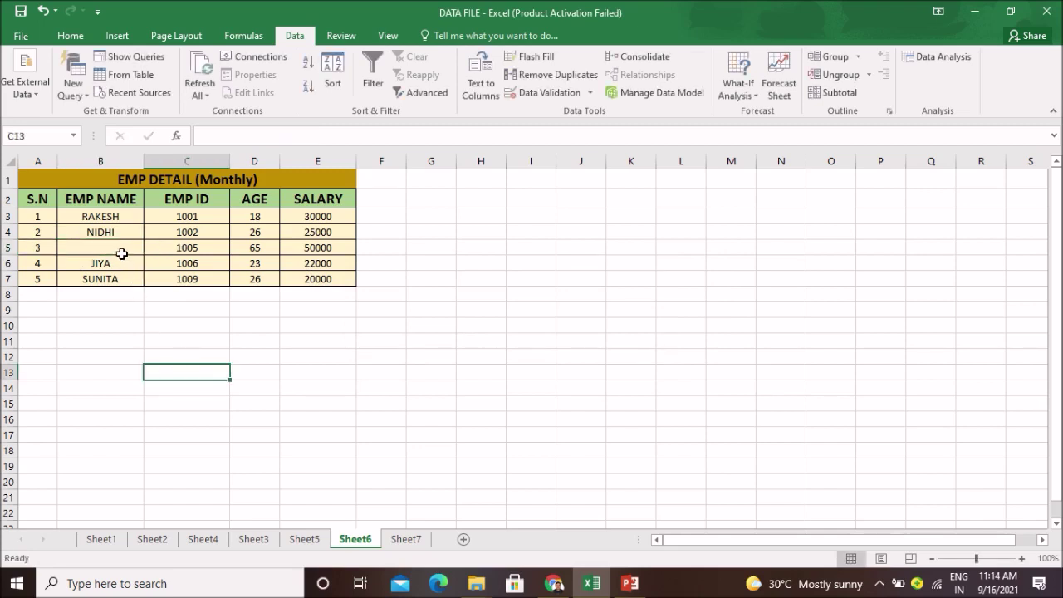
{"action": "left_click", "coordinate": [122, 256]}
{"action": "type", "text": "MO"}
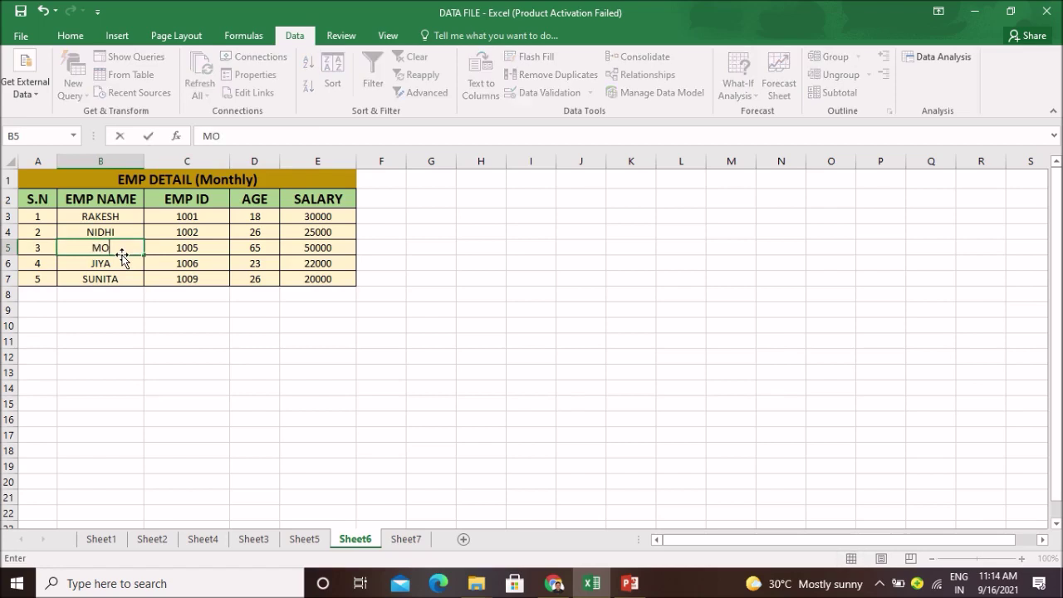
{"action": "type", "text": "HAN"}
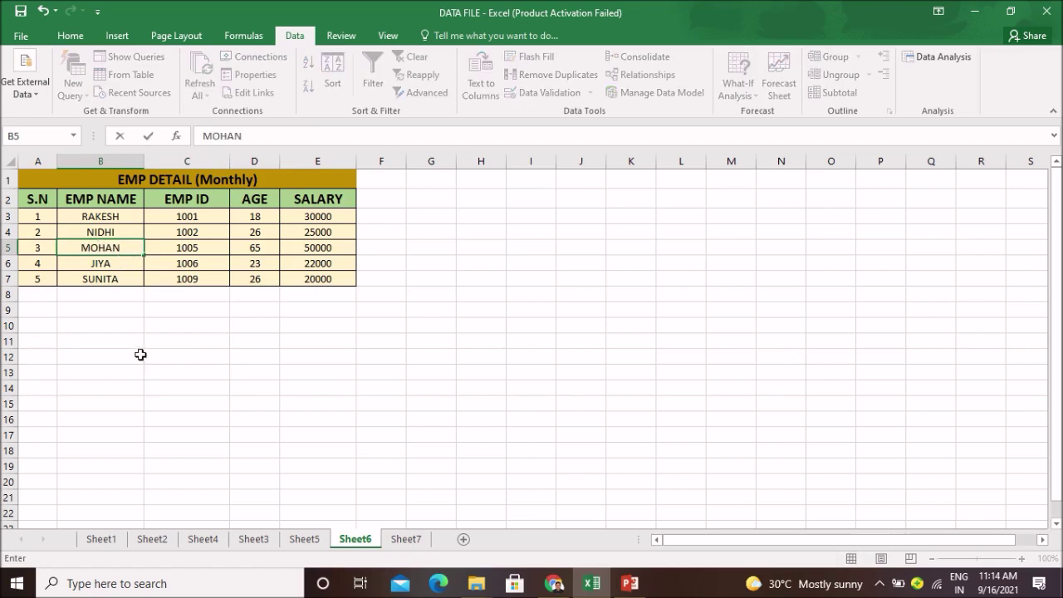
{"action": "left_click", "coordinate": [139, 354]}
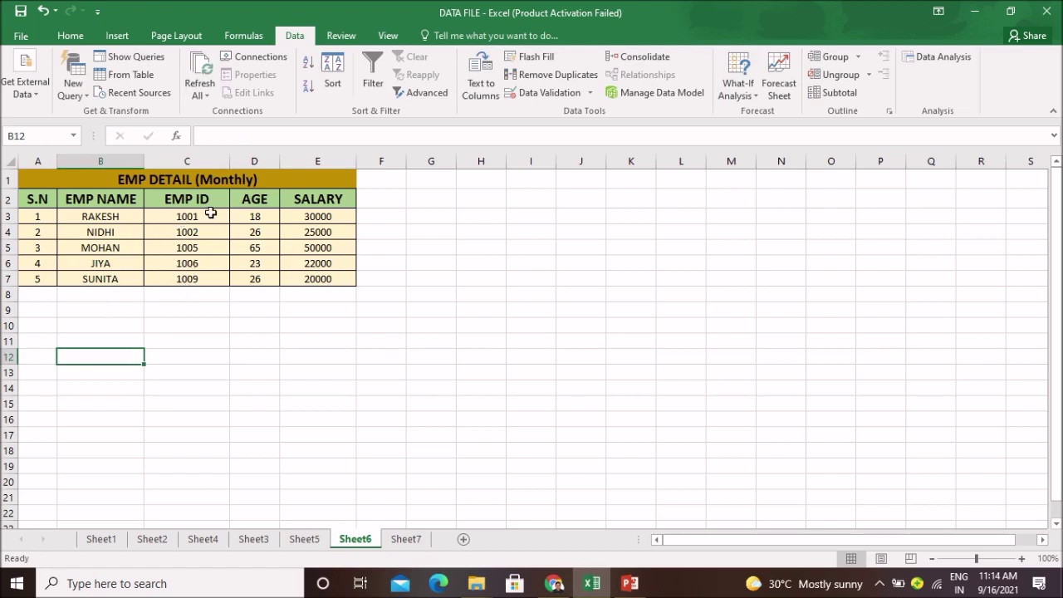
Clear the EMP IDs 1006 from C6 and 1009 from C7
{"action": "left_click", "coordinate": [207, 281]}
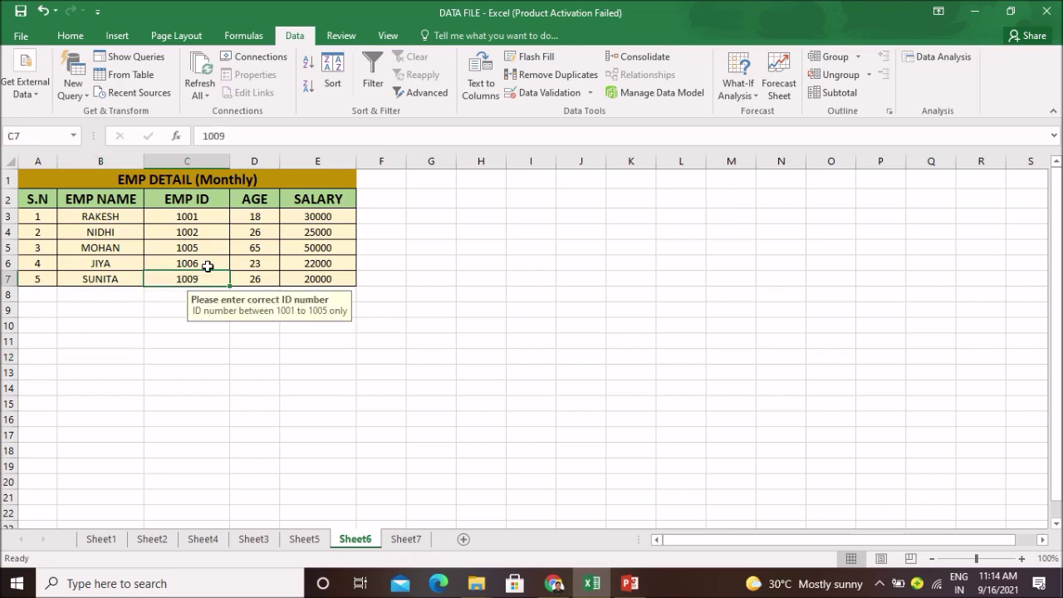
{"action": "left_click", "coordinate": [208, 265]}
{"action": "key", "text": "Delete"}
{"action": "left_click", "coordinate": [187, 341]}
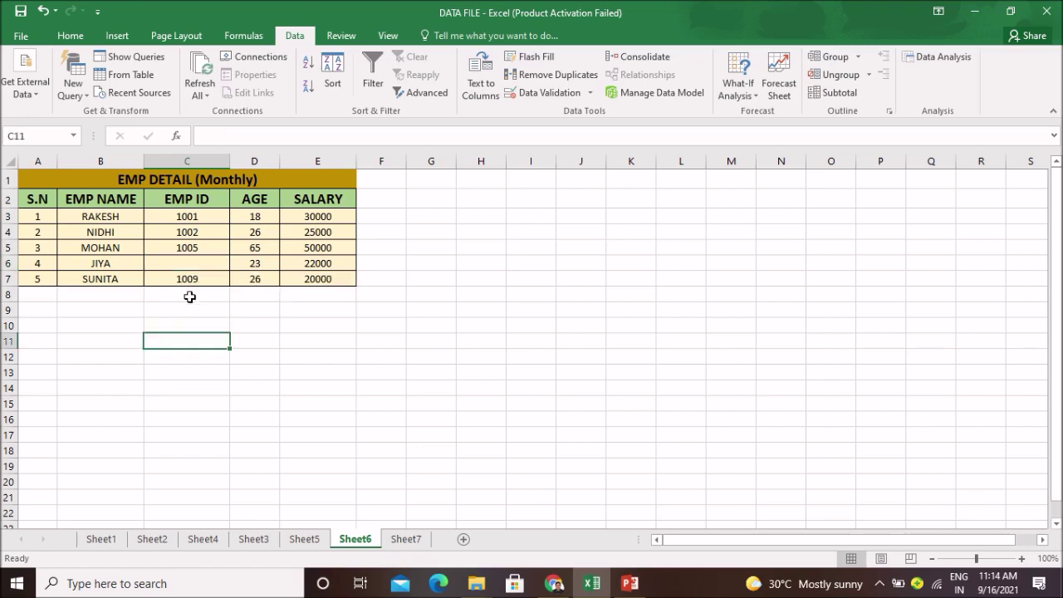
{"action": "left_click", "coordinate": [191, 281]}
{"action": "key", "text": "Delete"}
{"action": "left_click", "coordinate": [208, 341]}
Enter 1004 in C6 and 1009 in C7, keeping 1009 despite the out-of-range warning
{"action": "left_click", "coordinate": [218, 266]}
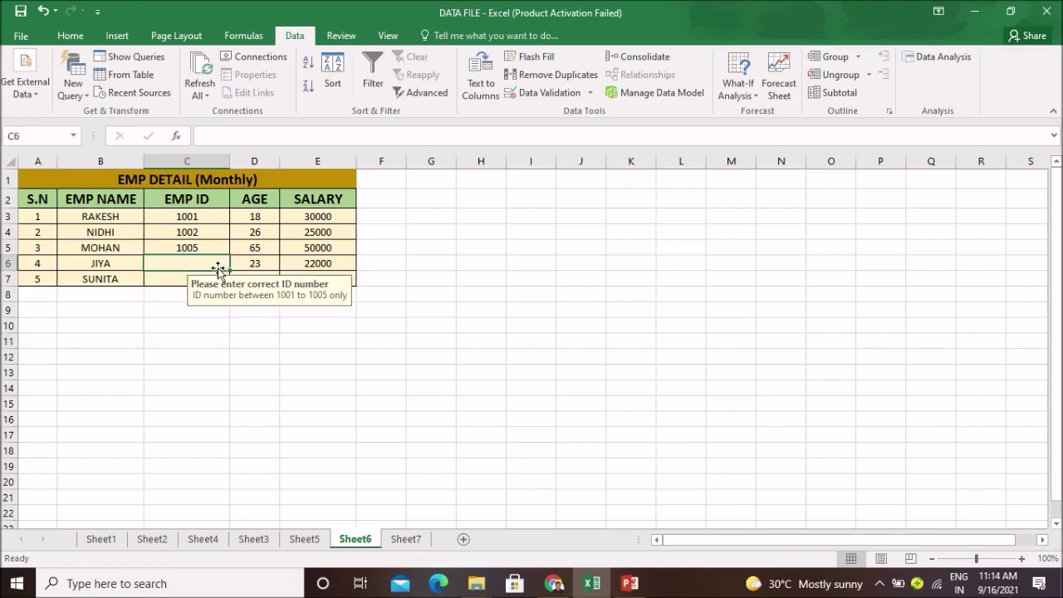
{"action": "type", "text": "1004"}
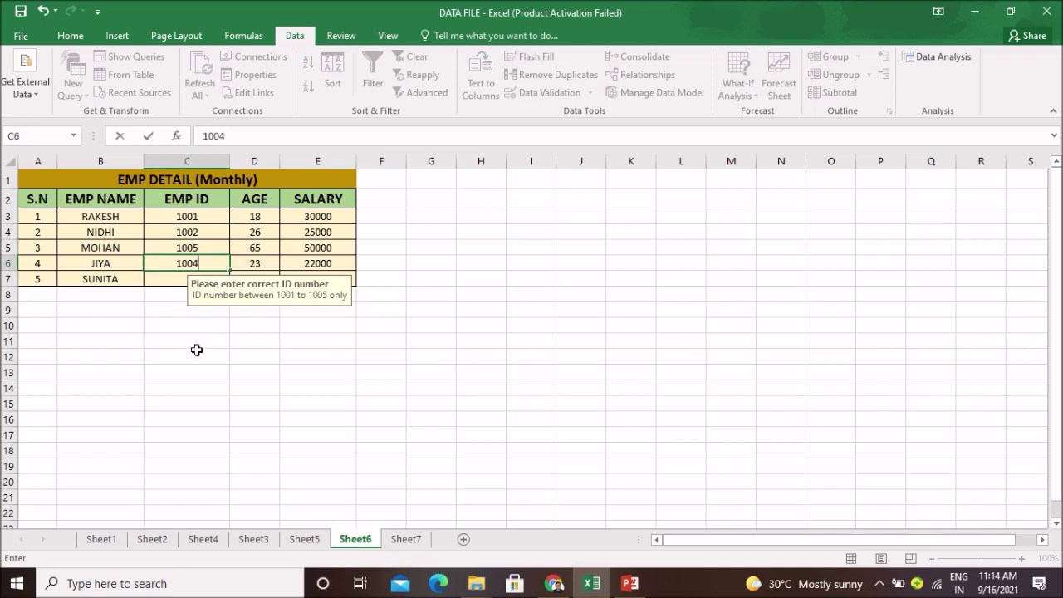
{"action": "left_click", "coordinate": [197, 353]}
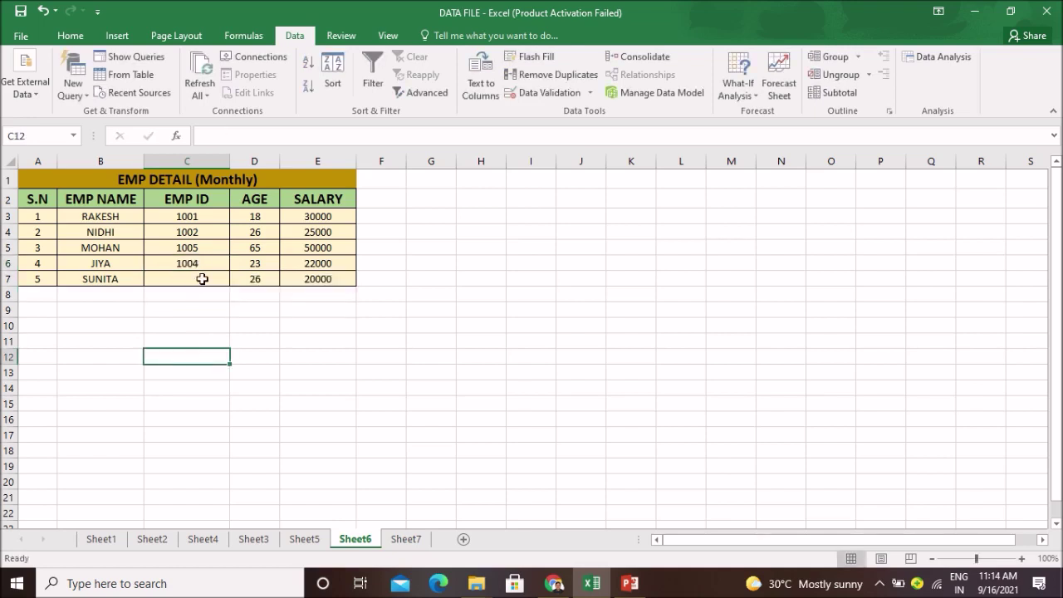
{"action": "left_click", "coordinate": [202, 279]}
{"action": "type", "text": "1009"}
{"action": "key", "text": "Return"}
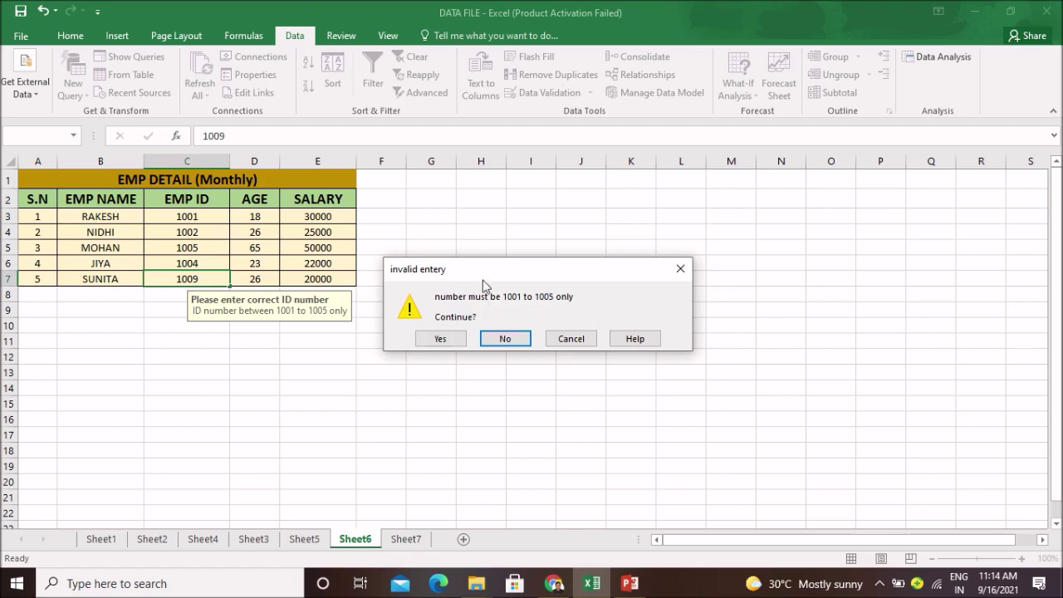
{"action": "left_click", "coordinate": [438, 339]}
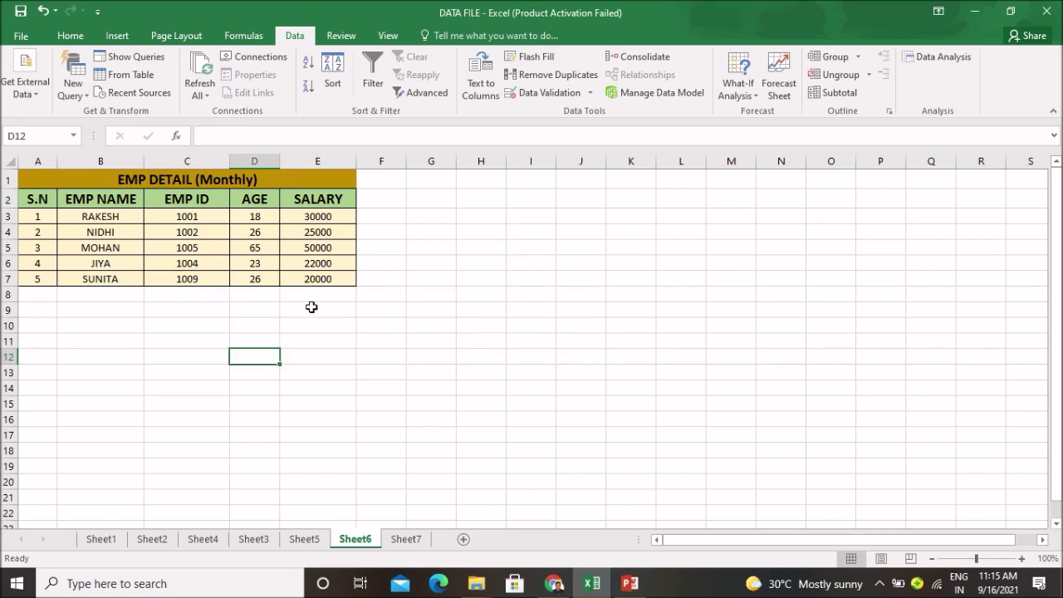
Clear the age 65 from cell D5
{"action": "left_click", "coordinate": [271, 279]}
{"action": "left_click", "coordinate": [268, 249]}
{"action": "key", "text": "Delete"}
{"action": "left_click", "coordinate": [284, 342]}
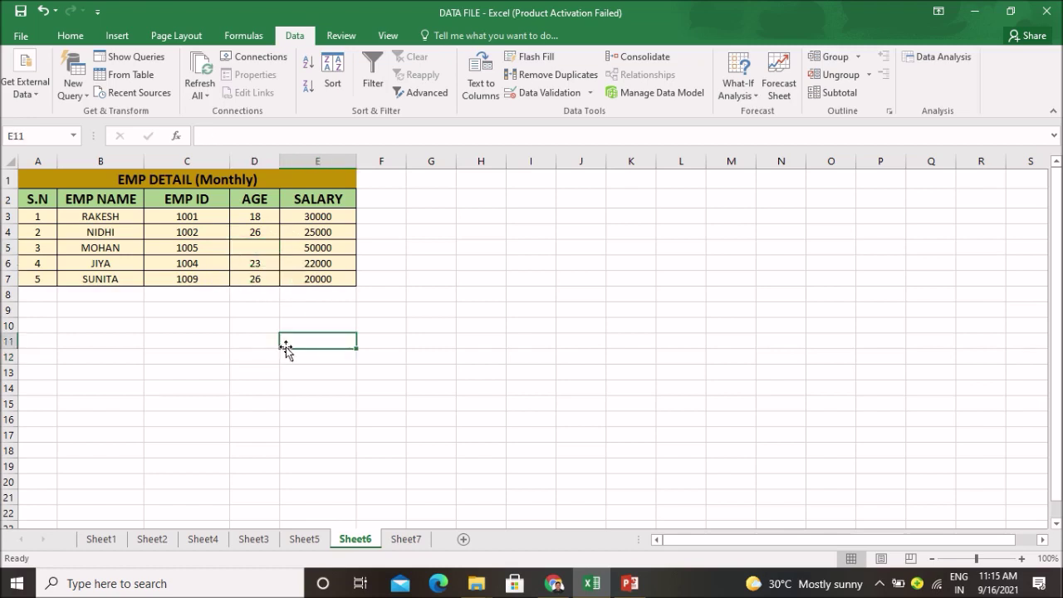
Enter age 68 in D5, which the age validation rejects
{"action": "left_click", "coordinate": [265, 218]}
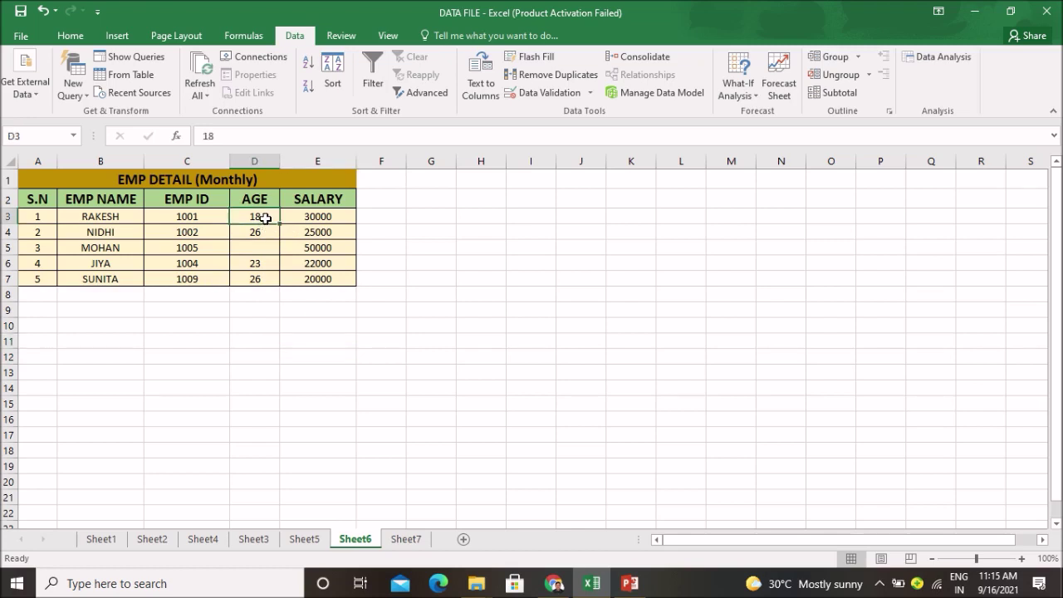
{"action": "left_click", "coordinate": [266, 235]}
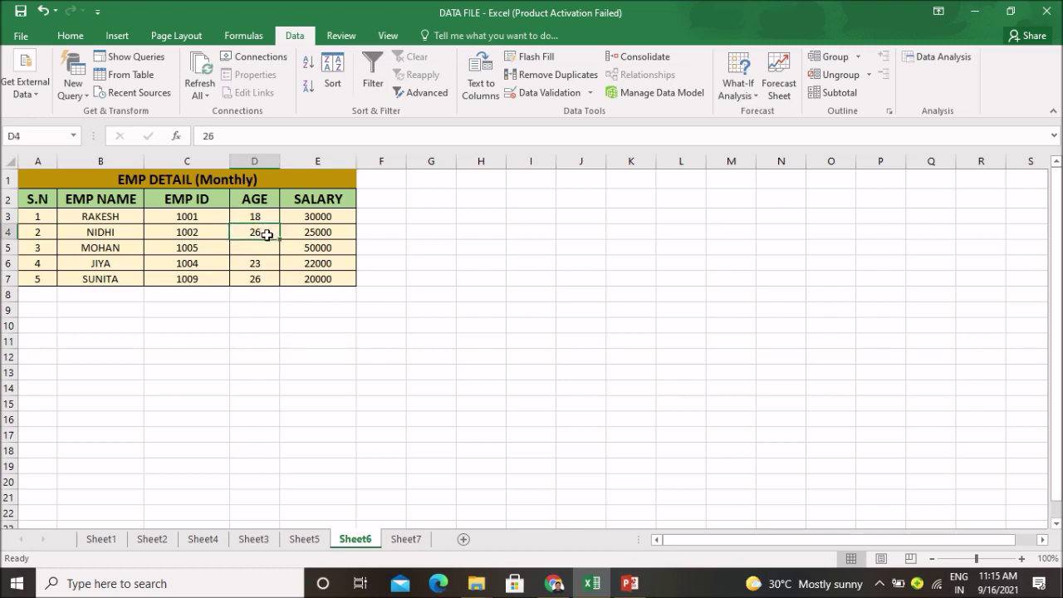
{"action": "left_click", "coordinate": [266, 279]}
{"action": "left_click", "coordinate": [260, 249]}
{"action": "type", "text": "6"}
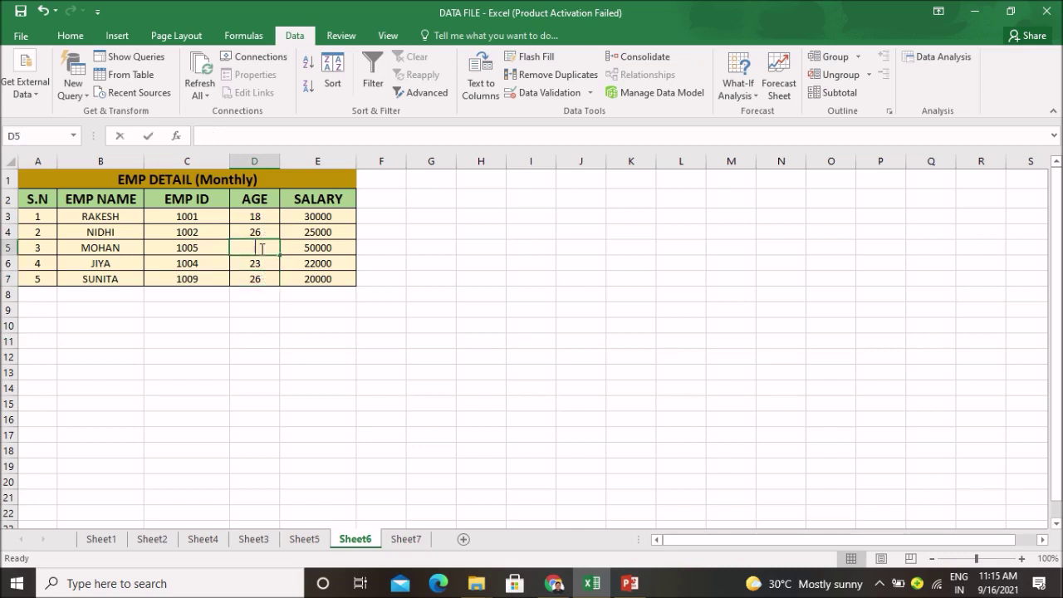
{"action": "type", "text": "8"}
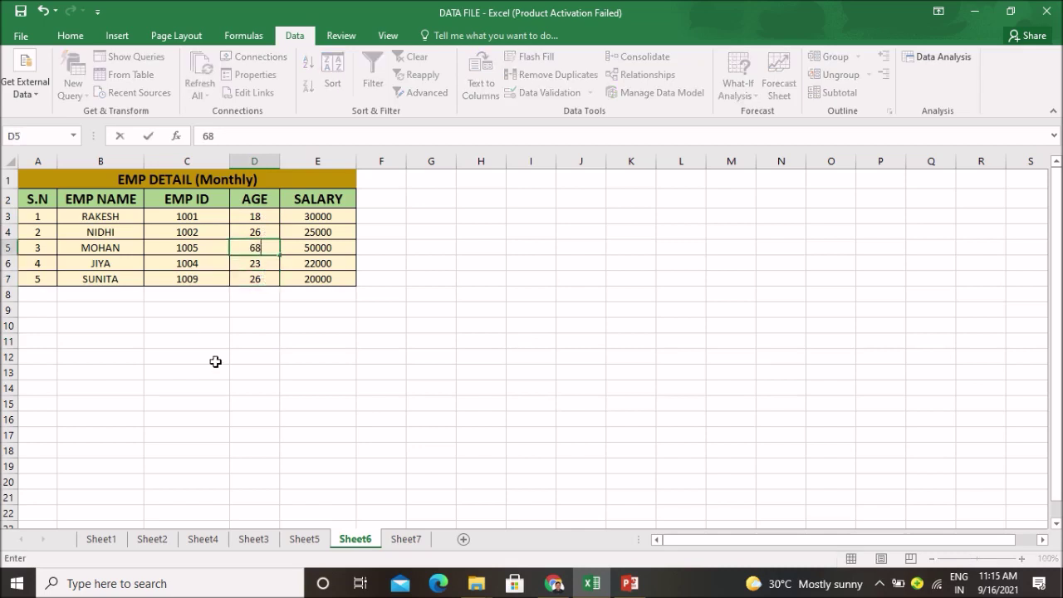
{"action": "left_click", "coordinate": [213, 362]}
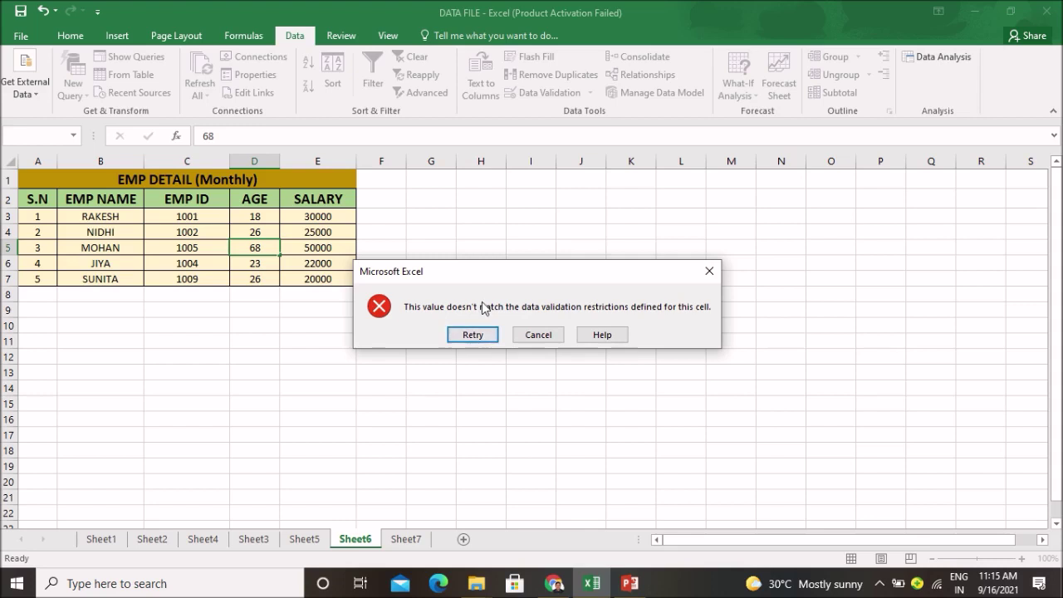
Replace the rejected age with 50 in D5, then switch to Sheet7
{"action": "left_click", "coordinate": [486, 337]}
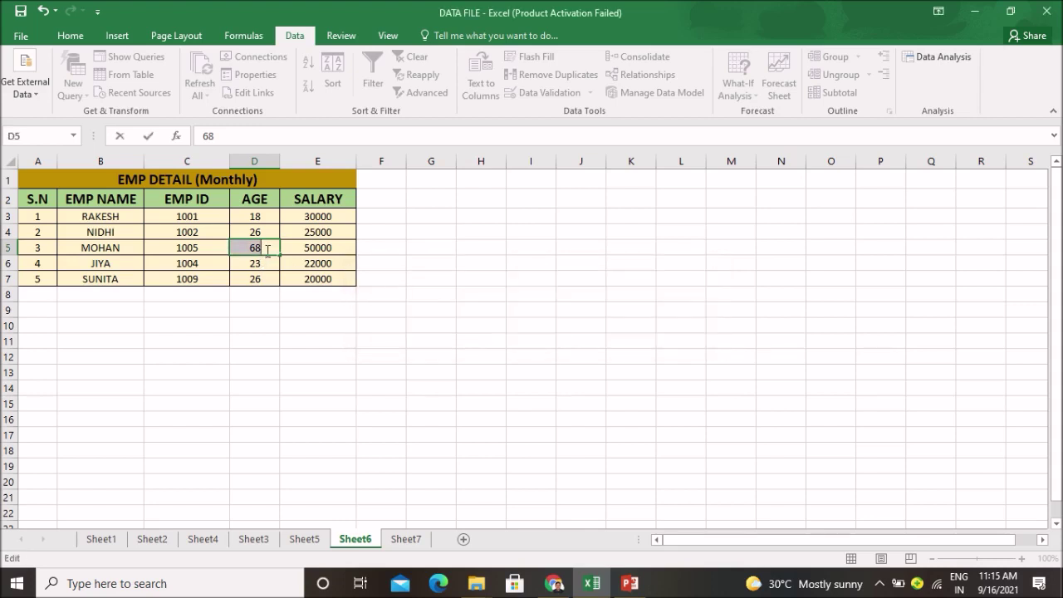
{"action": "key", "text": "BackSpace"}
{"action": "type", "text": "50"}
{"action": "left_click", "coordinate": [340, 352]}
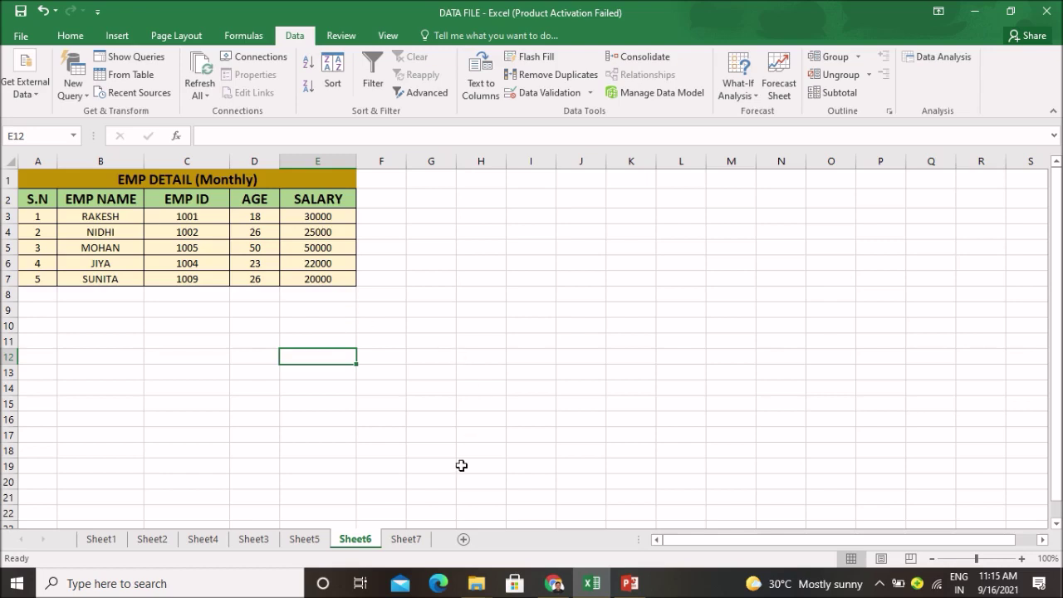
{"action": "left_click", "coordinate": [407, 539]}
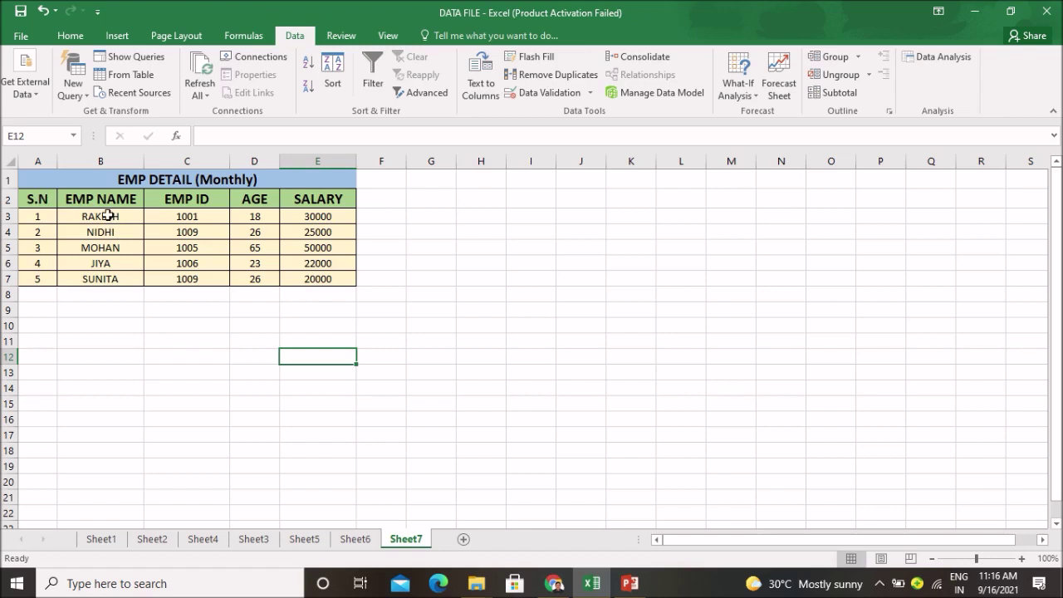
Add a Text length validation rule, between 5 and 12, to the names in B3:B7
{"action": "left_click_drag", "start_coordinate": [123, 216], "coordinate": [120, 275]}
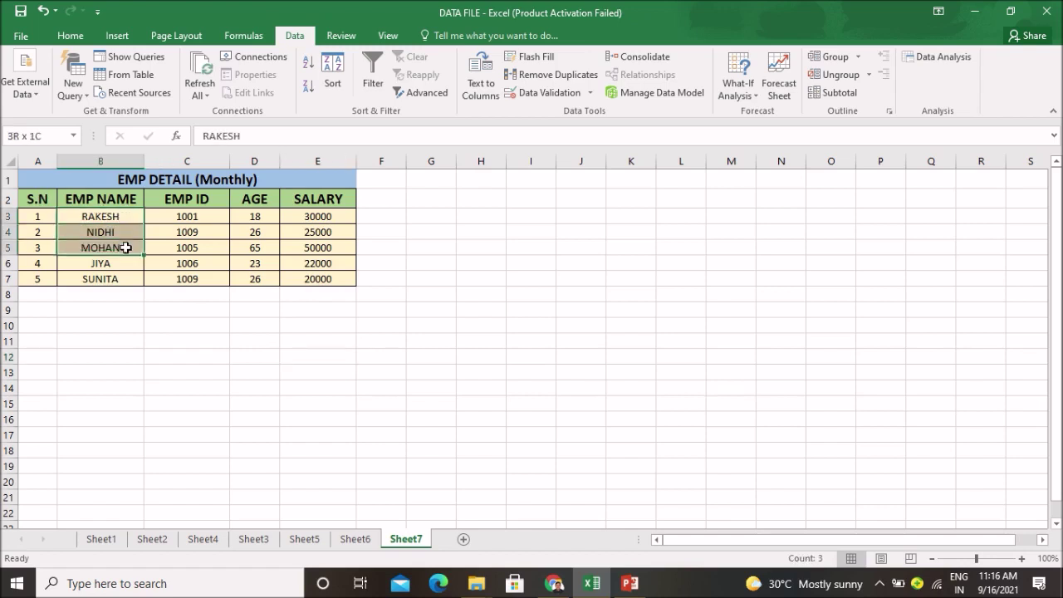
{"action": "left_click_drag", "start_coordinate": [120, 276], "coordinate": [115, 278]}
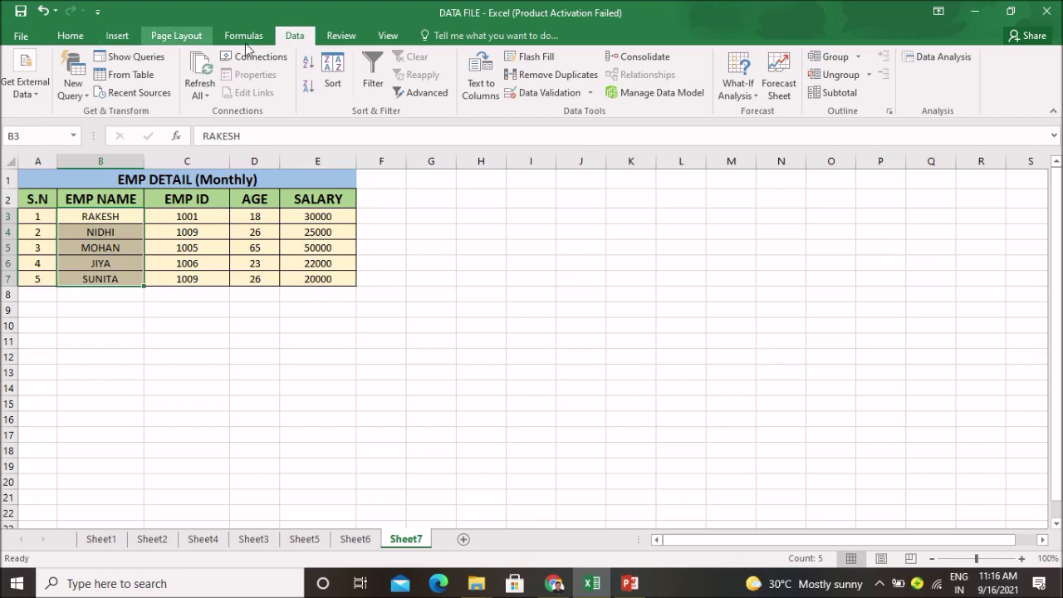
{"action": "left_click", "coordinate": [557, 92]}
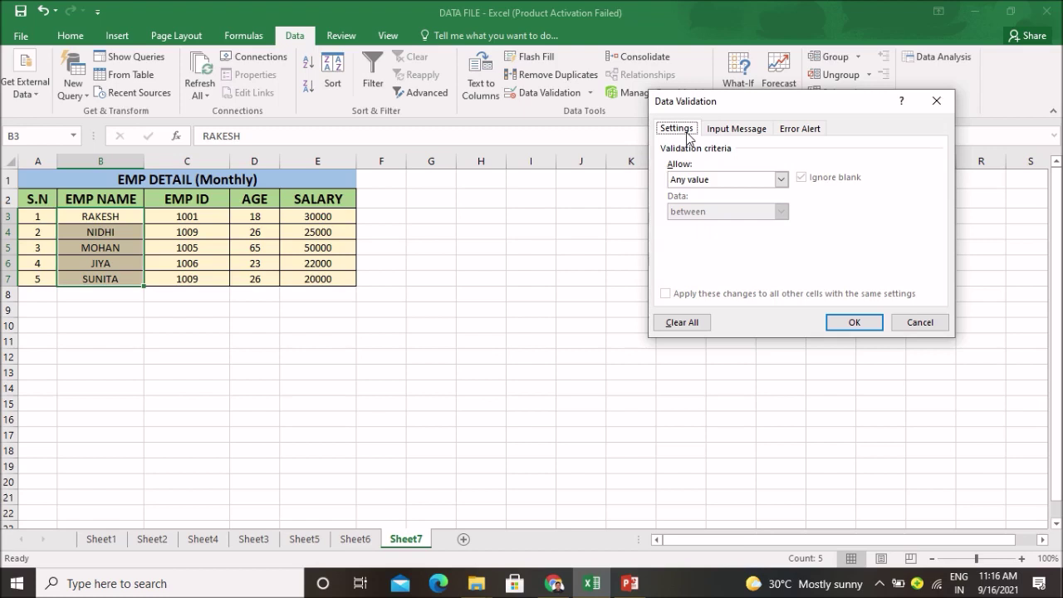
{"action": "left_click", "coordinate": [781, 180]}
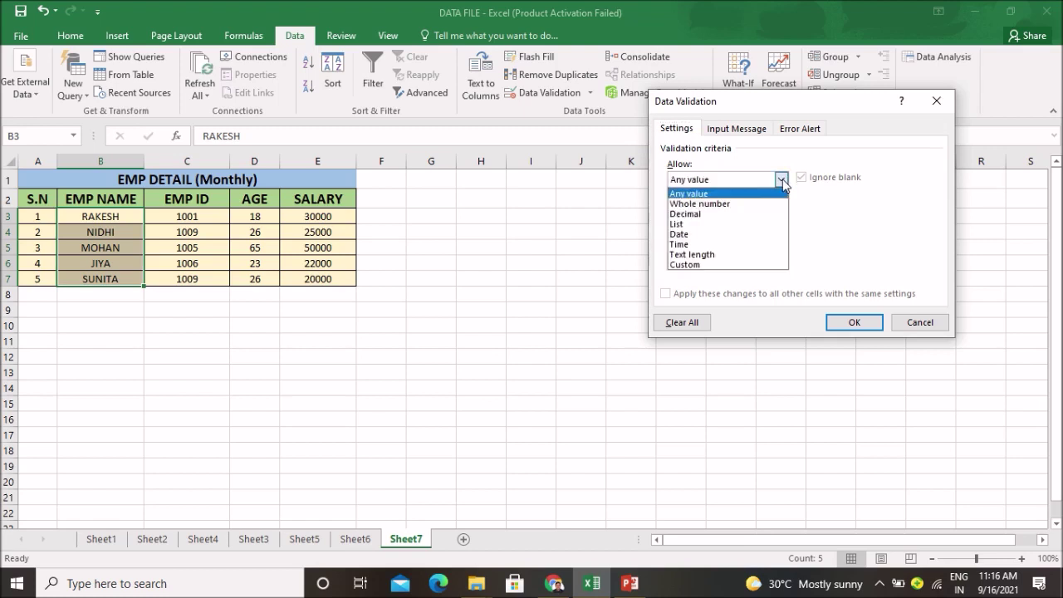
{"action": "left_click", "coordinate": [690, 254]}
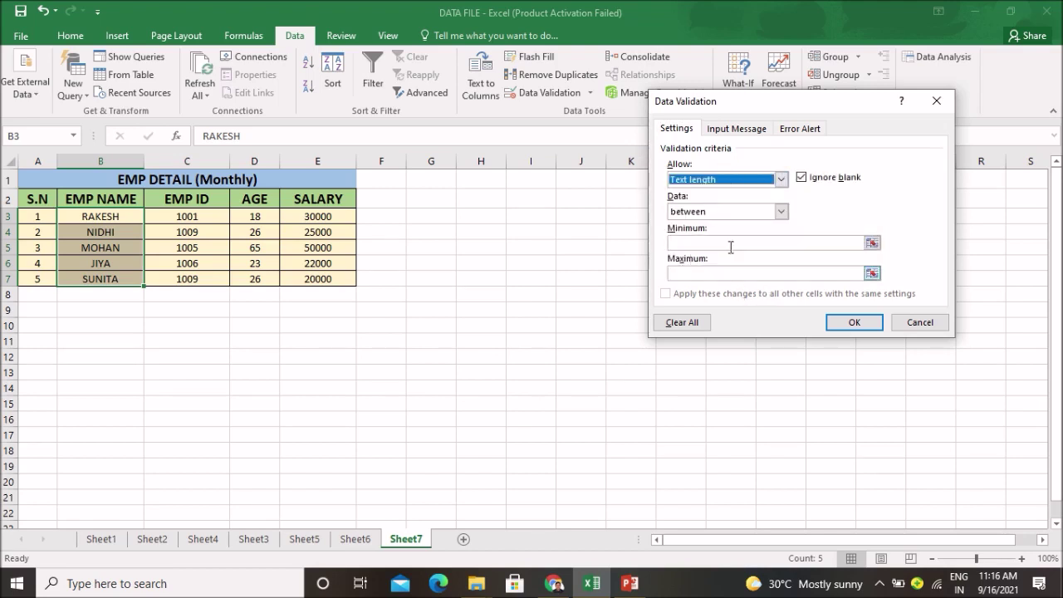
{"action": "left_click", "coordinate": [780, 213]}
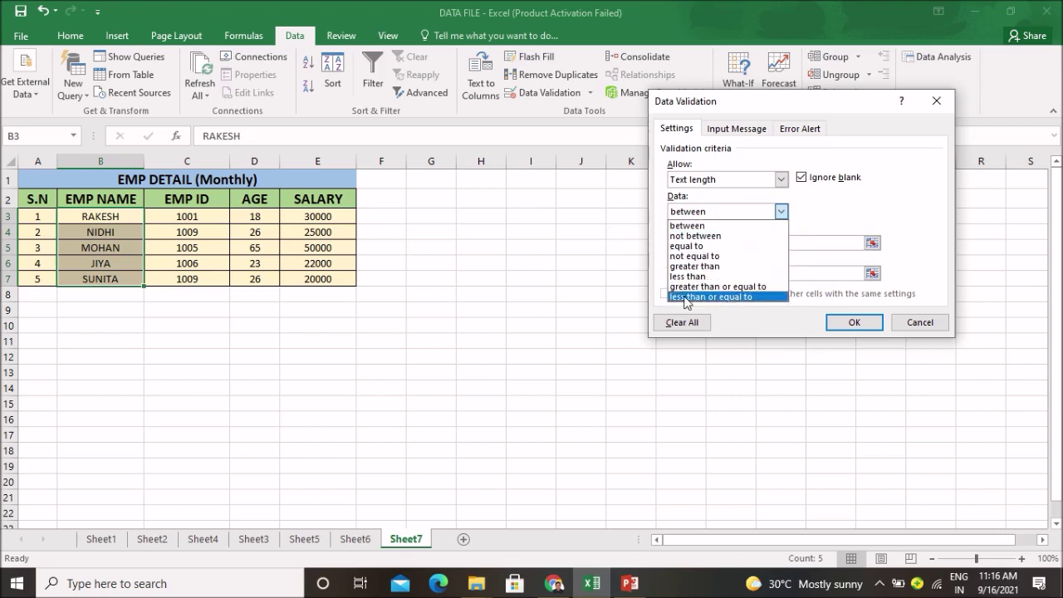
{"action": "left_click", "coordinate": [807, 214]}
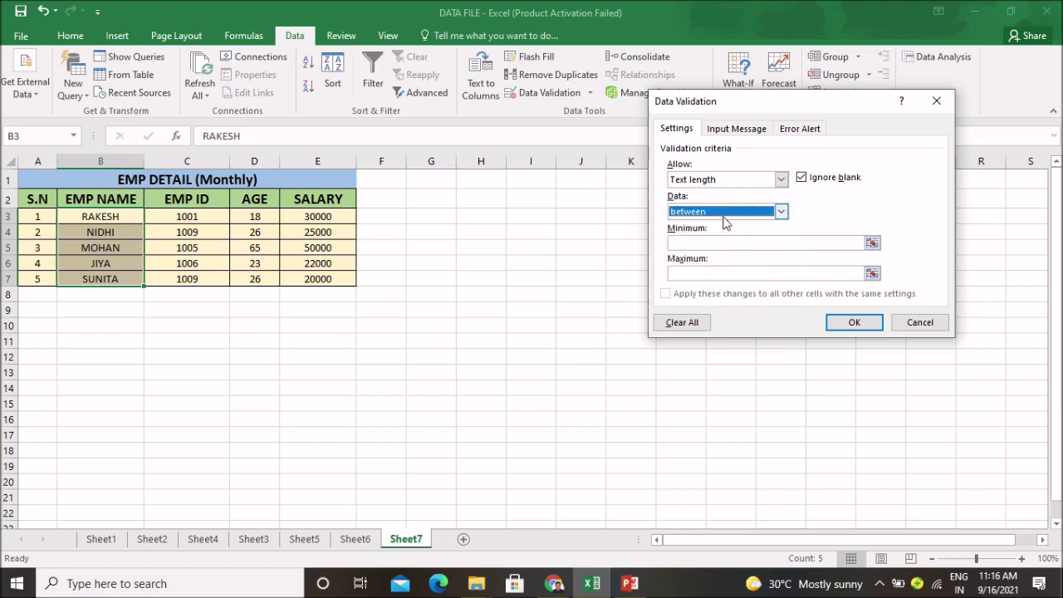
{"action": "left_click", "coordinate": [707, 244]}
{"action": "type", "text": "5"}
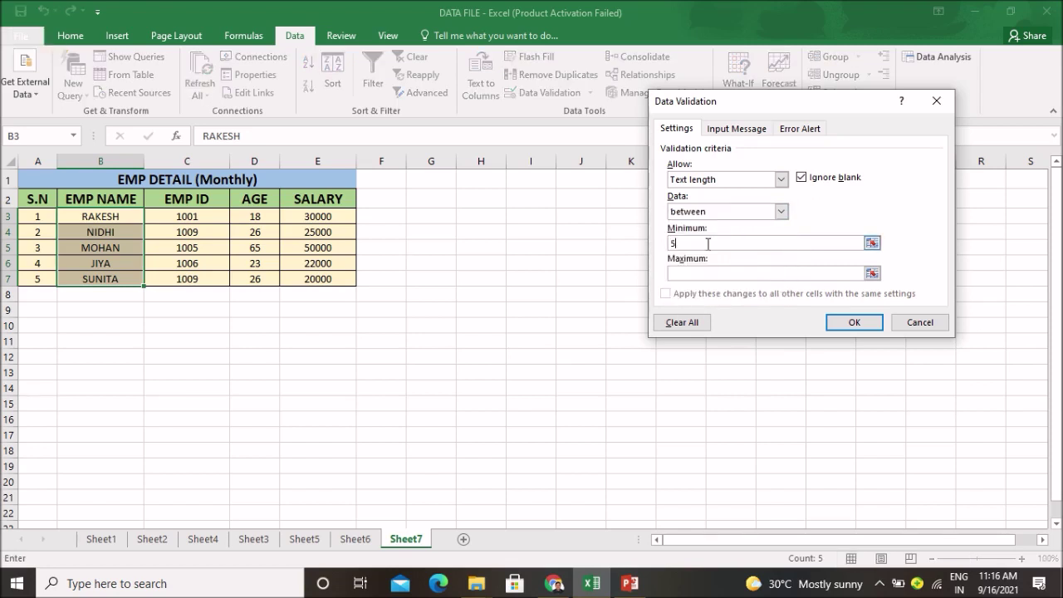
{"action": "left_click", "coordinate": [714, 274]}
{"action": "type", "text": "12"}
{"action": "left_click", "coordinate": [850, 322]}
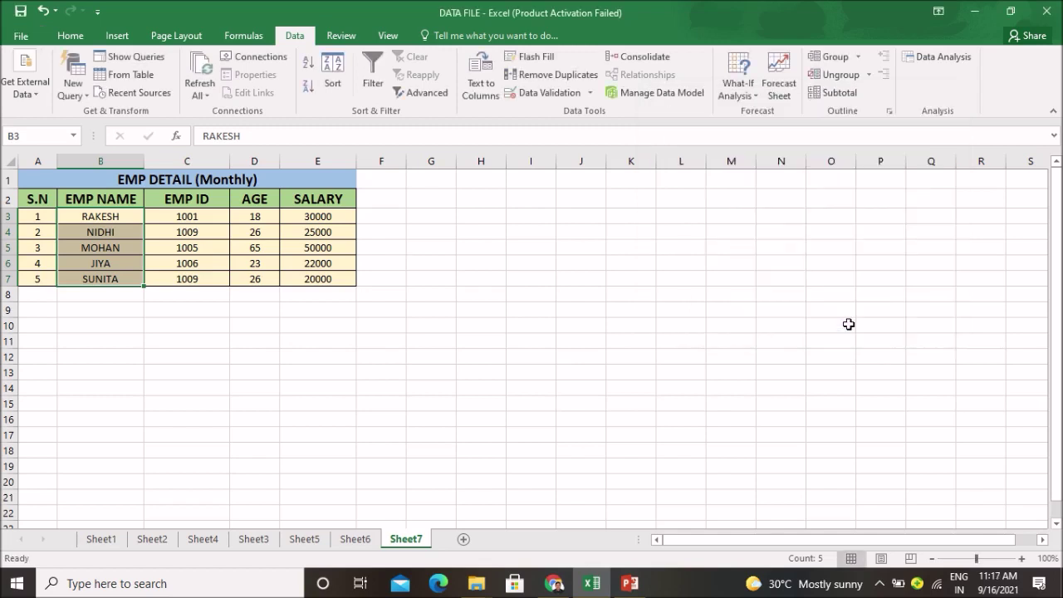
{"action": "left_click", "coordinate": [225, 345]}
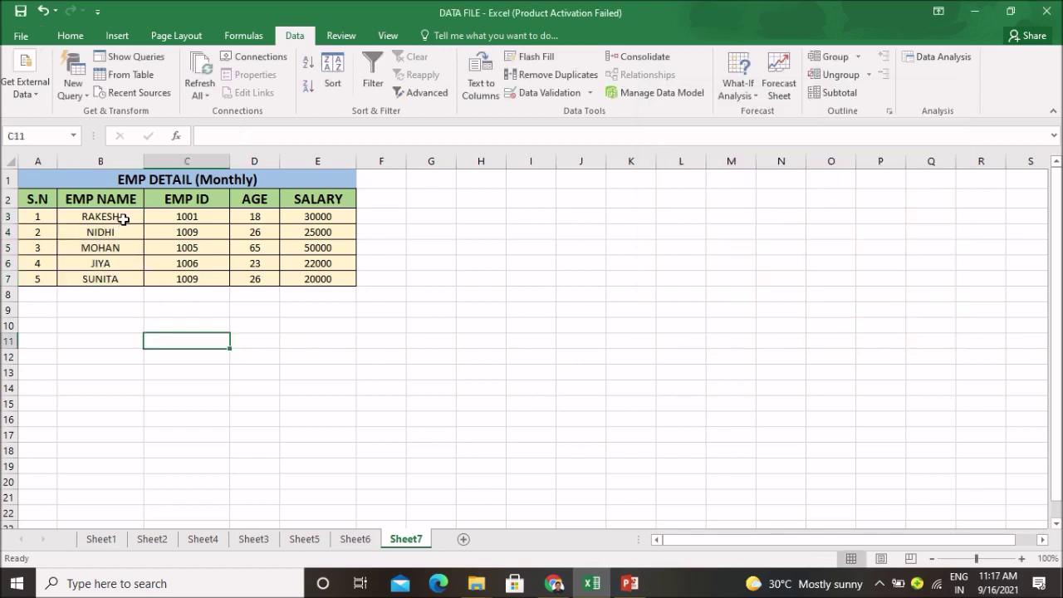
{"action": "left_click", "coordinate": [123, 265]}
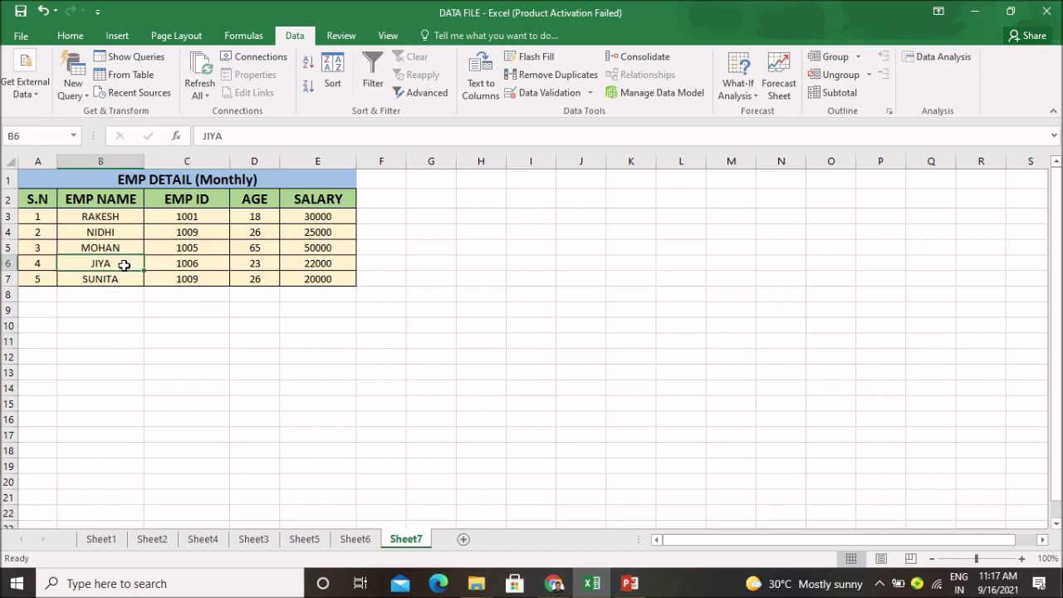
{"action": "double_click", "coordinate": [125, 265]}
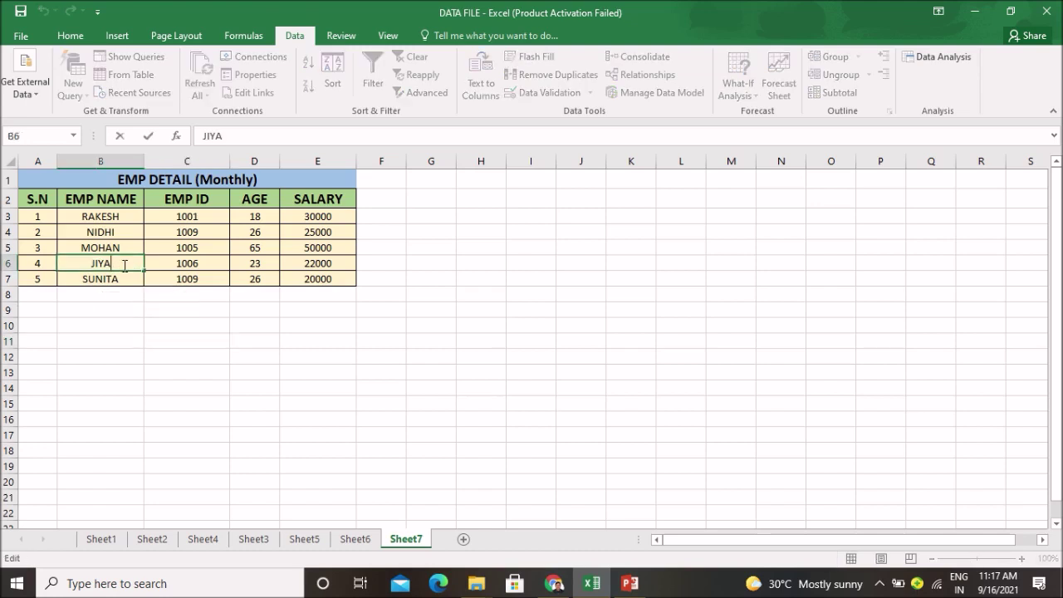
{"action": "type", "text": " SING"}
{"action": "type", "text": " RAWAT"}
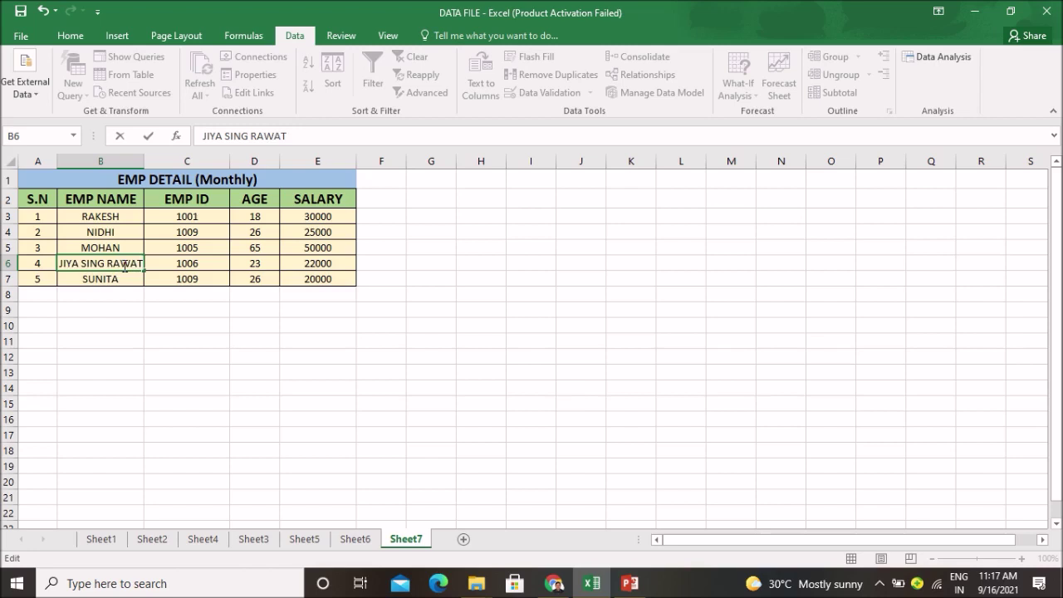
{"action": "left_click", "coordinate": [129, 341]}
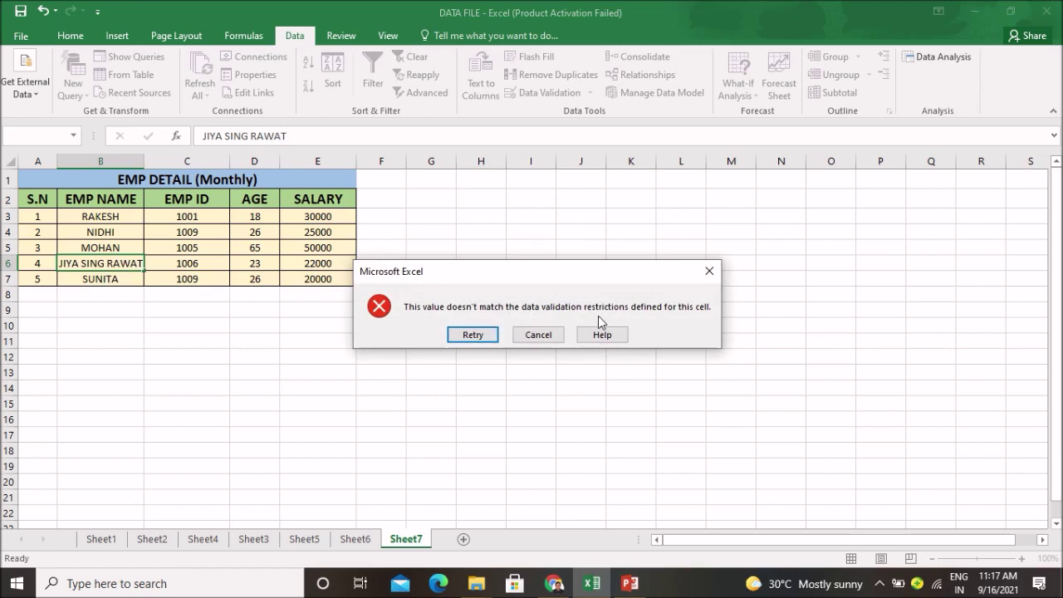
{"action": "left_click", "coordinate": [538, 335]}
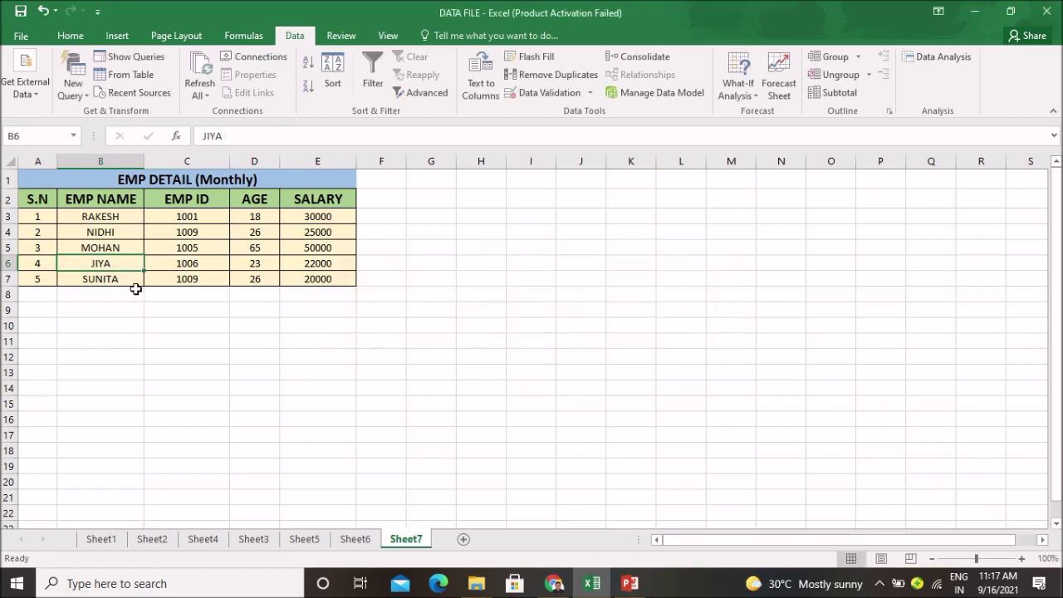
{"action": "left_click", "coordinate": [557, 94]}
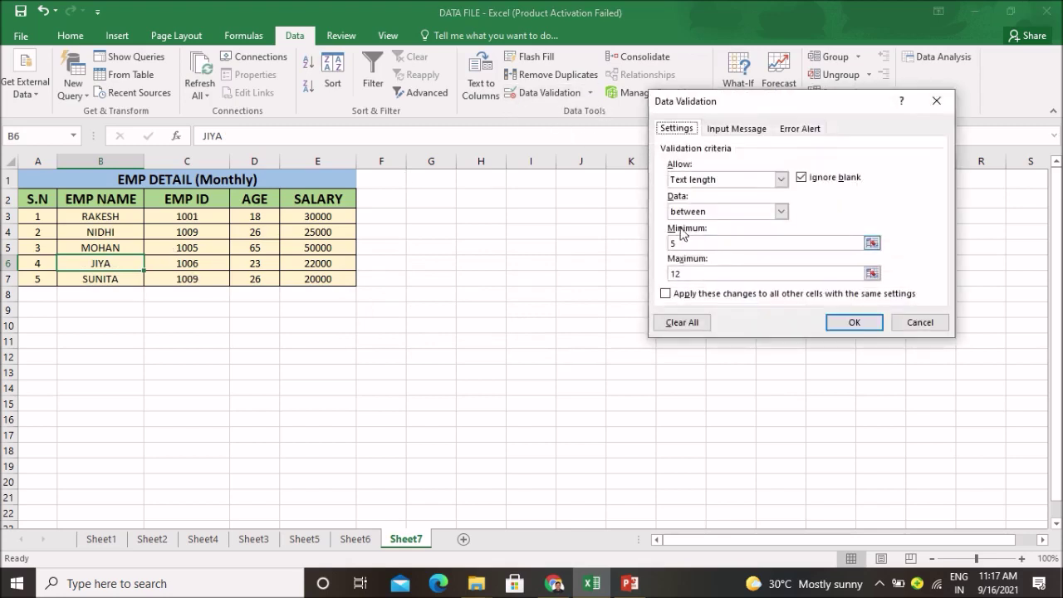
Apply to all matching cells an input message titled INVALID ENTRY: NAME SHOULD BE 5 TO 12 CHARACTER
{"action": "left_click", "coordinate": [665, 294]}
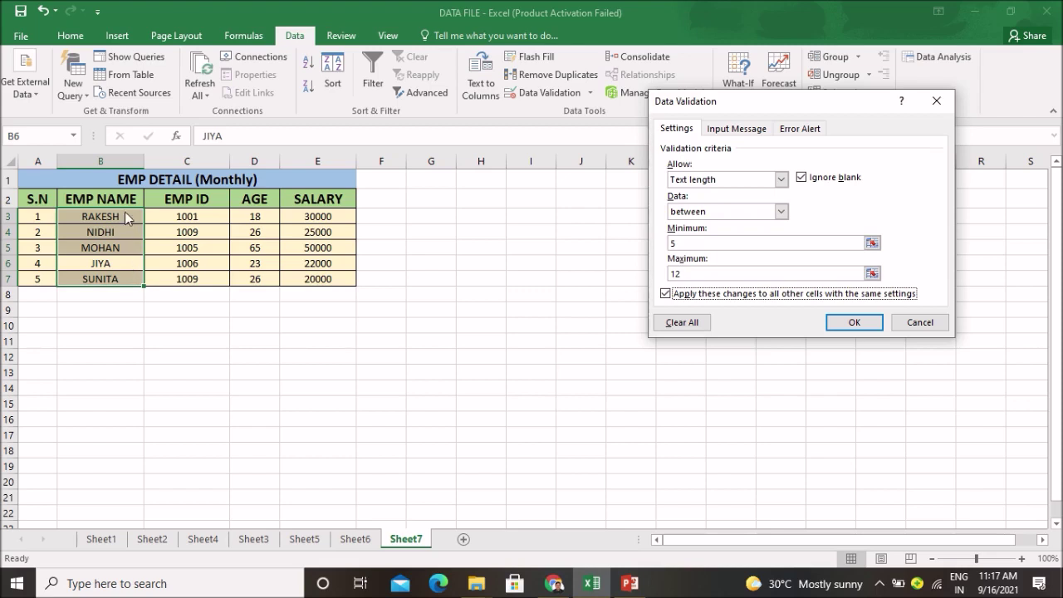
{"action": "left_click", "coordinate": [744, 132]}
{"action": "left_click", "coordinate": [748, 200]}
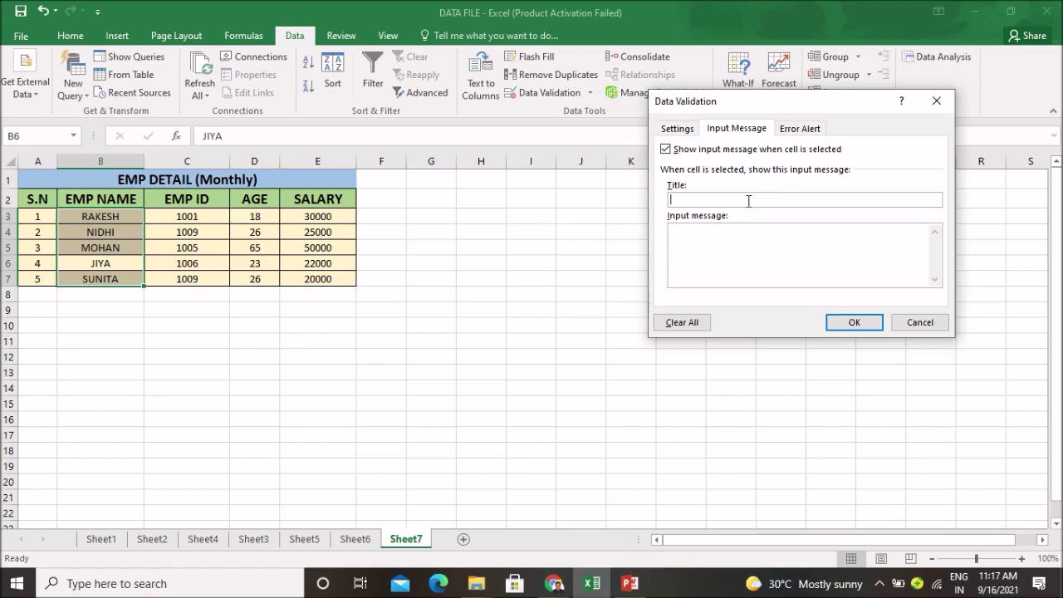
{"action": "type", "text": "INVALID "}
{"action": "type", "text": "ENTRY"}
{"action": "left_click", "coordinate": [727, 240]}
{"action": "type", "text": "NAME S"}
{"action": "type", "text": "HOULD BE 5 TO 12"}
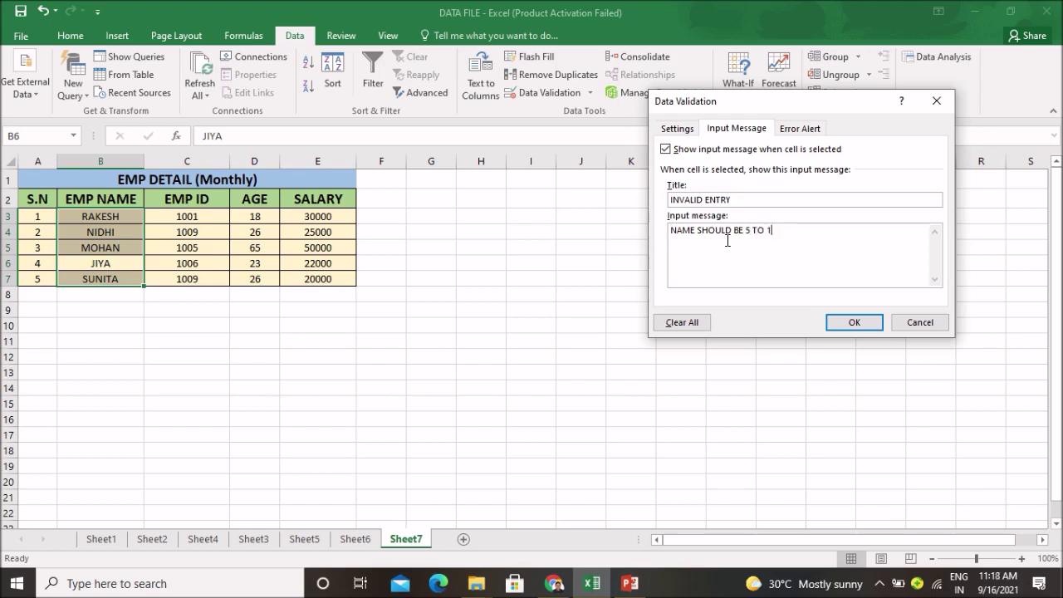
{"action": "type", "text": " CHARACTER"}
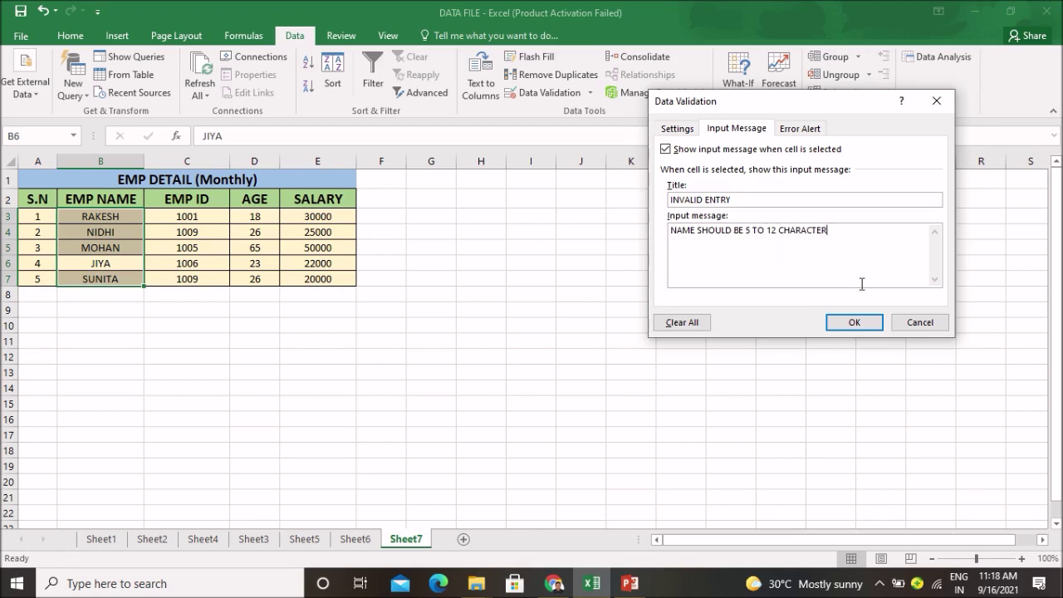
{"action": "left_click", "coordinate": [855, 323]}
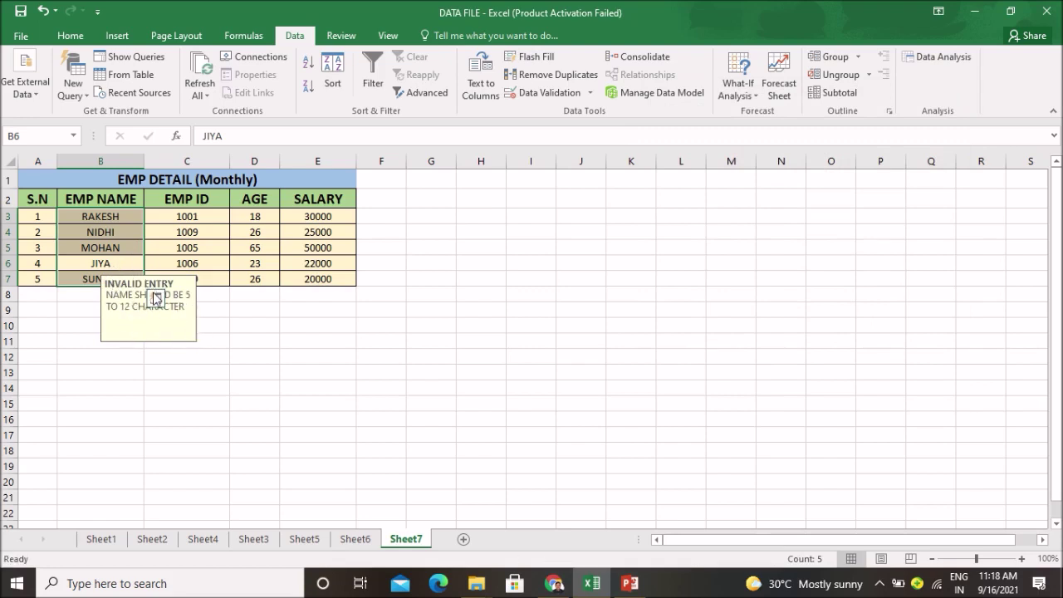
{"action": "left_click", "coordinate": [129, 249]}
{"action": "double_click", "coordinate": [128, 249]}
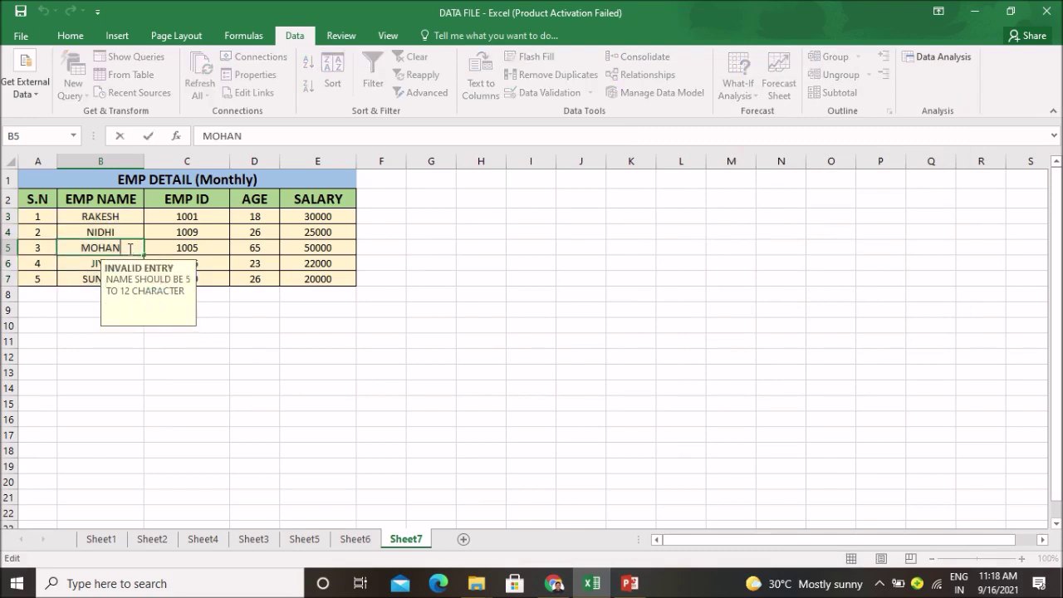
{"action": "type", "text": "SINGH CHAUCHAN"}
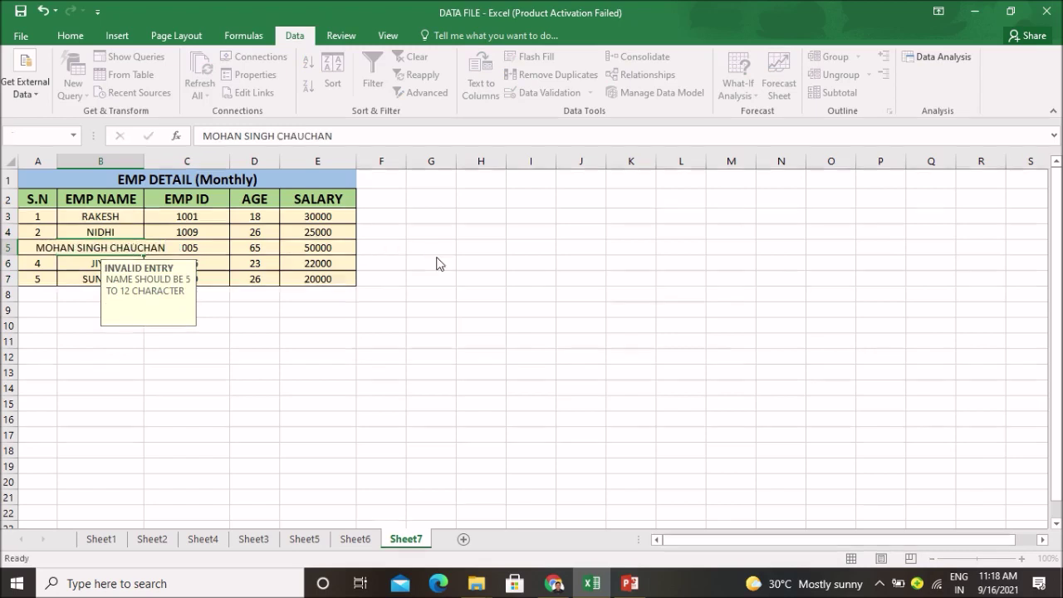
{"action": "key", "text": "Return"}
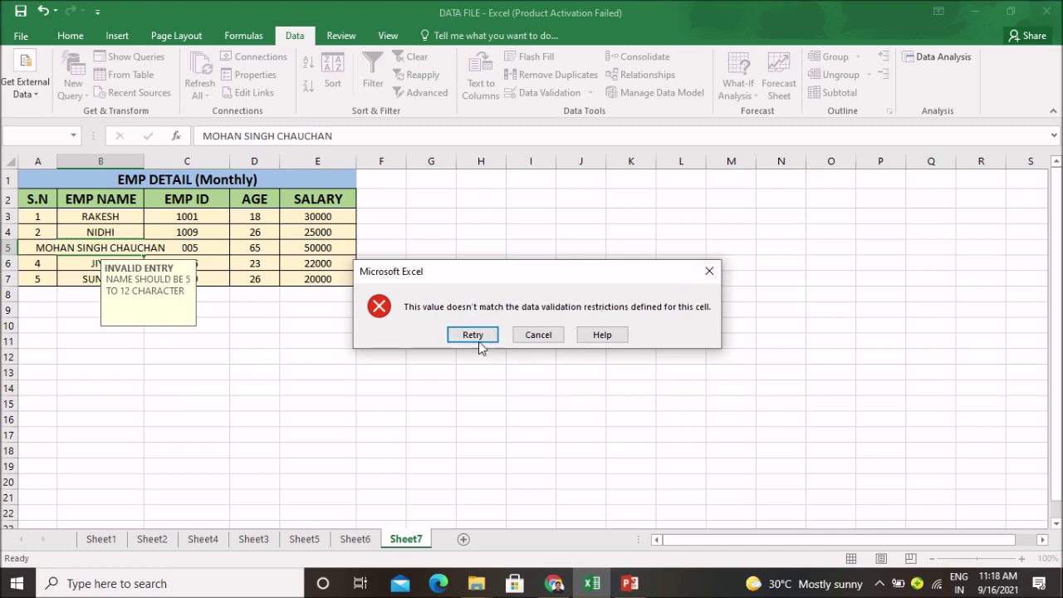
{"action": "left_click", "coordinate": [709, 271]}
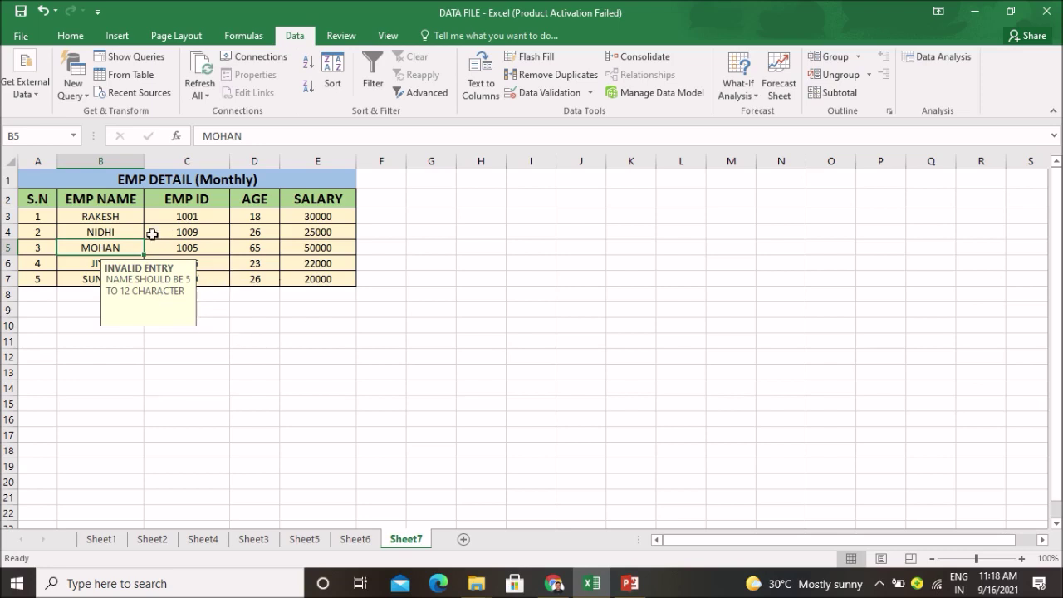
Select each name cell from B3 to B7 to check the INVALID ENTRY input prompt
{"action": "left_click", "coordinate": [120, 221]}
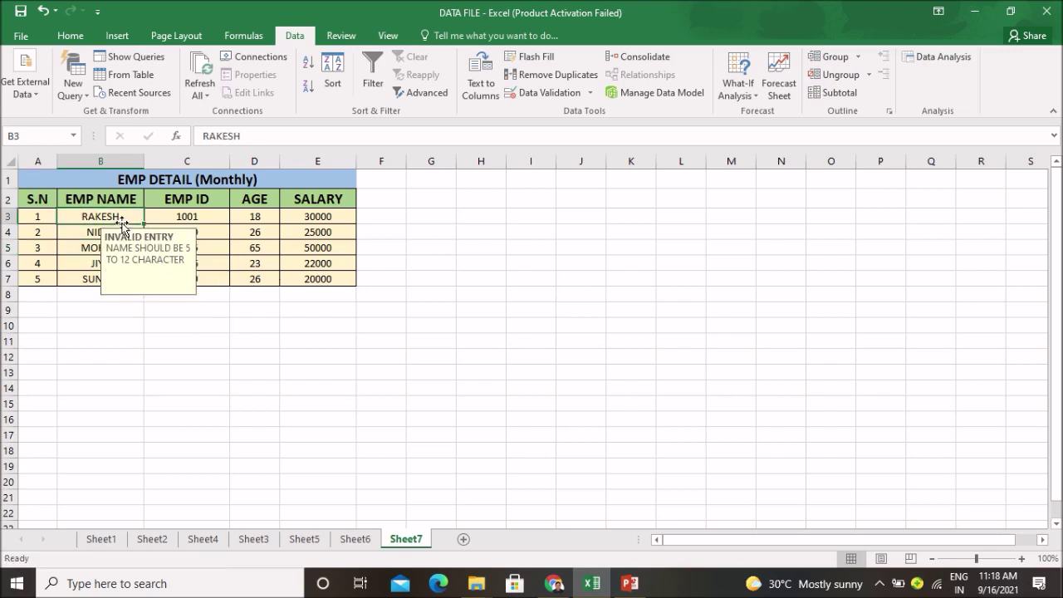
{"action": "left_click", "coordinate": [81, 278]}
{"action": "left_click", "coordinate": [85, 264]}
{"action": "left_click", "coordinate": [91, 246]}
{"action": "left_click", "coordinate": [90, 231]}
{"action": "left_click", "coordinate": [92, 216]}
{"action": "left_click", "coordinate": [80, 281]}
Add a Stop error alert titled INVALID ENTERY with message NAME SHOULD BE 5 TO 12 CHARACTER
{"action": "left_click", "coordinate": [572, 94]}
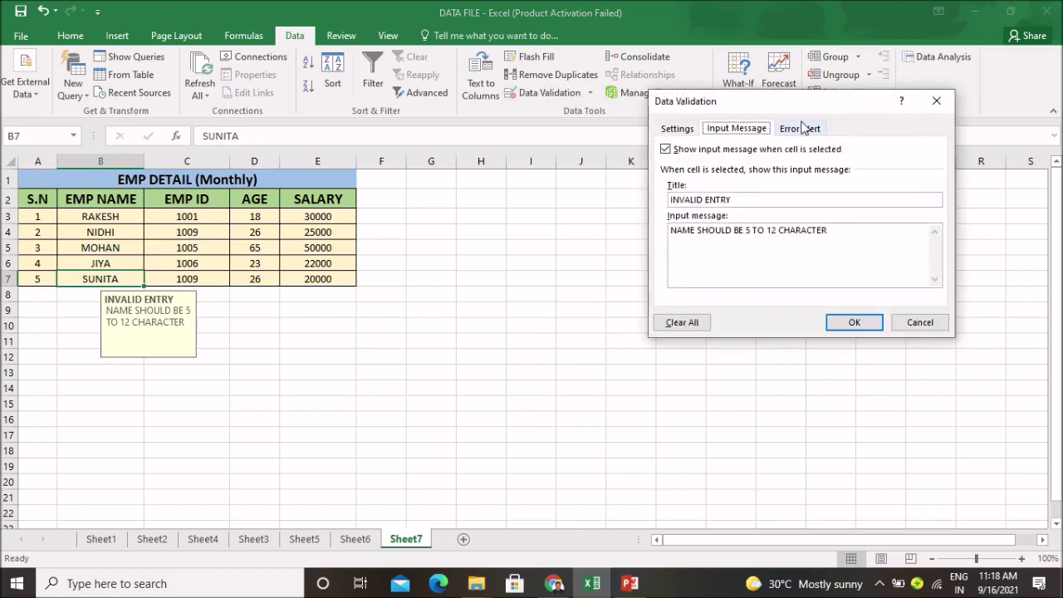
{"action": "left_click", "coordinate": [806, 130]}
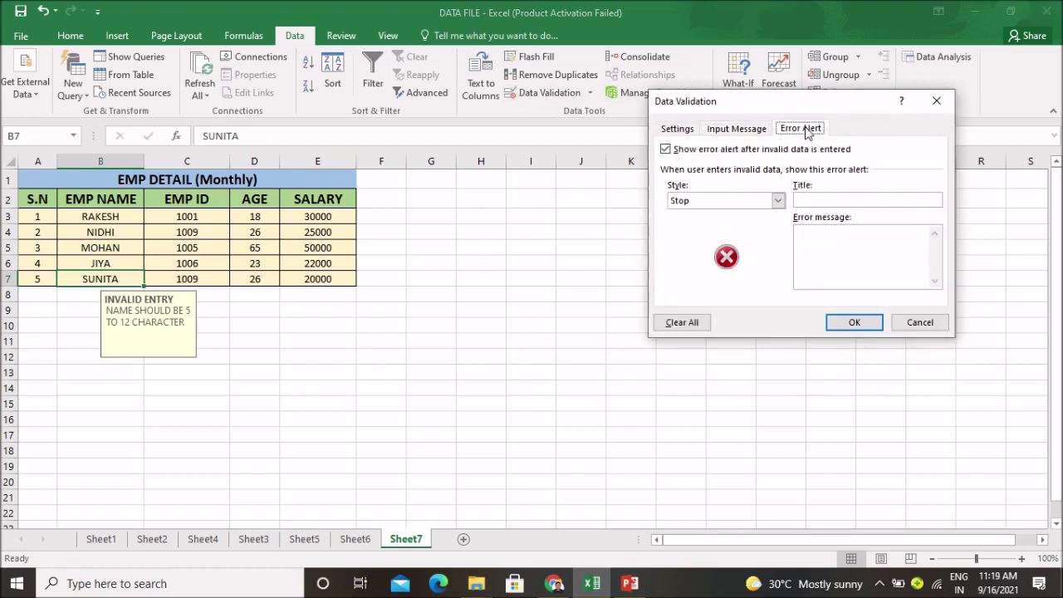
{"action": "left_click", "coordinate": [777, 201]}
{"action": "left_click", "coordinate": [760, 213]}
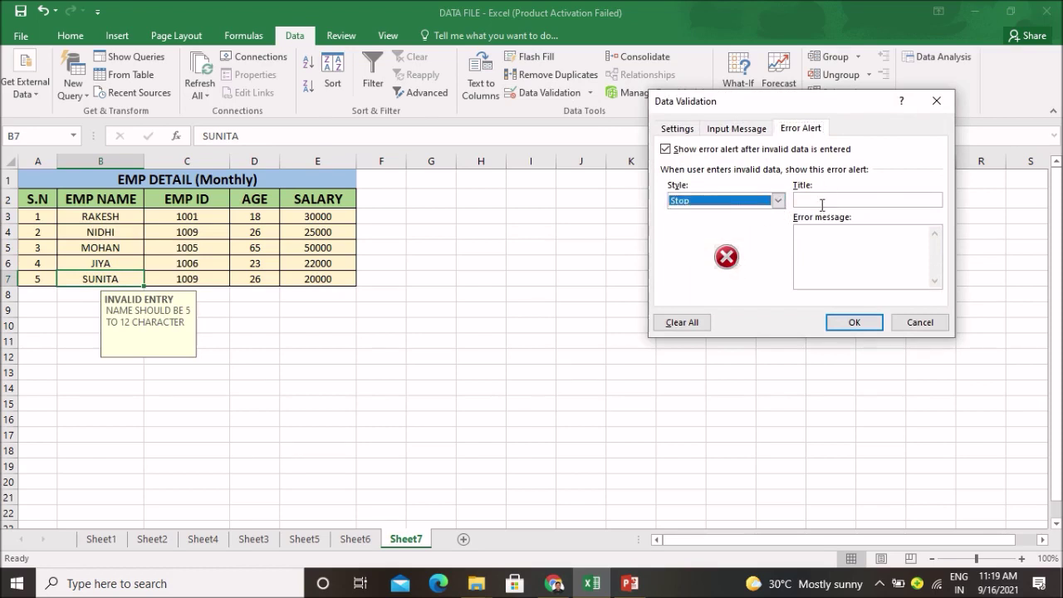
{"action": "left_click", "coordinate": [823, 200]}
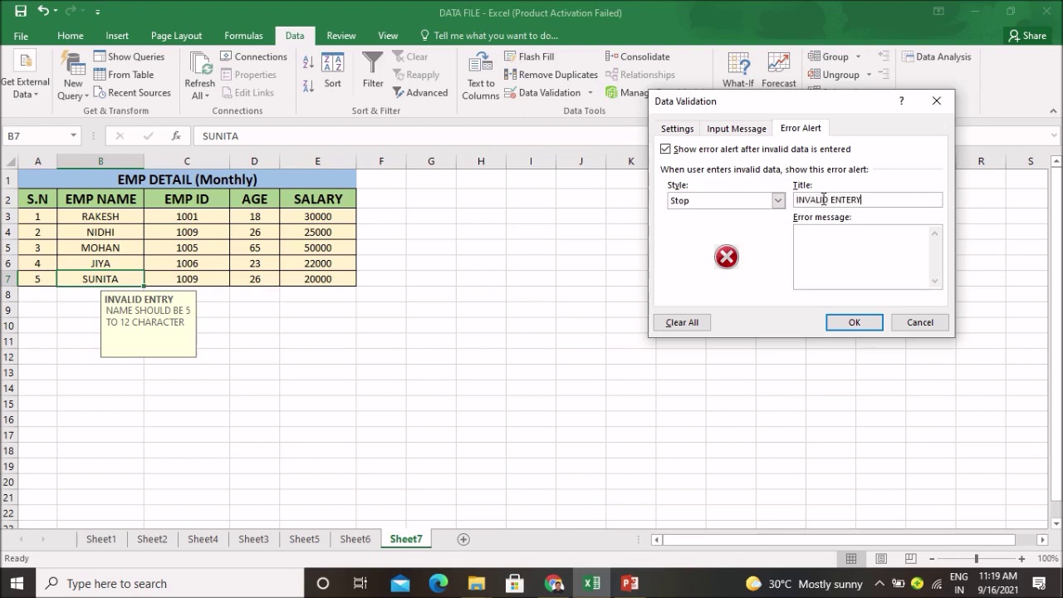
{"action": "left_click", "coordinate": [835, 244]}
{"action": "type", "text": "TO 12 CHA"}
{"action": "type", "text": "RACTER"}
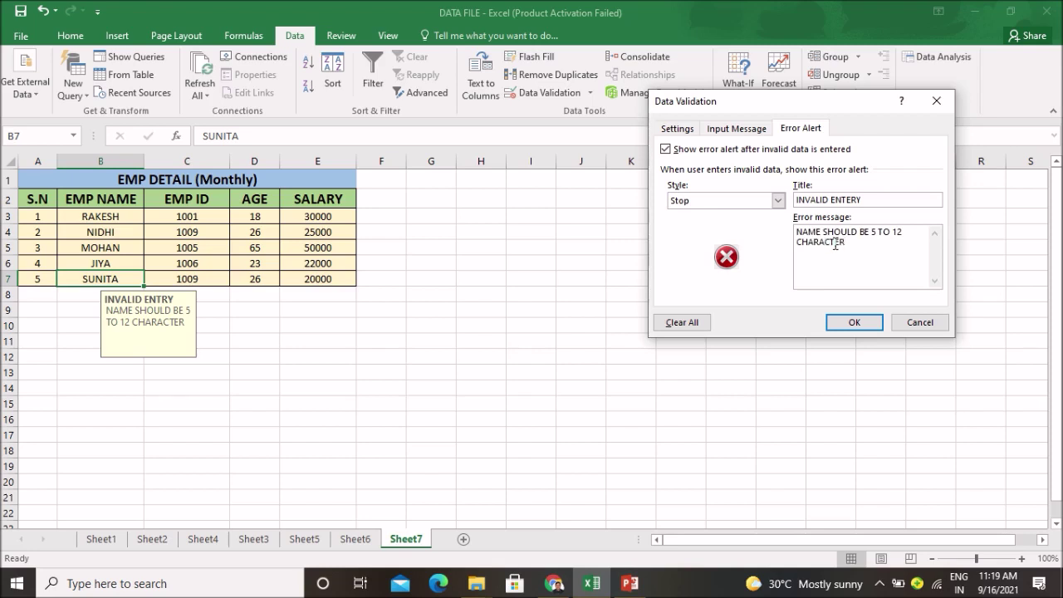
{"action": "left_click", "coordinate": [874, 328]}
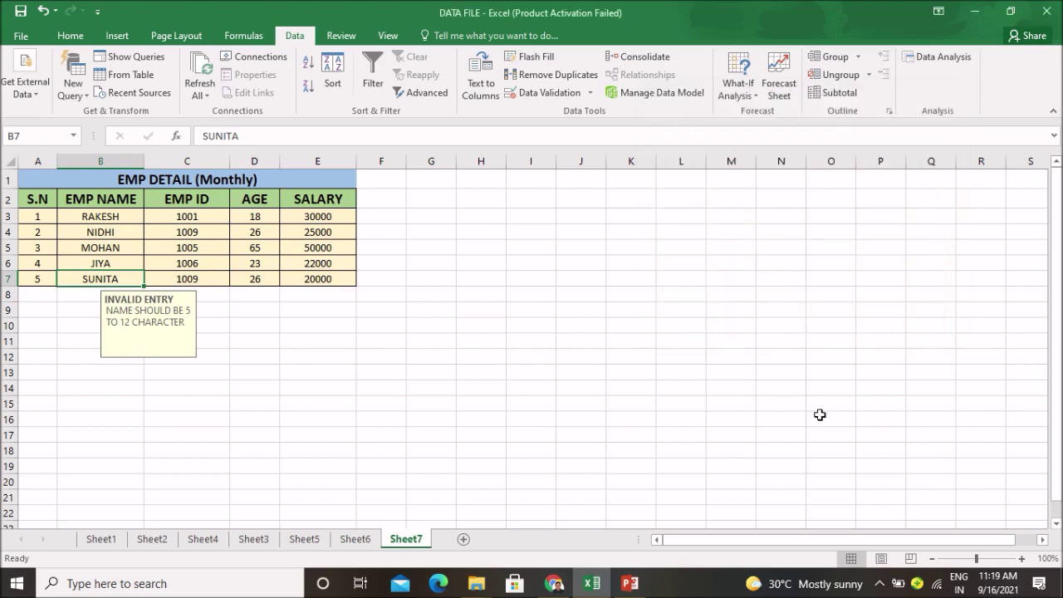
{"action": "left_click", "coordinate": [304, 342]}
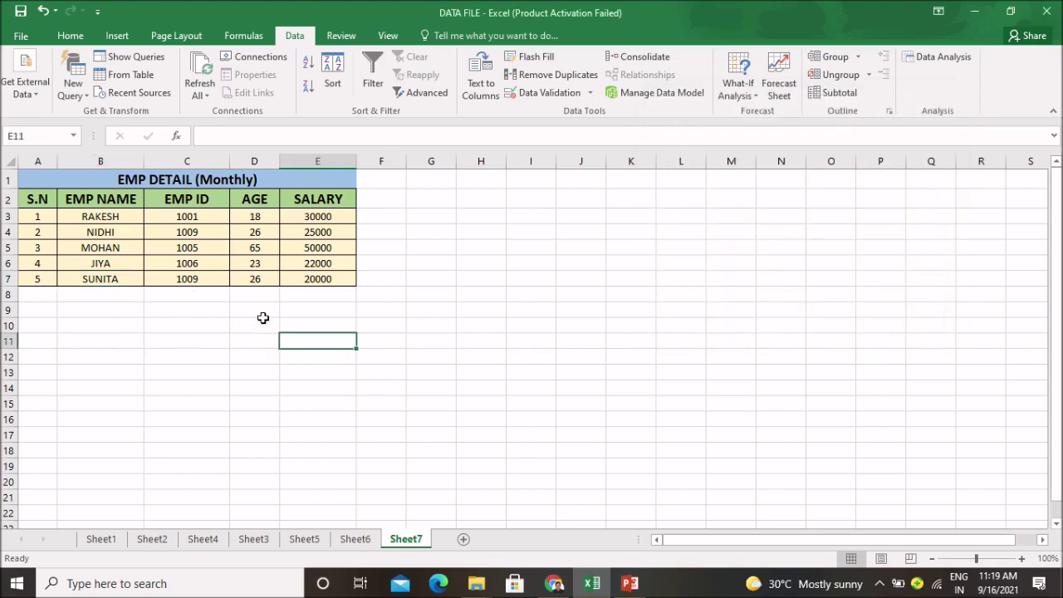
Type an over-long employee full name into B3 to test the 5–12 character rule
{"action": "left_click", "coordinate": [122, 223]}
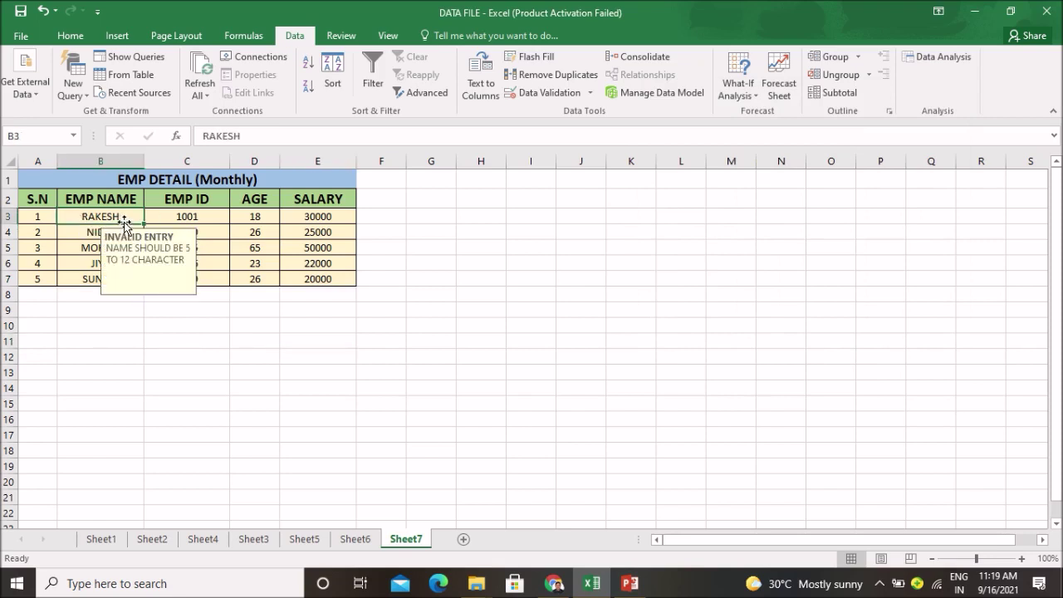
{"action": "type", "text": "RAKESH SINNGH"}
{"action": "key", "text": "BackSpace"}
{"action": "key", "text": "BackSpace"}
{"action": "key", "text": "BackSpace"}
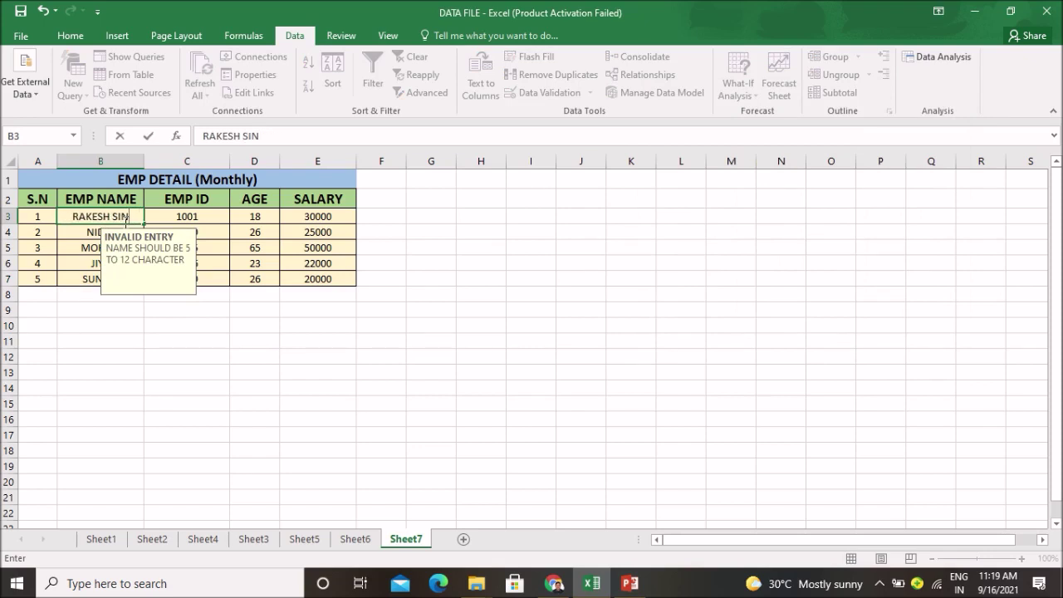
{"action": "type", "text": "GH CHAUCHAN"}
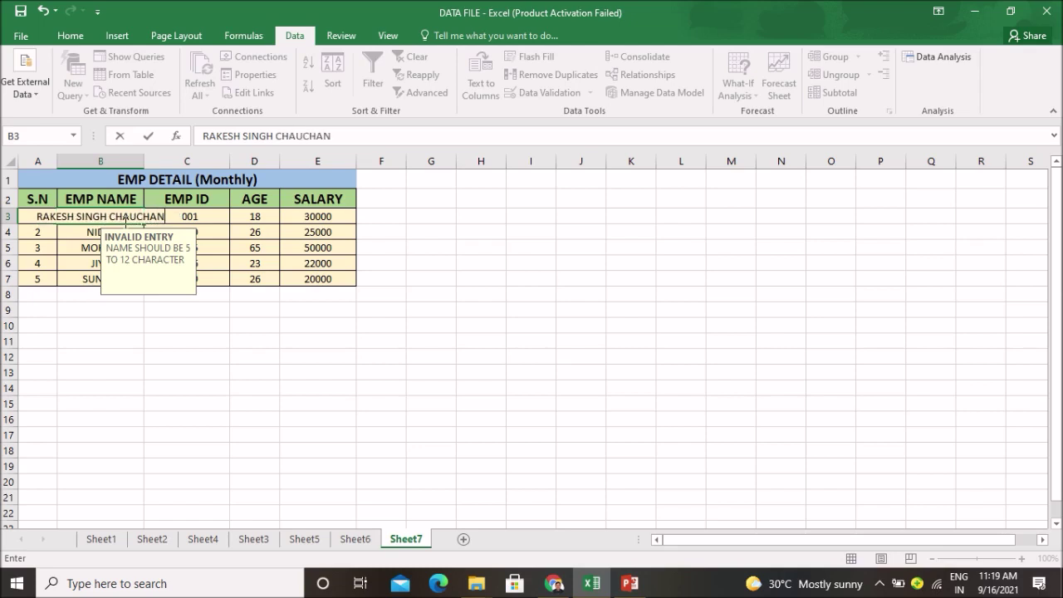
{"action": "left_click", "coordinate": [444, 288]}
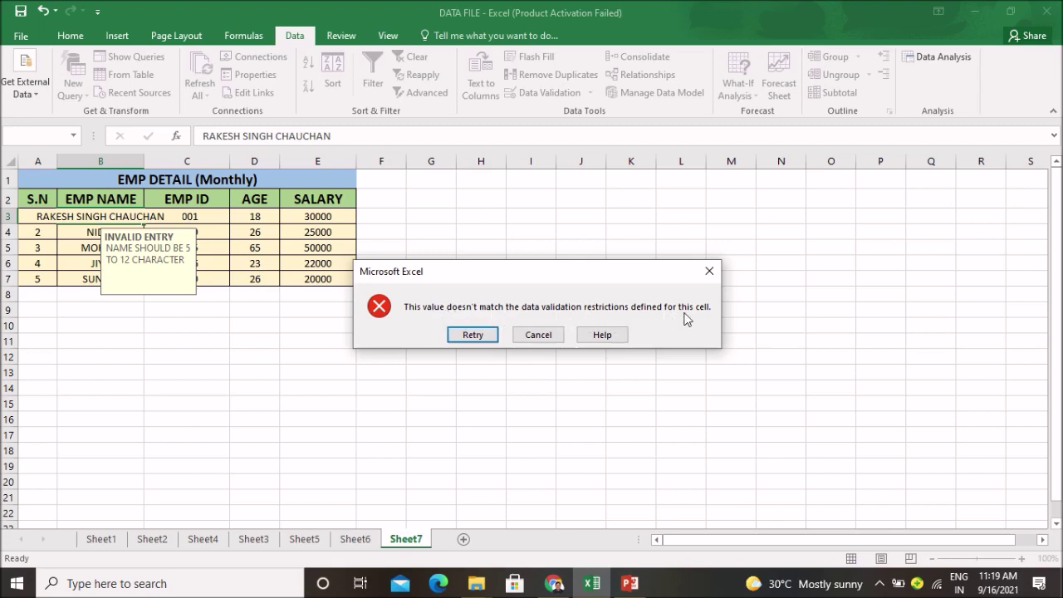
Retry after the error, delete the rejected name, and leave B3 blank
{"action": "left_click", "coordinate": [485, 338]}
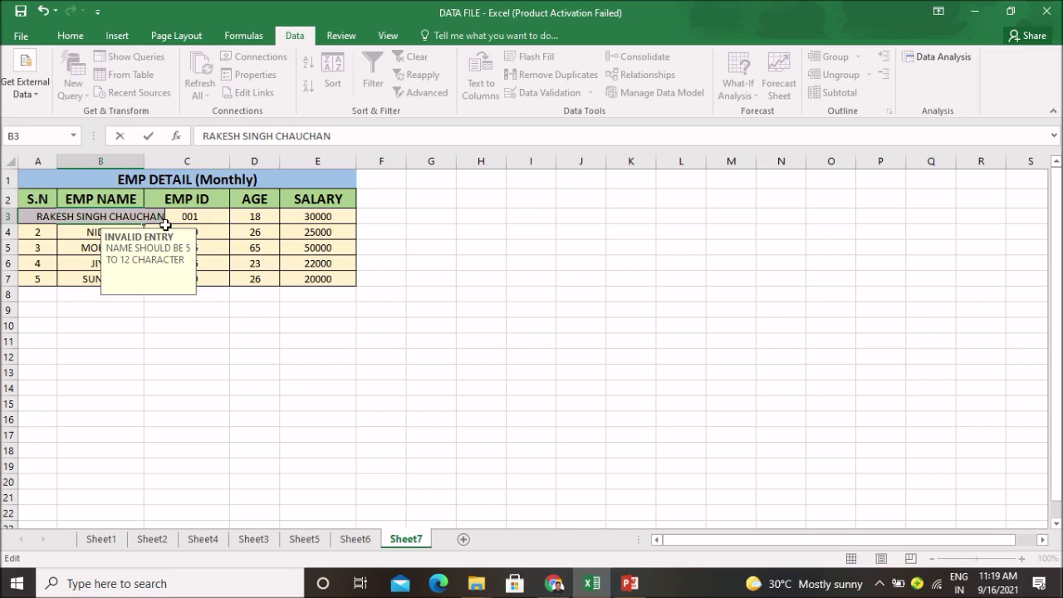
{"action": "key", "text": "BackSpace"}
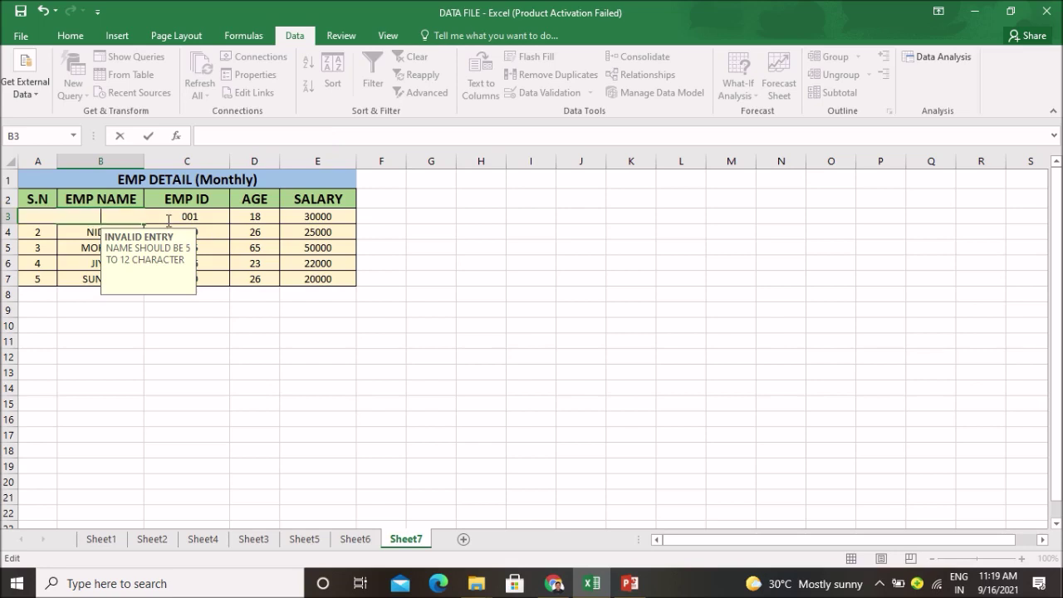
{"action": "left_click", "coordinate": [449, 275]}
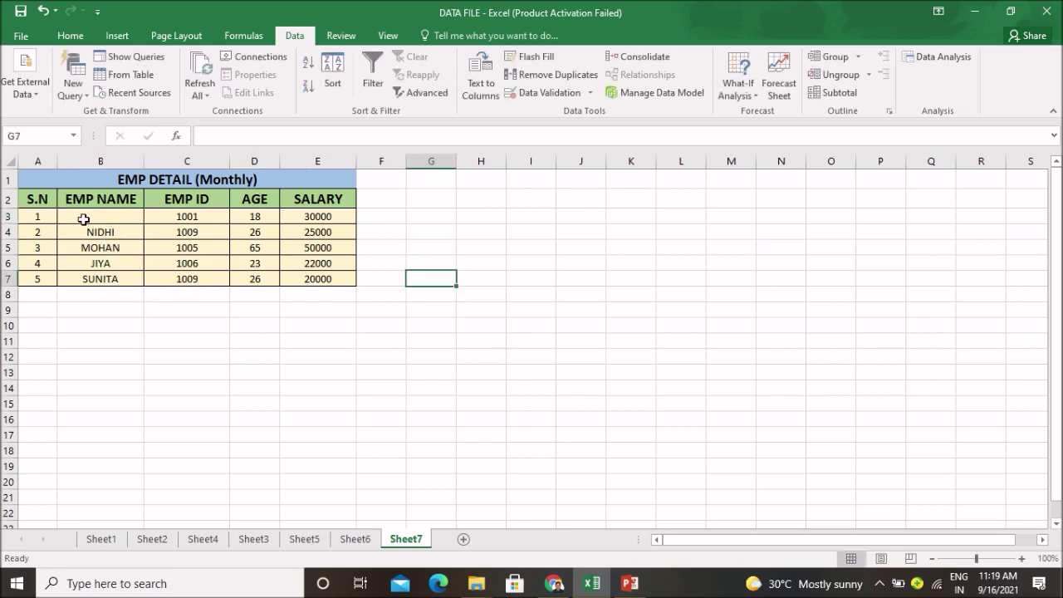
{"action": "left_click_drag", "start_coordinate": [84, 219], "coordinate": [84, 279]}
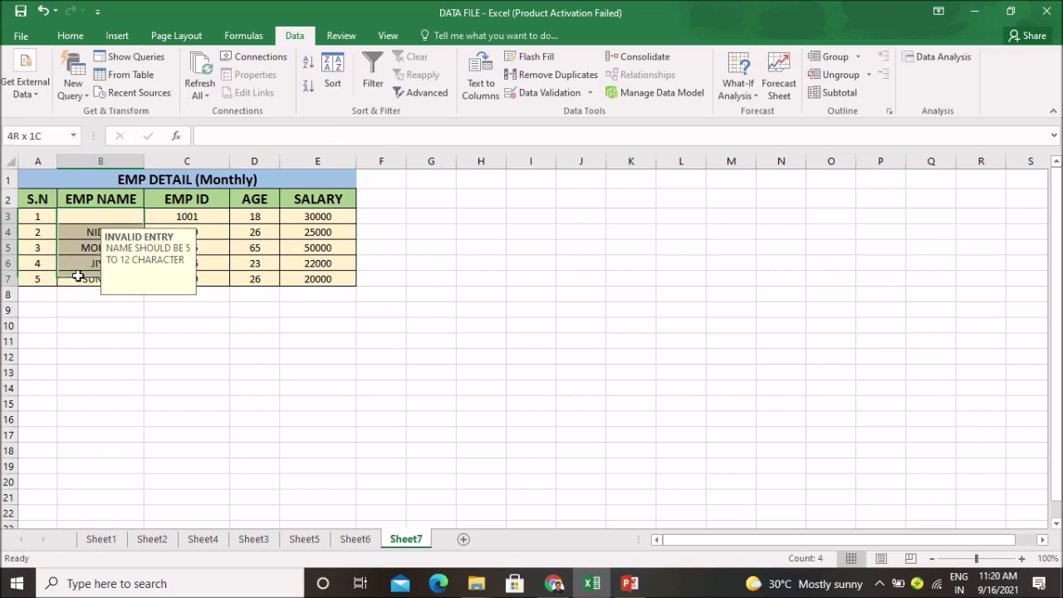
{"action": "left_click", "coordinate": [88, 337]}
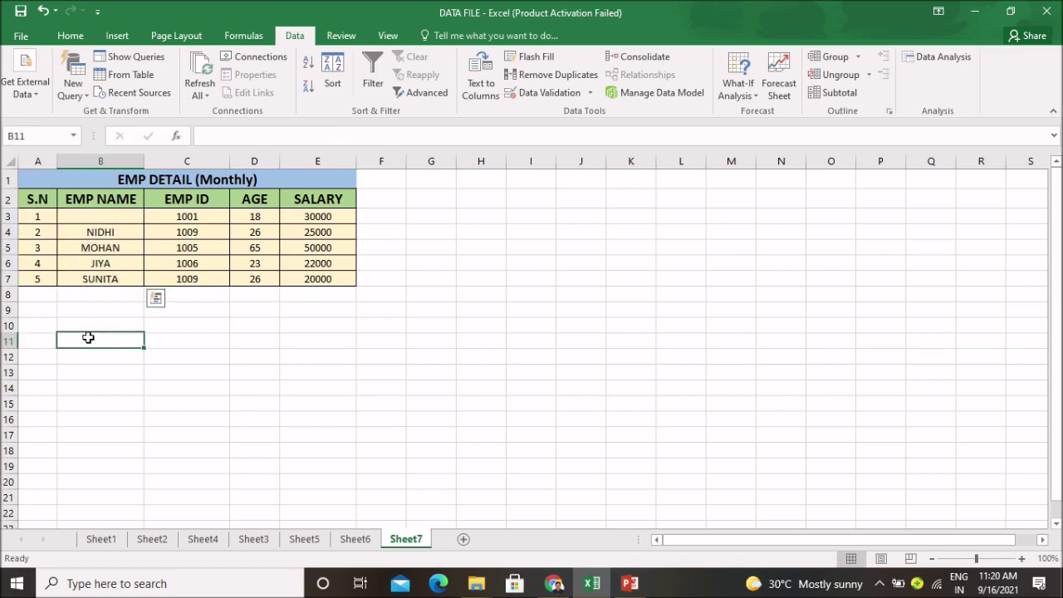
{"action": "left_click", "coordinate": [175, 219]}
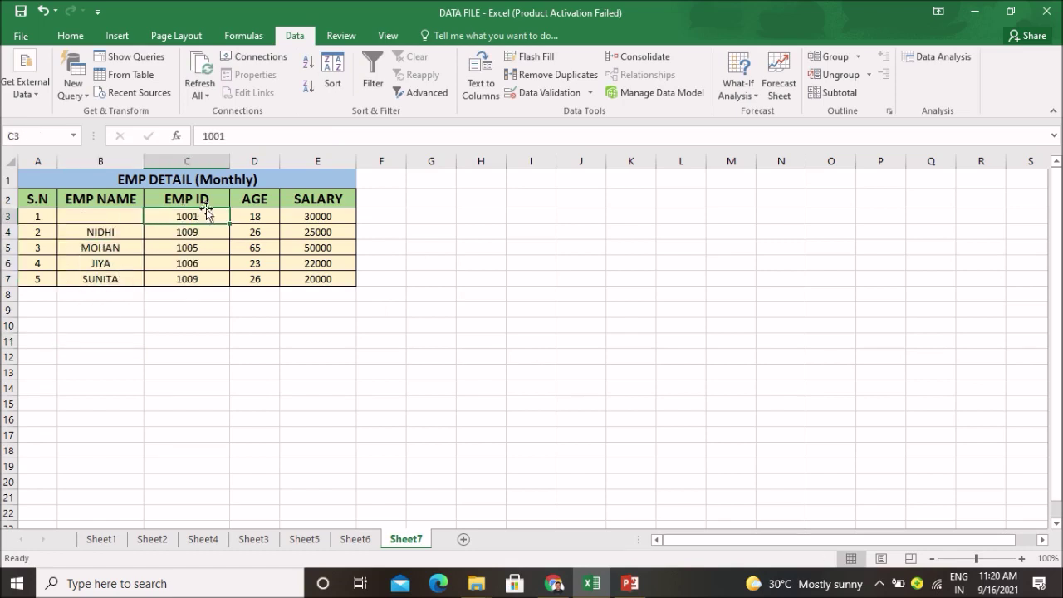
Set validation on EMP IDs C3:C7 to allow whole numbers between two limits
{"action": "left_click", "coordinate": [207, 279]}
{"action": "left_click_drag", "start_coordinate": [214, 217], "coordinate": [216, 280]}
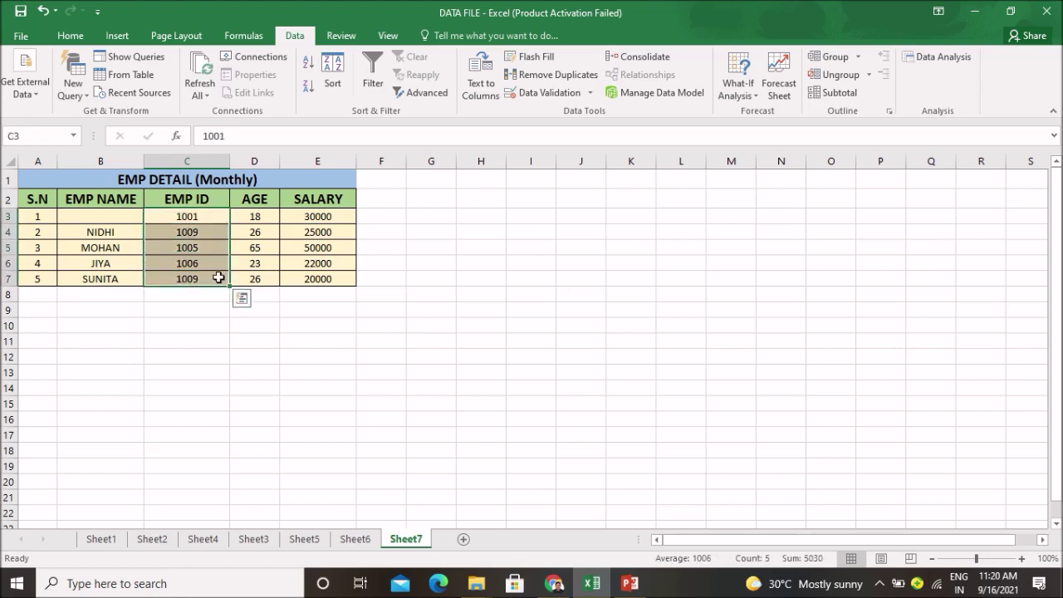
{"action": "left_click", "coordinate": [545, 93]}
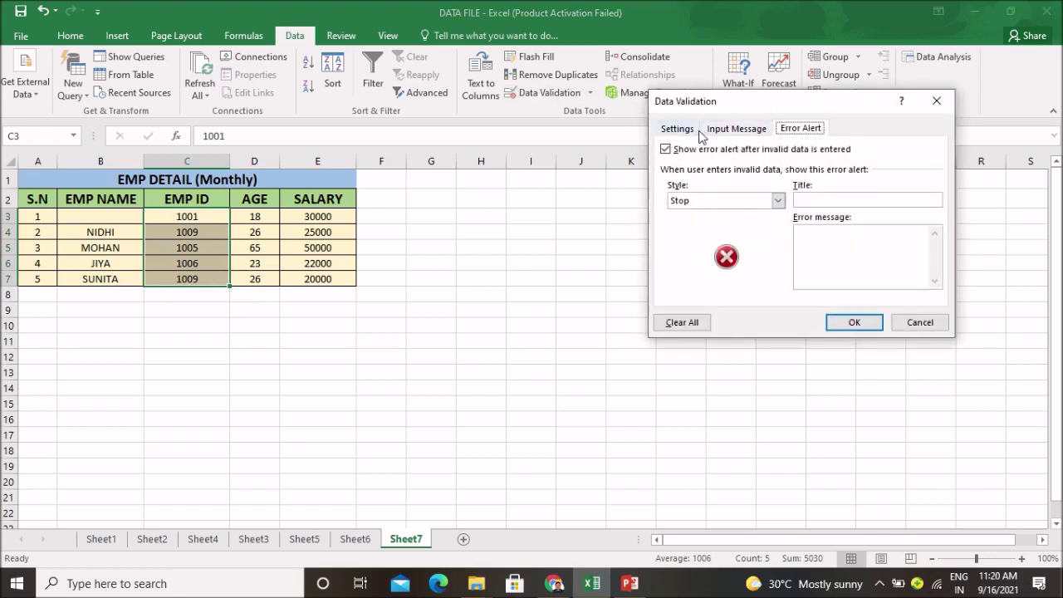
{"action": "left_click", "coordinate": [688, 129]}
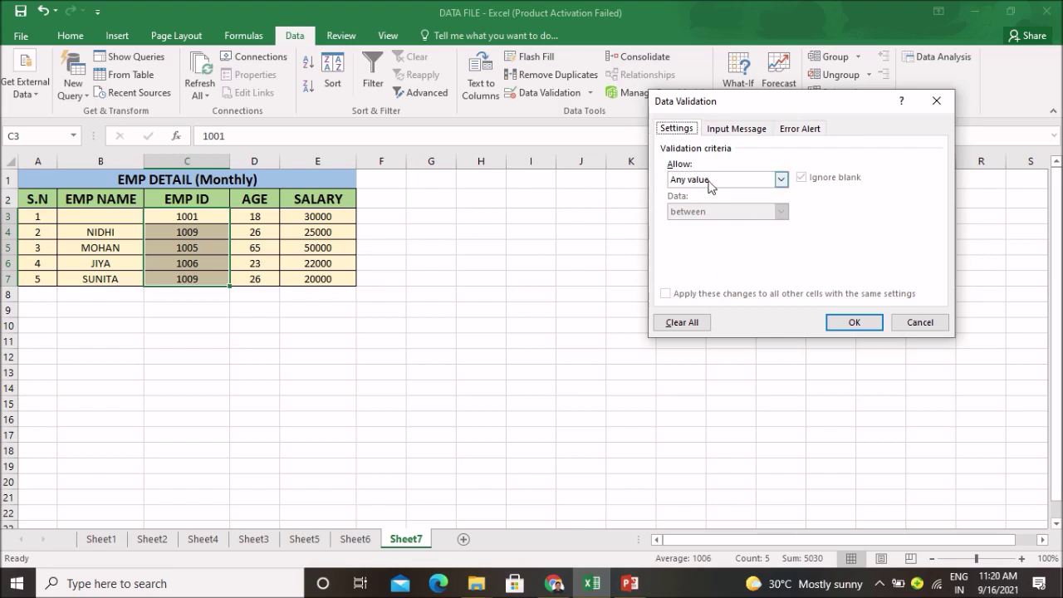
{"action": "left_click", "coordinate": [780, 180]}
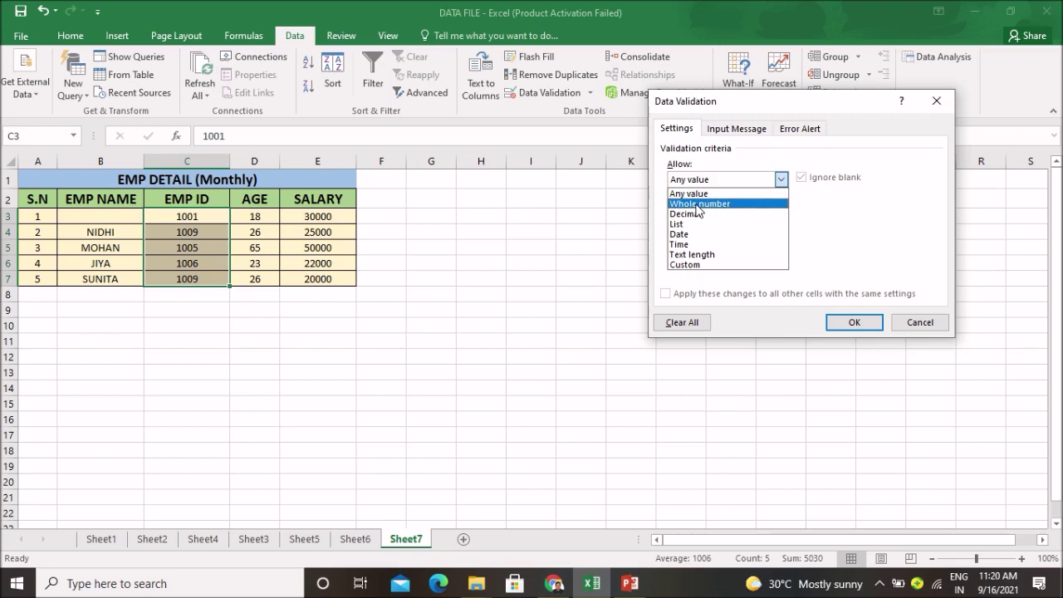
{"action": "left_click", "coordinate": [697, 205]}
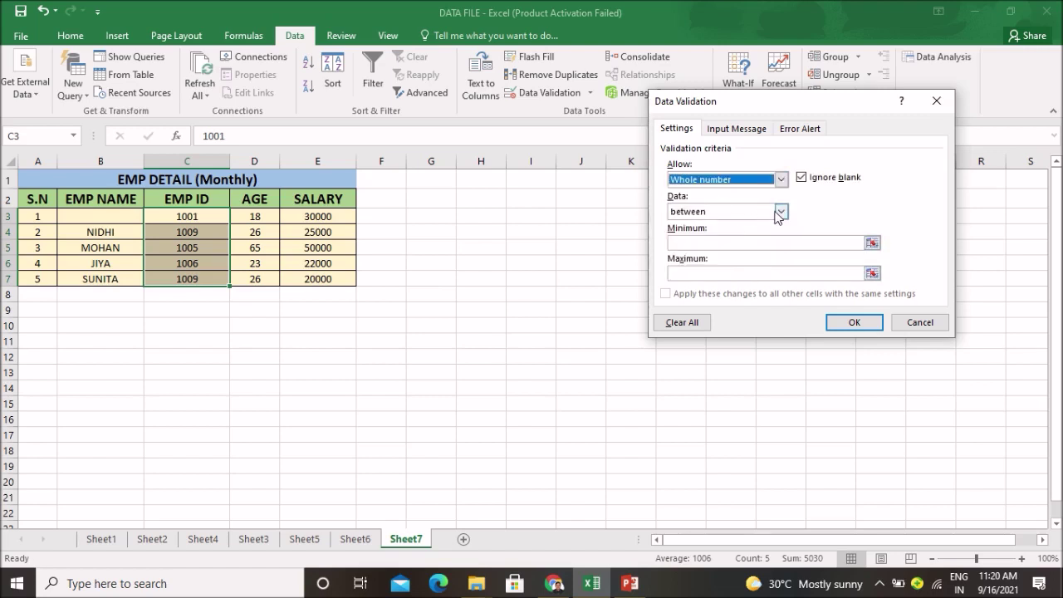
{"action": "left_click", "coordinate": [781, 212]}
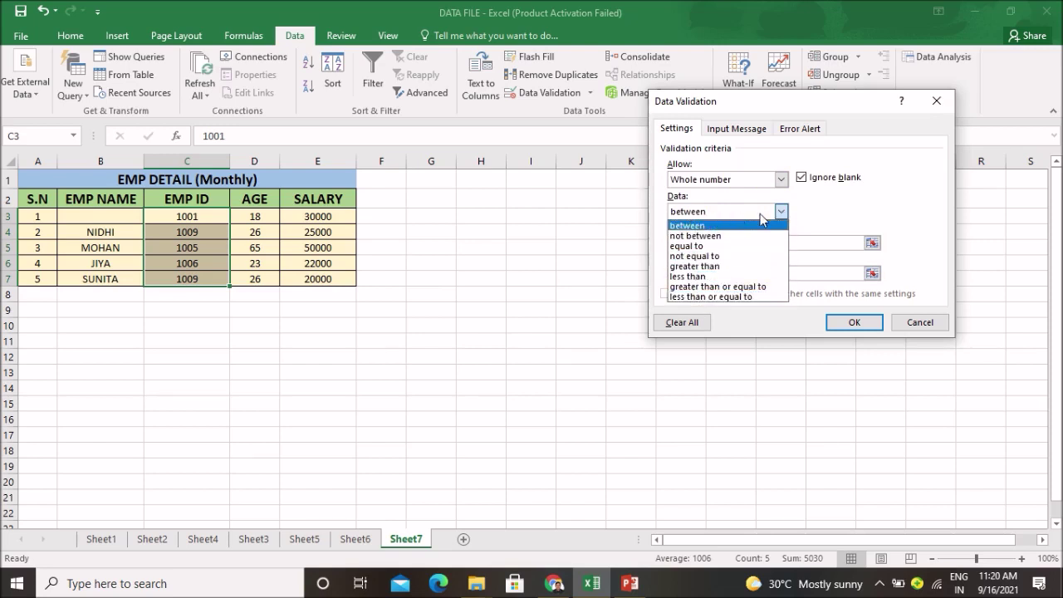
{"action": "left_click", "coordinate": [782, 212]}
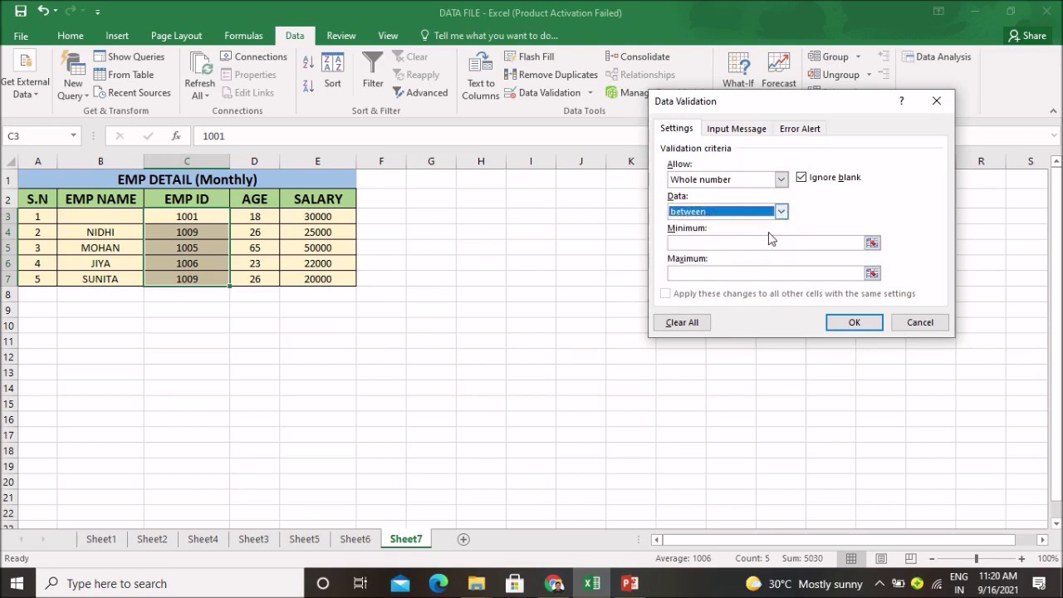
Enter minimum 1001 and maximum 1005 for the EMP ID rule and confirm it
{"action": "left_click", "coordinate": [756, 244]}
{"action": "type", "text": "1001"}
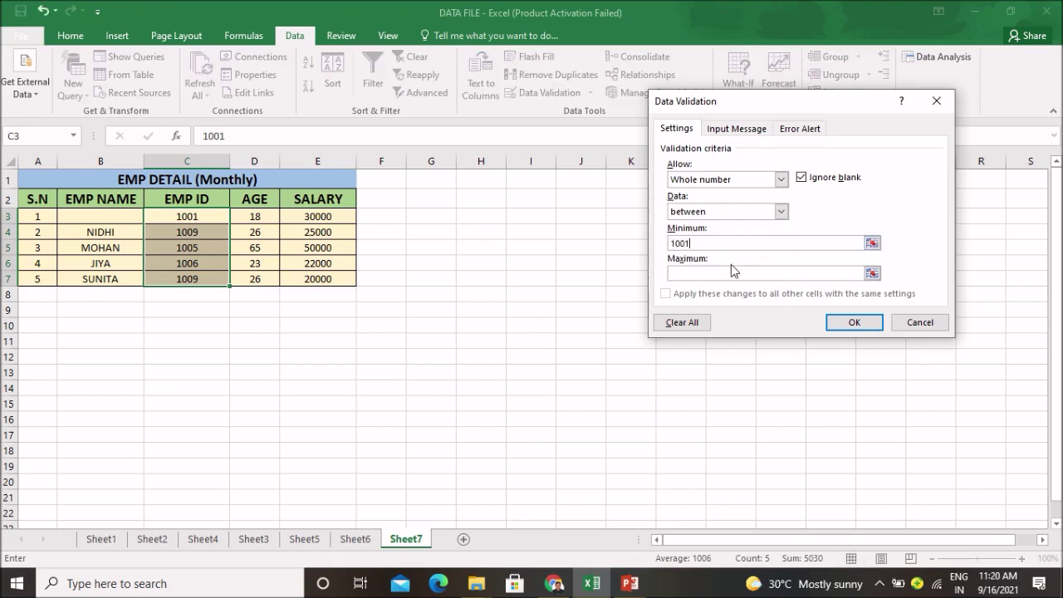
{"action": "left_click", "coordinate": [729, 270]}
{"action": "type", "text": "+"}
{"action": "left_click_drag", "start_coordinate": [626, 294], "coordinate": [627, 309]}
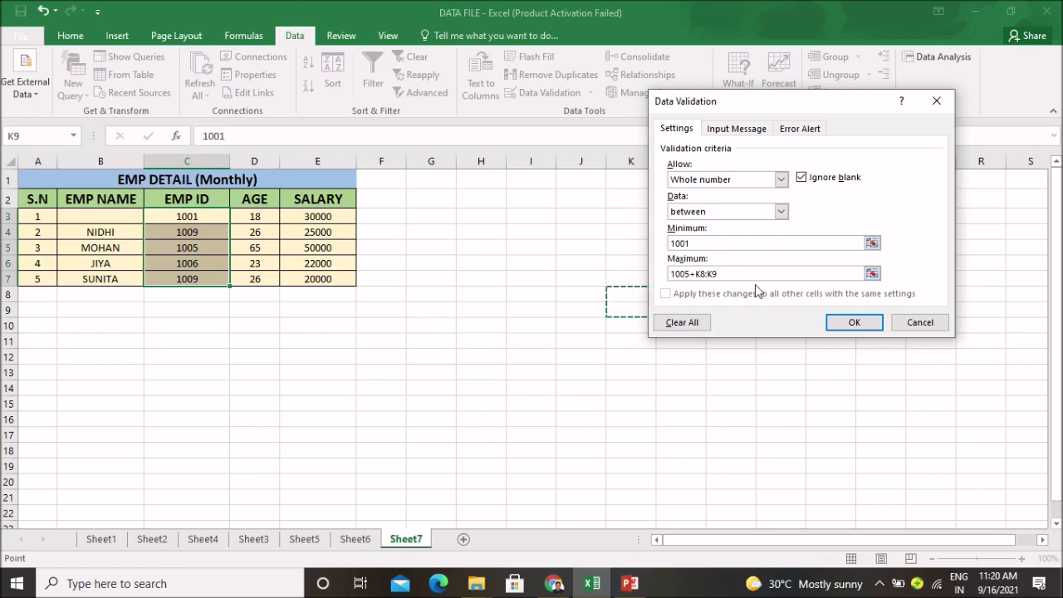
{"action": "key", "text": "BackSpace"}
{"action": "key", "text": "BackSpace"}
{"action": "left_click", "coordinate": [854, 322]}
{"action": "left_click", "coordinate": [481, 282]}
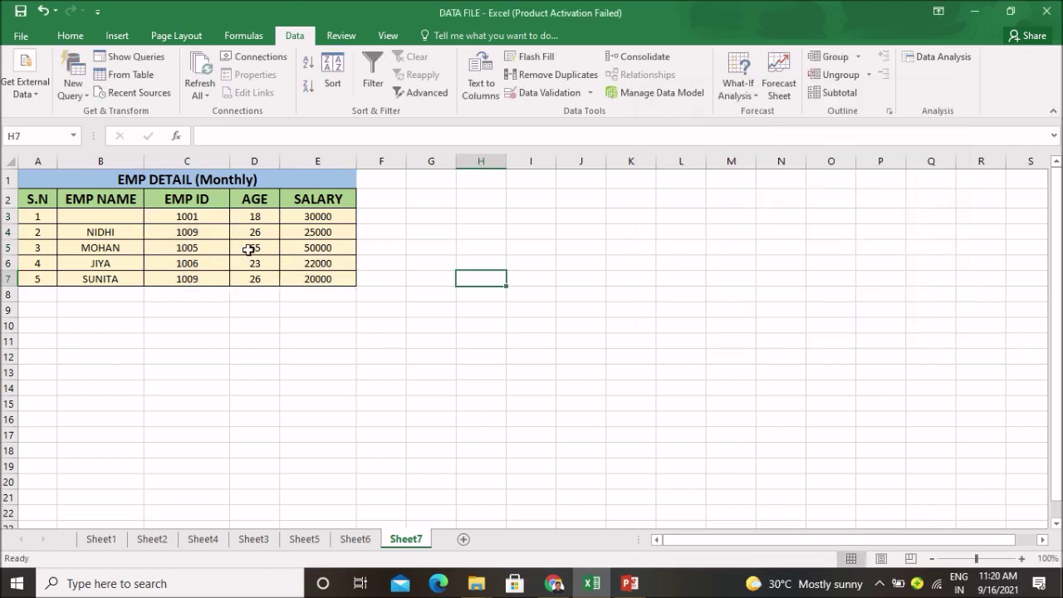
Clear the EMP ID values in C3:C7
{"action": "left_click_drag", "start_coordinate": [216, 215], "coordinate": [213, 281]}
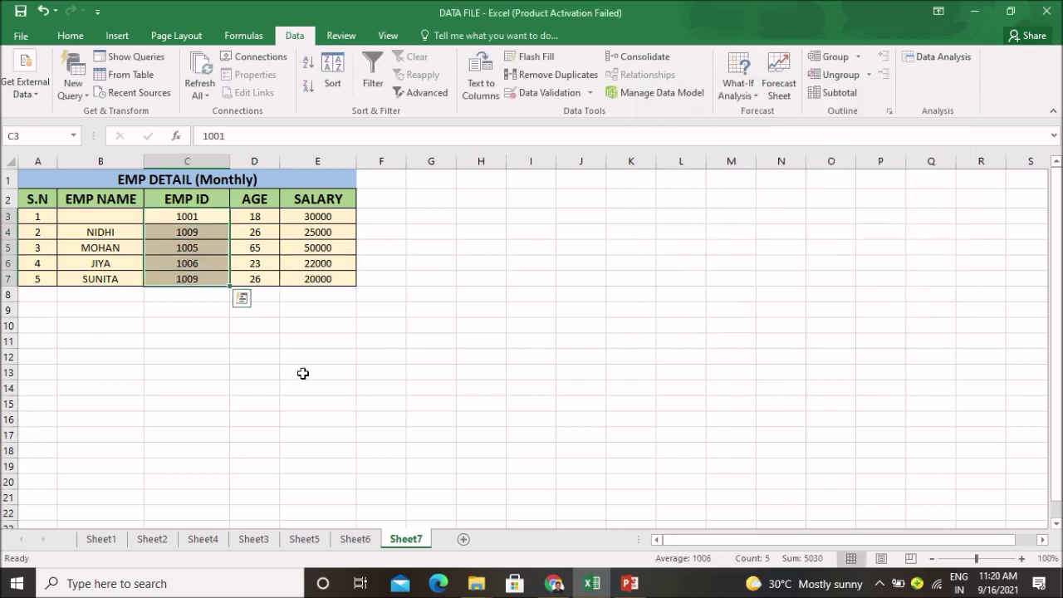
{"action": "key", "text": "Delete"}
{"action": "left_click", "coordinate": [470, 323]}
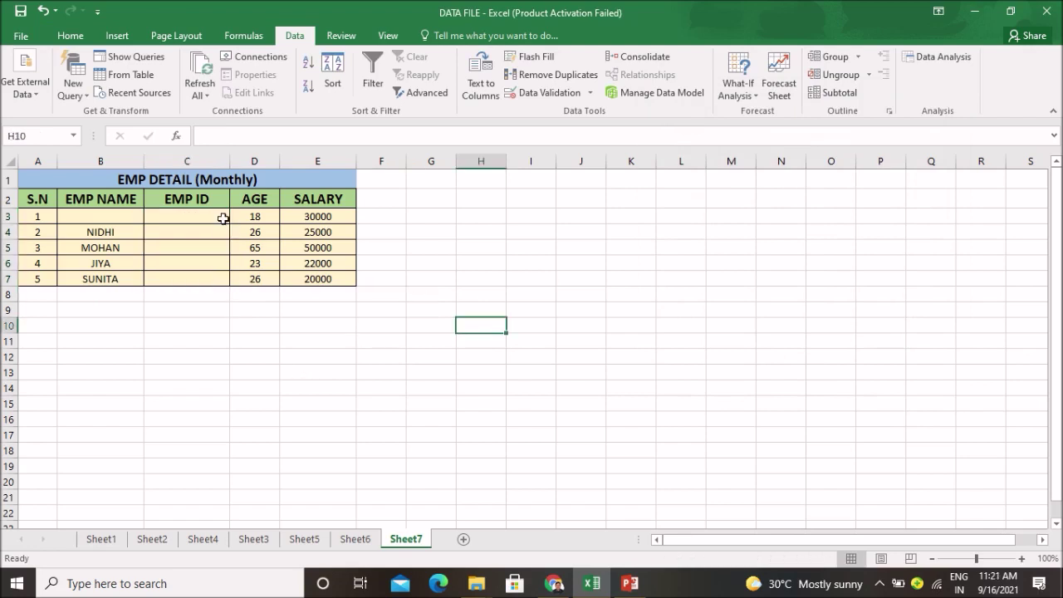
Reapply the whole-number 1001–1005 rule to all EMP ID cells with the same settings
{"action": "left_click", "coordinate": [222, 218]}
{"action": "left_click_drag", "start_coordinate": [223, 217], "coordinate": [215, 281]}
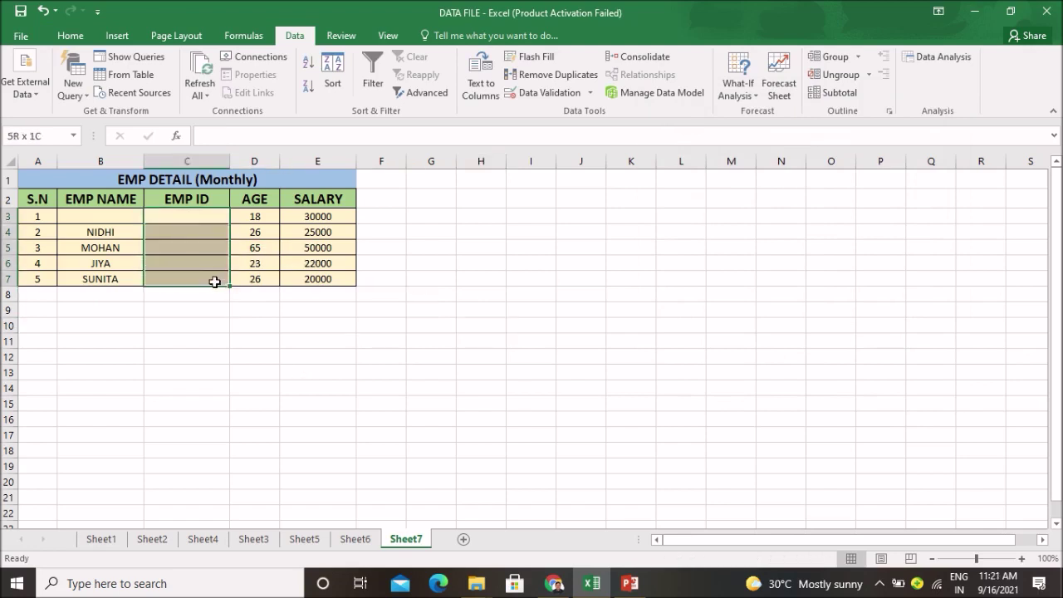
{"action": "left_click", "coordinate": [532, 97]}
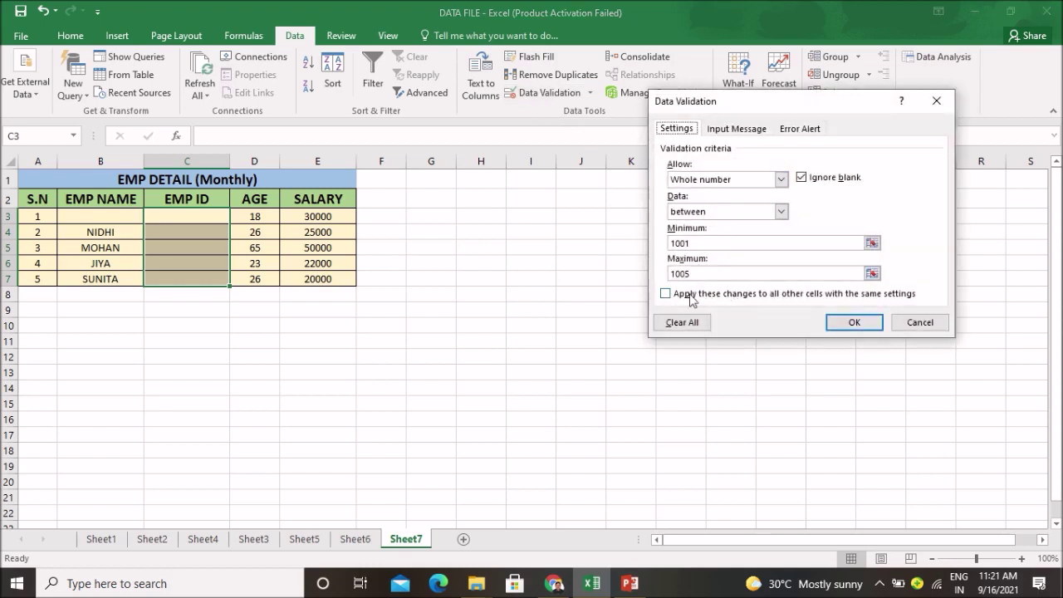
{"action": "left_click", "coordinate": [665, 294]}
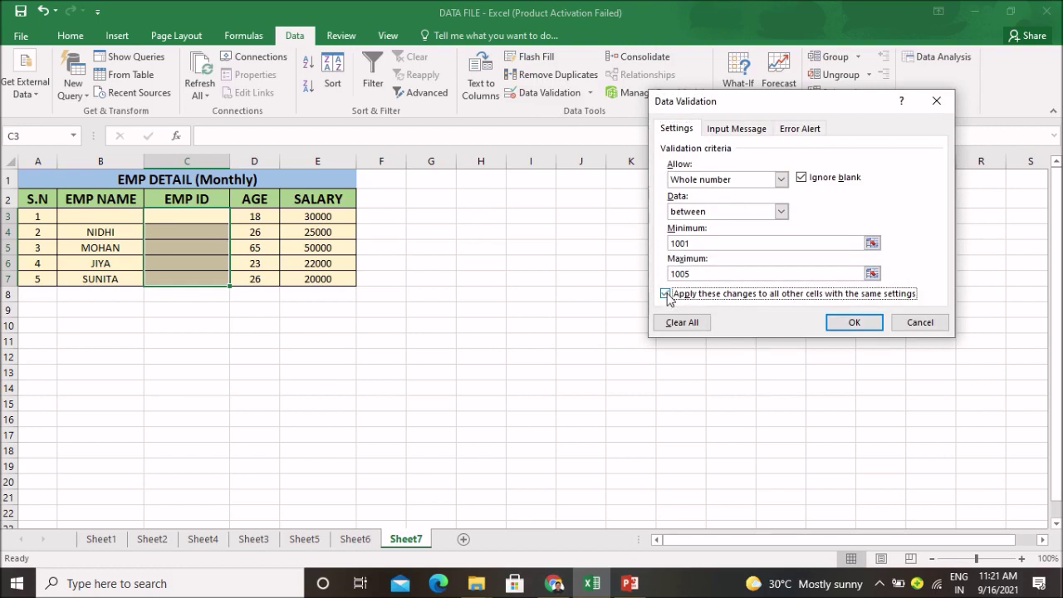
{"action": "left_click", "coordinate": [855, 324]}
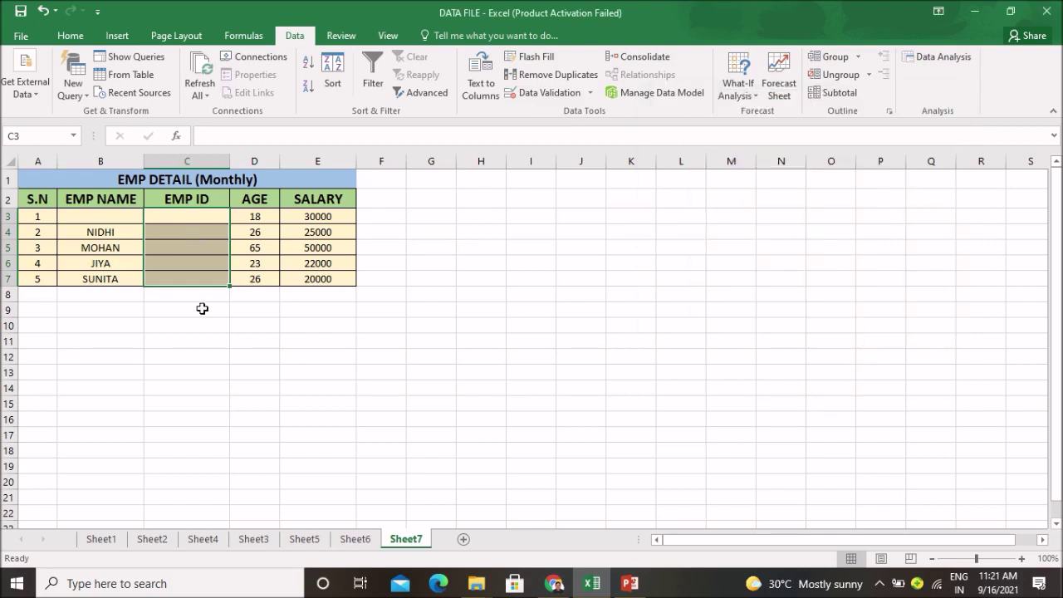
Set a Warning alert on C3:C7 titled PLSE ENTER CORRET DATA, reading EMP ID MUST BE 1001 TO 1005
{"action": "left_click", "coordinate": [573, 97]}
{"action": "left_click", "coordinate": [746, 131]}
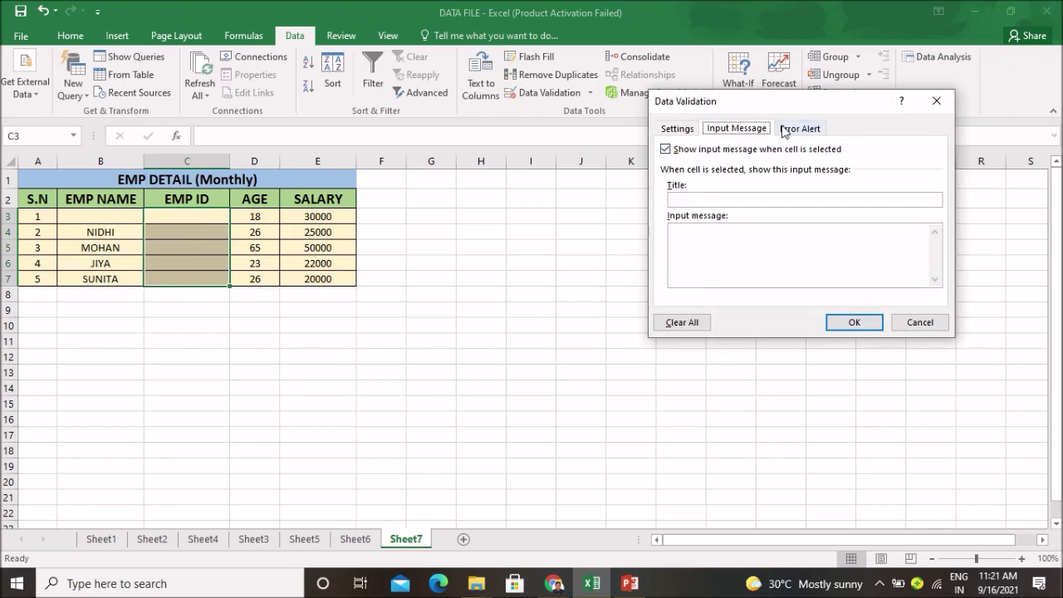
{"action": "left_click", "coordinate": [787, 131]}
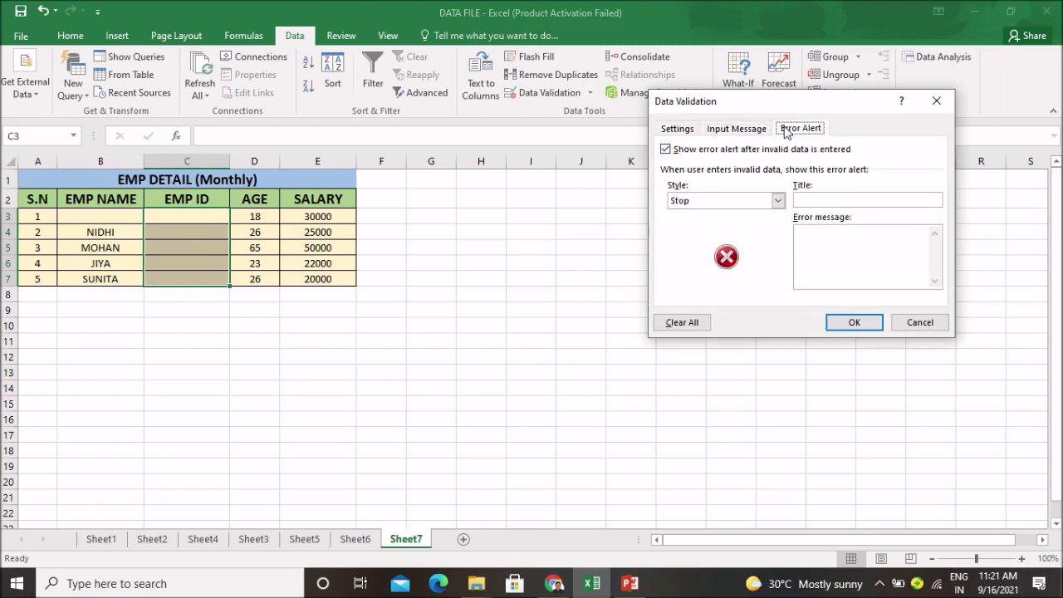
{"action": "left_click", "coordinate": [778, 201]}
{"action": "left_click", "coordinate": [759, 225]}
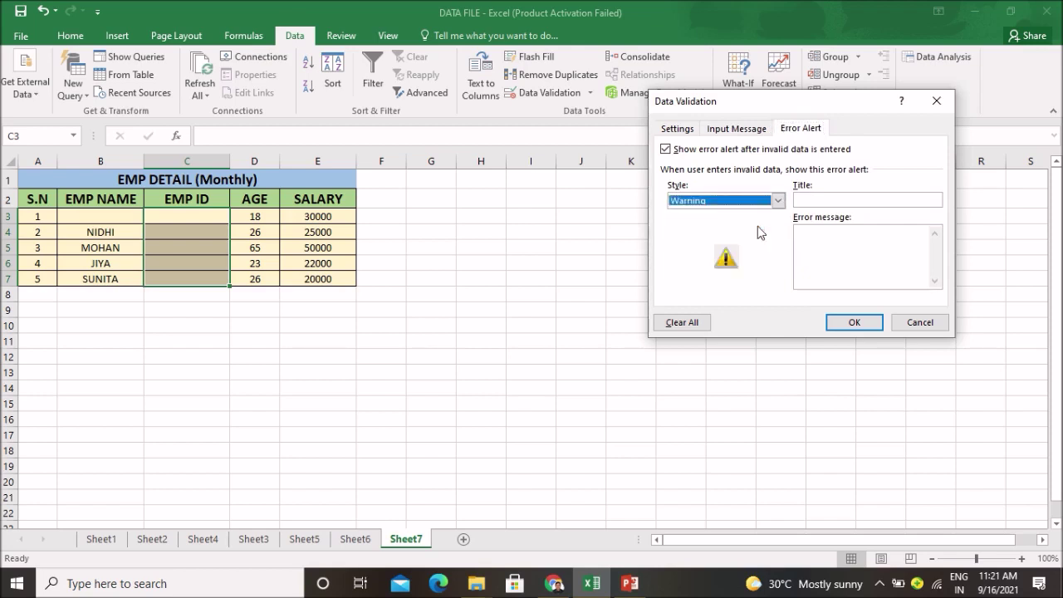
{"action": "left_click", "coordinate": [807, 200]}
{"action": "type", "text": "PLSE"}
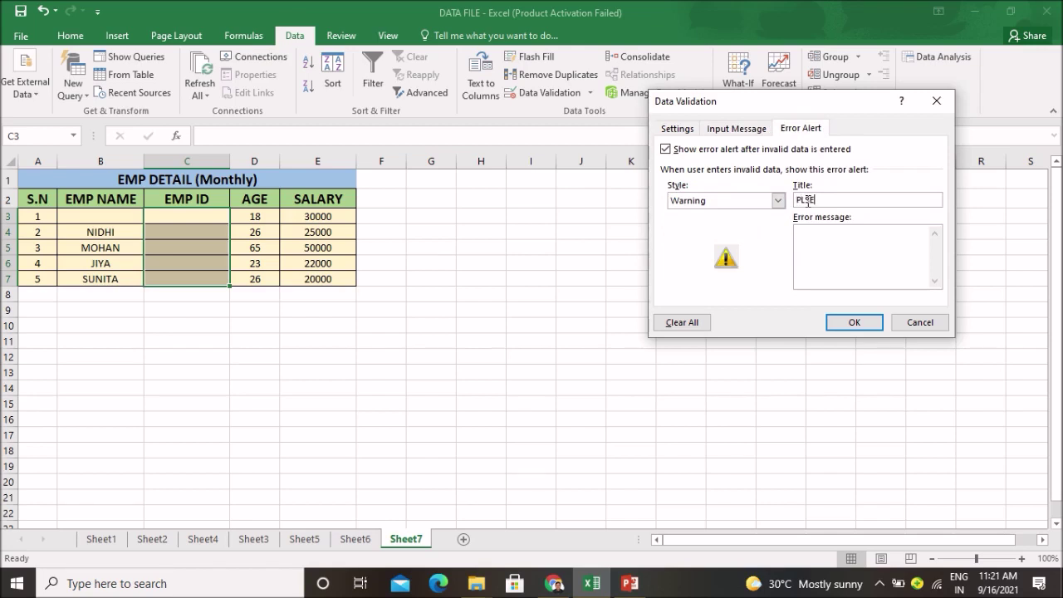
{"action": "type", "text": " ENTER C"}
{"action": "type", "text": "ORRET "}
{"action": "type", "text": "DA"}
{"action": "type", "text": "EMP"}
{"action": "type", "text": "MUST BE"}
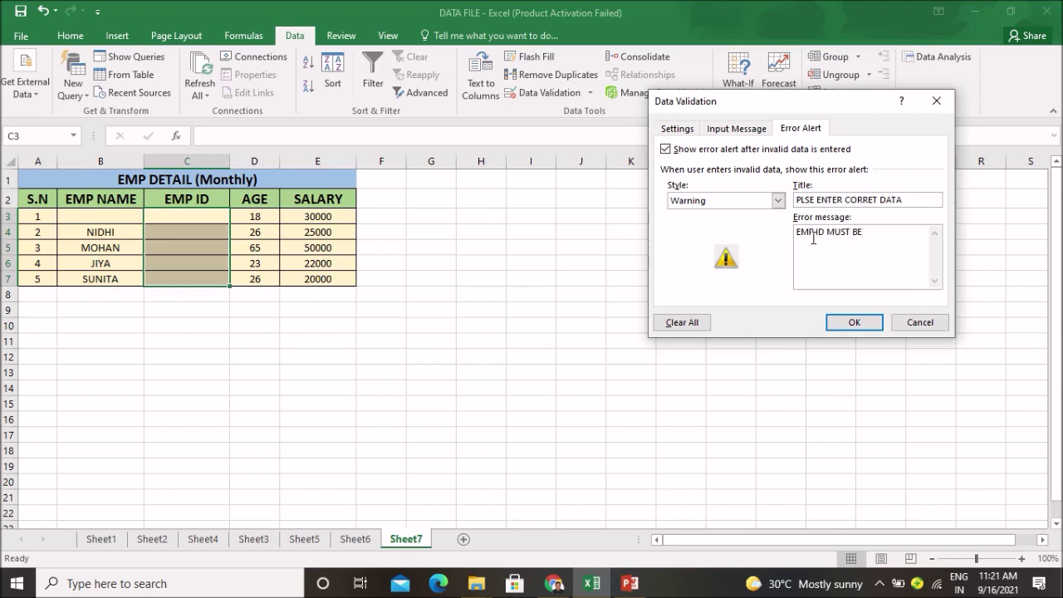
{"action": "type", "text": "0"}
{"action": "type", "text": " TO 1005"}
{"action": "left_click", "coordinate": [873, 327]}
{"action": "left_click", "coordinate": [873, 327]}
{"action": "left_click_drag", "start_coordinate": [567, 296], "coordinate": [551, 304]}
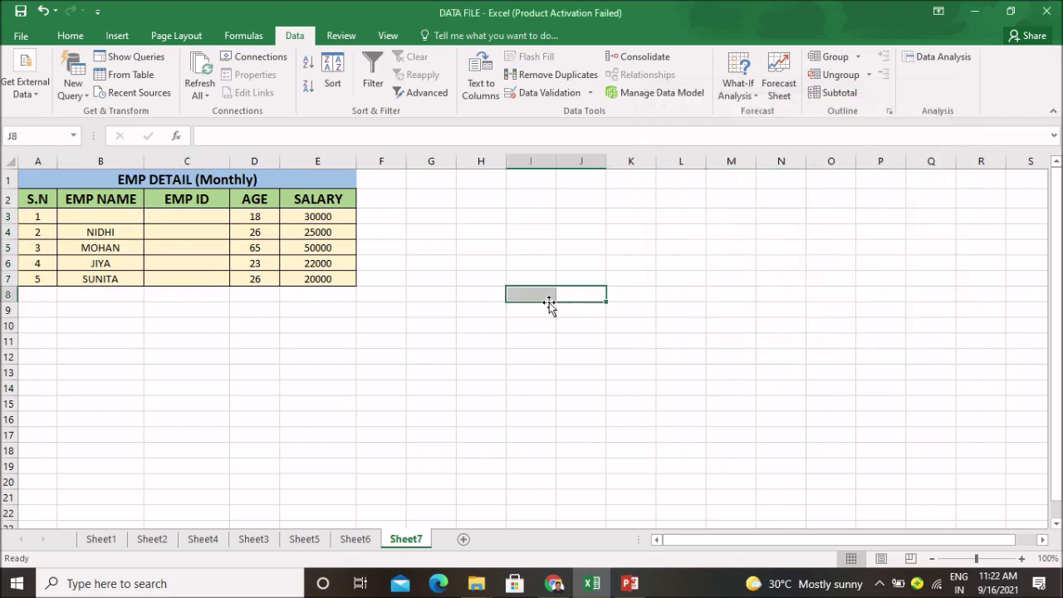
Enter EMP IDs 1001 in C3 and 1002 in C4
{"action": "left_click", "coordinate": [206, 218]}
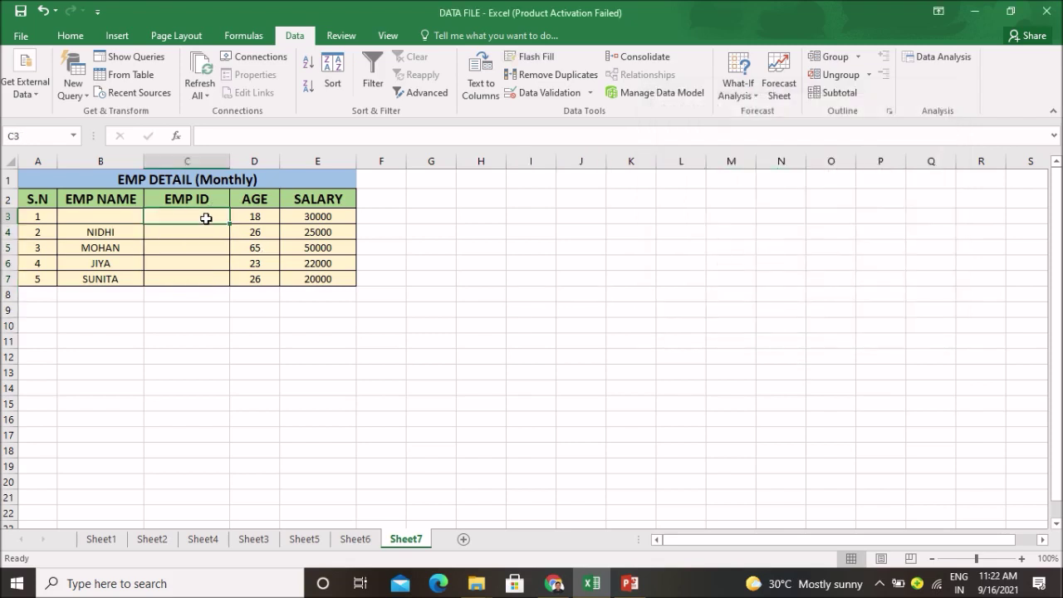
{"action": "type", "text": "1005"}
{"action": "key", "text": "BackSpace"}
{"action": "type", "text": "1"}
{"action": "left_click", "coordinate": [161, 308]}
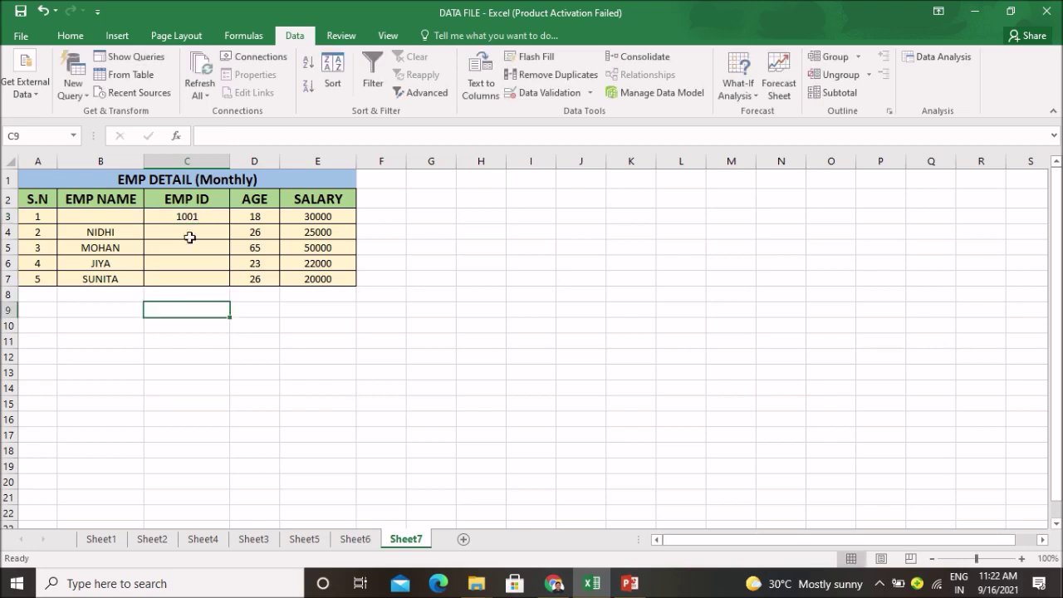
{"action": "left_click", "coordinate": [213, 235]}
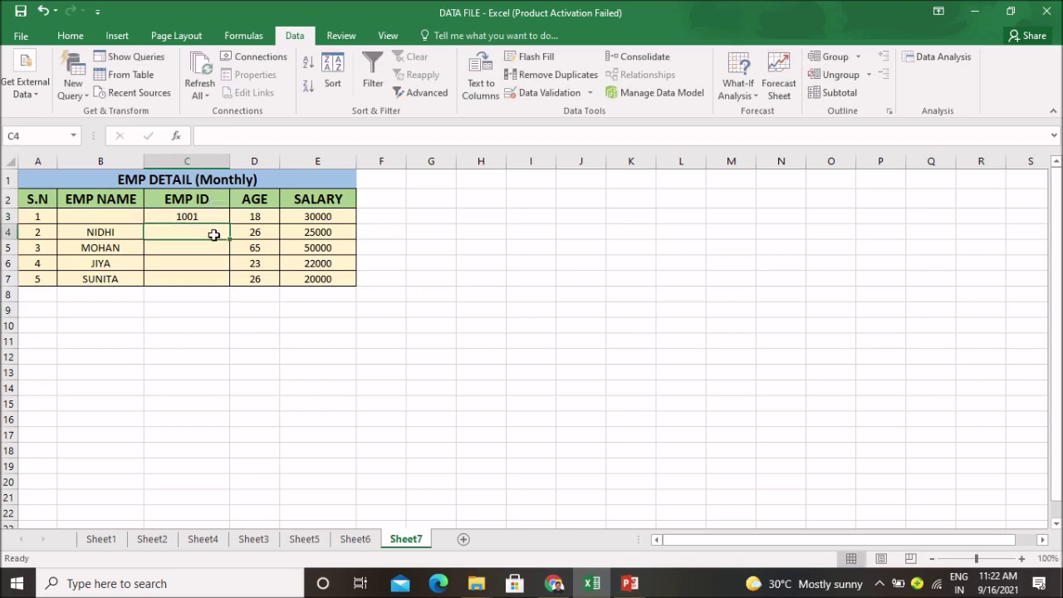
{"action": "type", "text": "1002"}
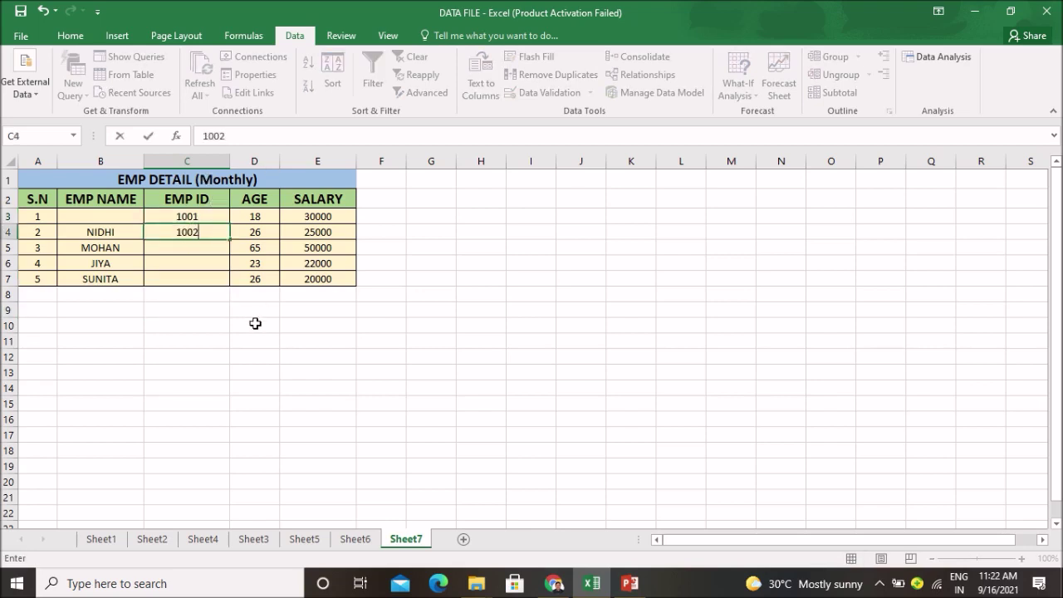
{"action": "left_click", "coordinate": [255, 324]}
Enter the out-of-range EMP ID 1006 in C5 and keep it despite the validation warning
{"action": "left_click", "coordinate": [205, 249]}
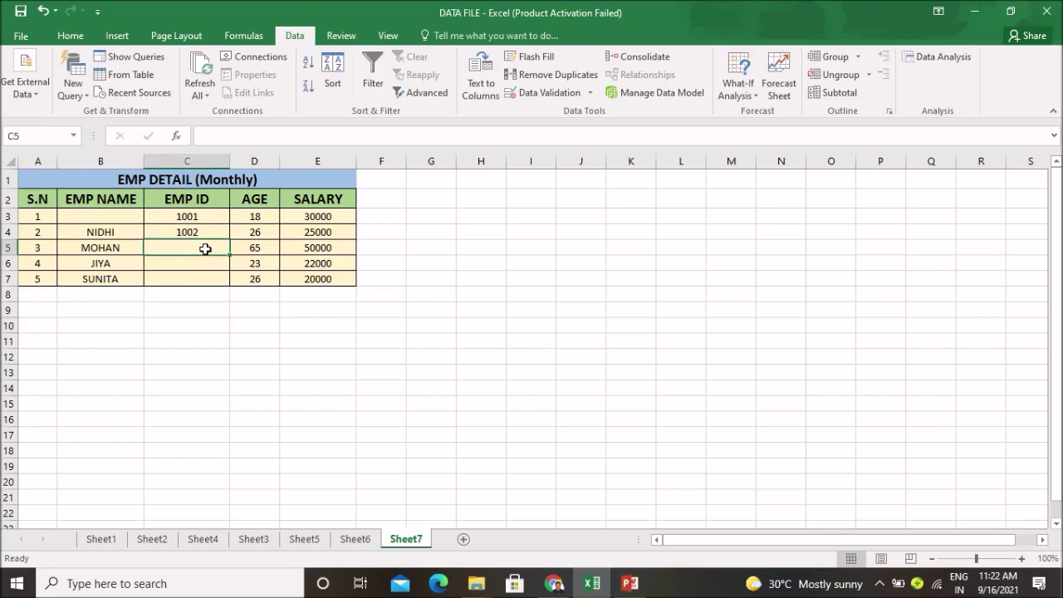
{"action": "type", "text": "100"}
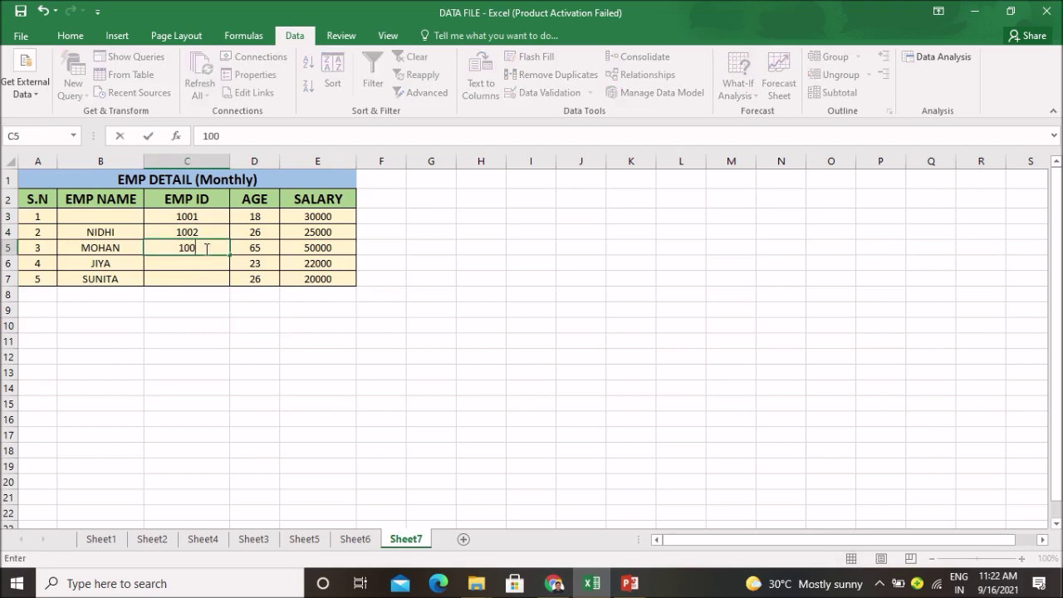
{"action": "type", "text": "6"}
{"action": "left_click", "coordinate": [181, 325]}
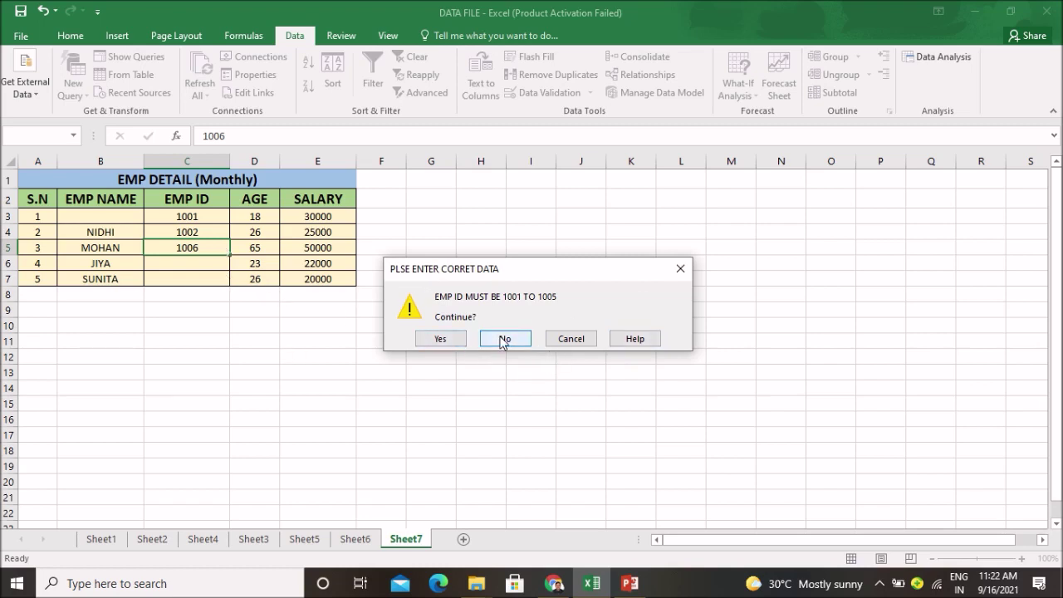
{"action": "left_click", "coordinate": [440, 338]}
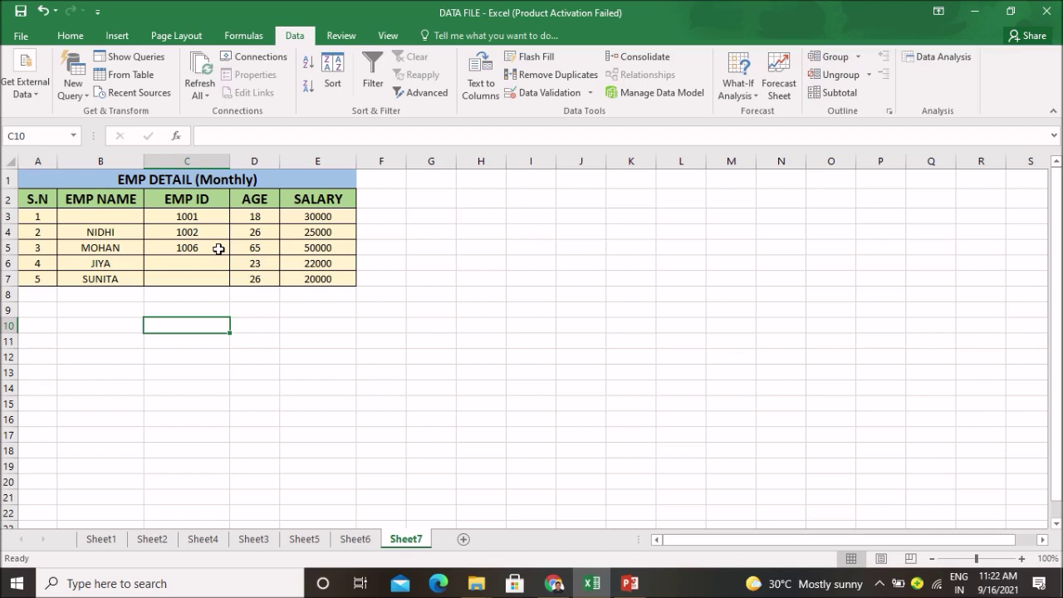
Try 1009 in C6, reject it at the warning, and enter 1003 instead
{"action": "key", "text": "Up"}
{"action": "key", "text": "Up"}
{"action": "key", "text": "Up"}
{"action": "key", "text": "Up"}
{"action": "type", "text": "100"}
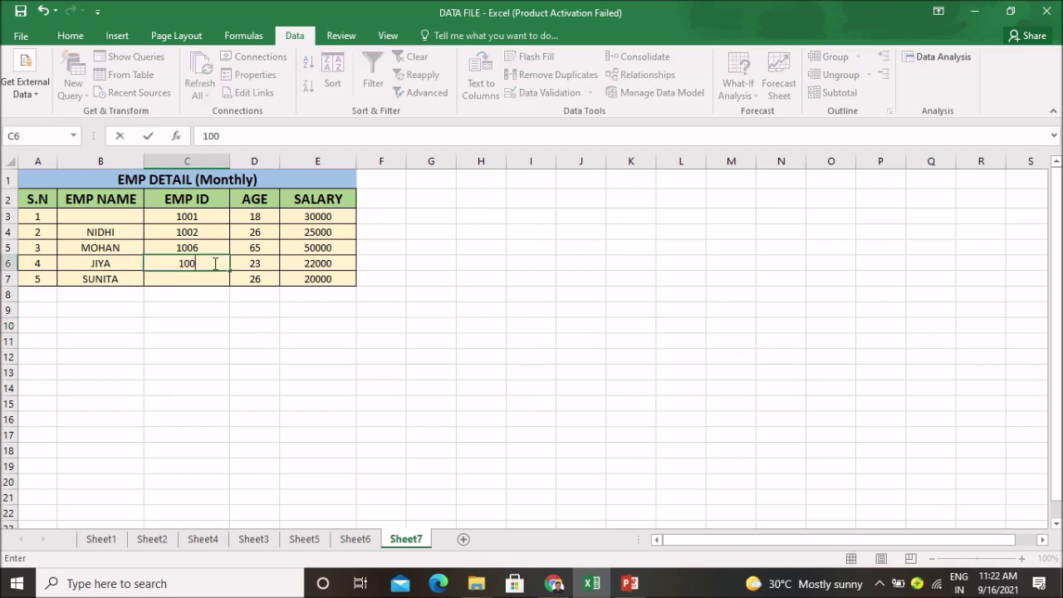
{"action": "type", "text": "9"}
{"action": "key", "text": "Return"}
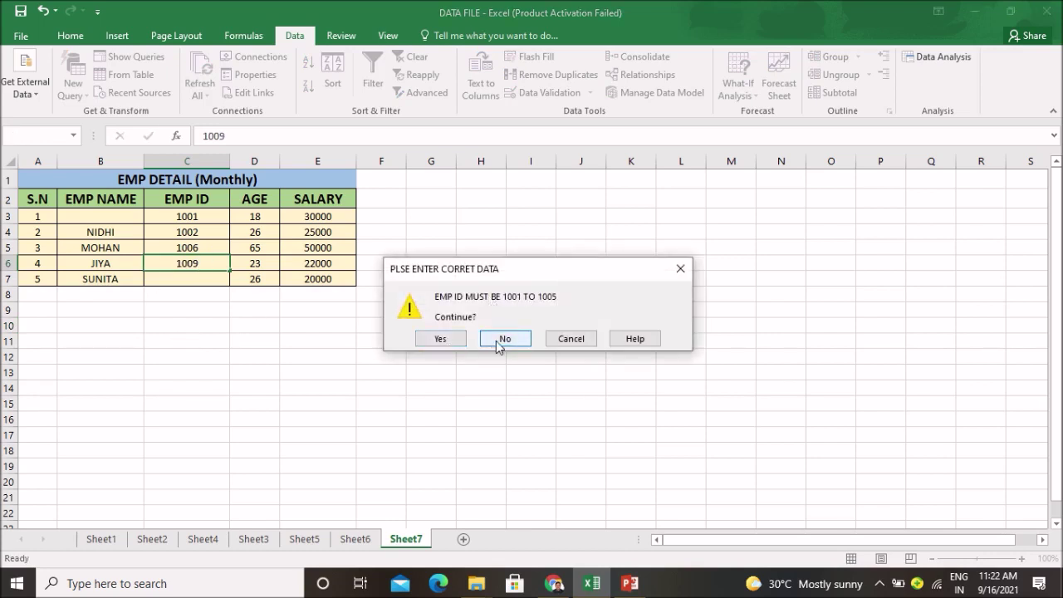
{"action": "left_click", "coordinate": [498, 339]}
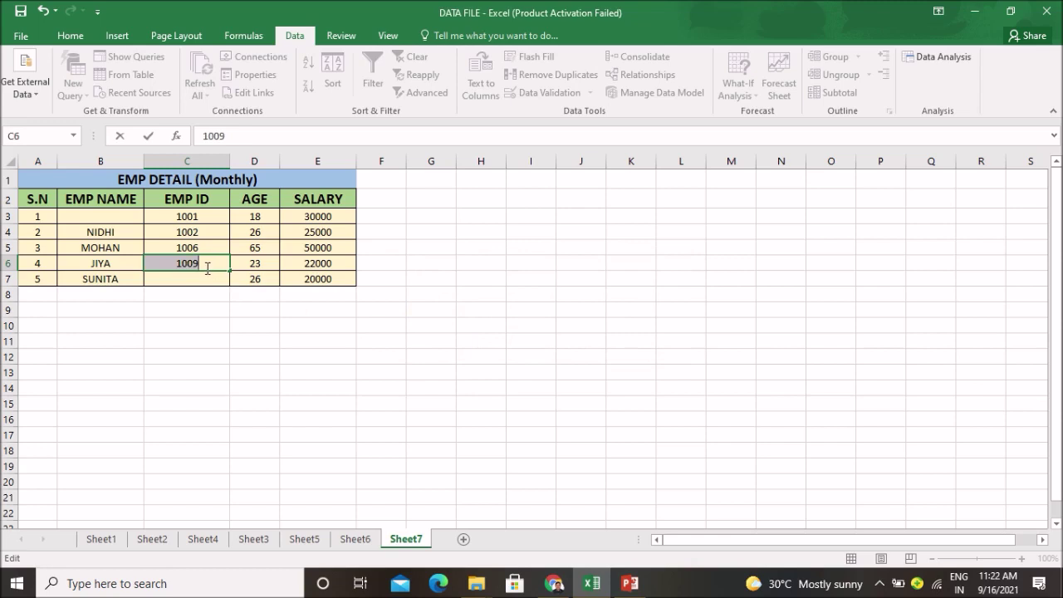
{"action": "key", "text": "BackSpace"}
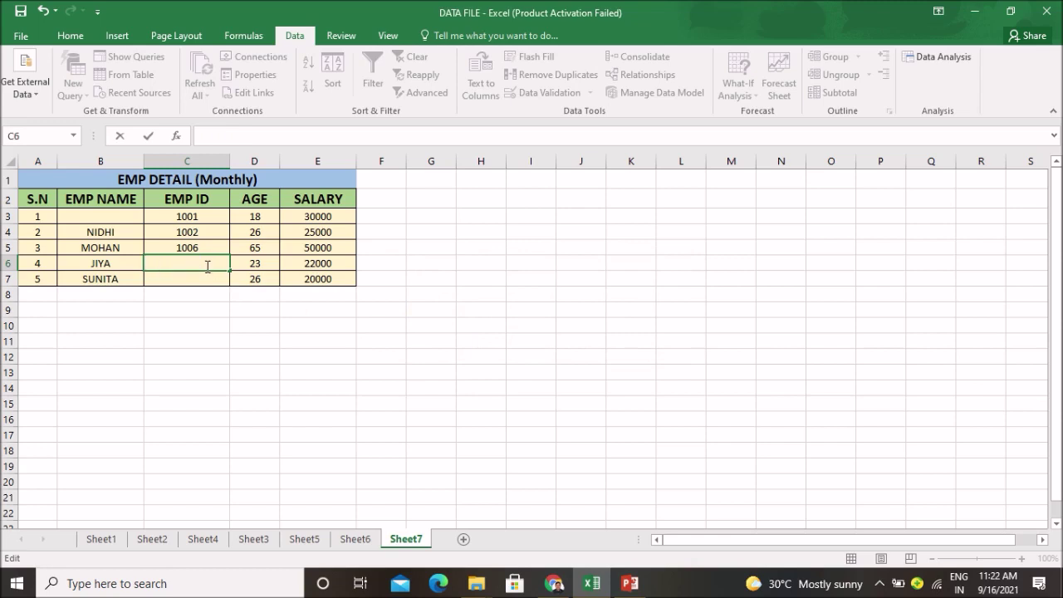
{"action": "type", "text": "1003"}
{"action": "left_click", "coordinate": [188, 369]}
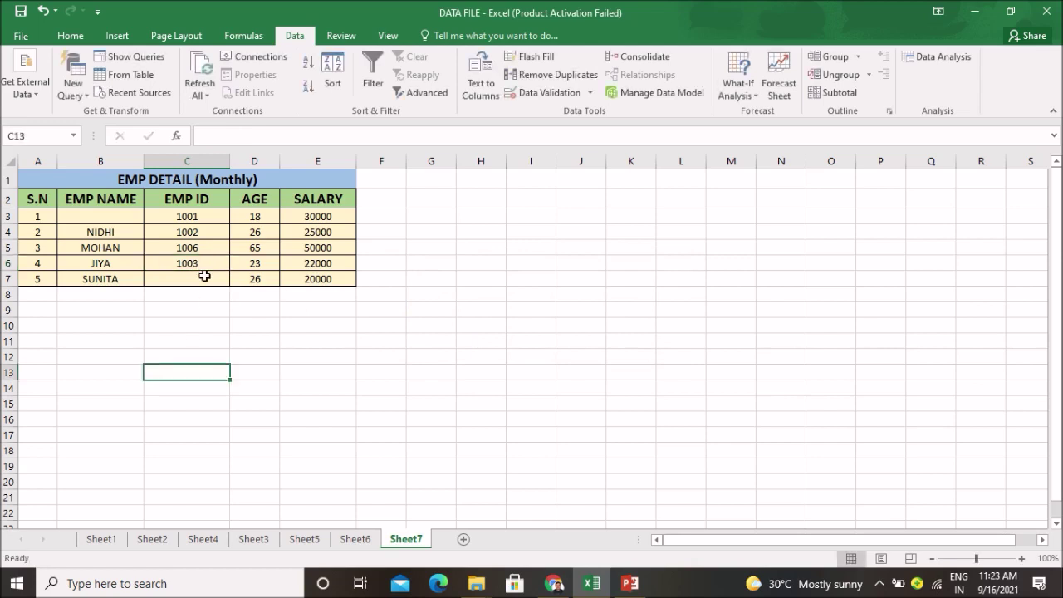
Enter the last EMP ID, 1004, in C7
{"action": "left_click", "coordinate": [205, 275]}
{"action": "type", "text": "1004"}
{"action": "left_click", "coordinate": [341, 408]}
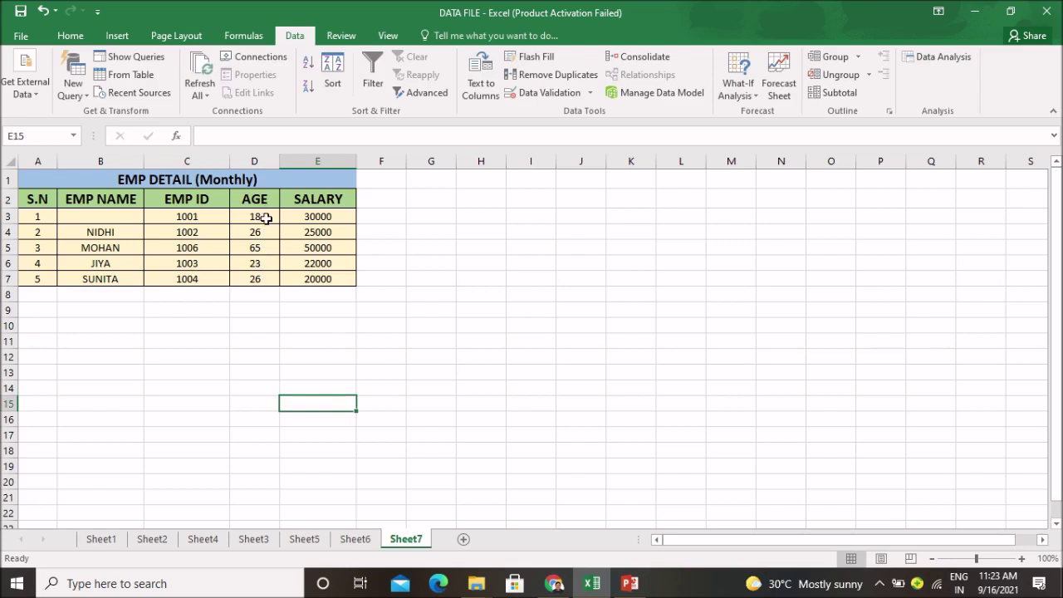
Clear the existing AGE values in D3:D7 and reselect the empty cells
{"action": "left_click", "coordinate": [266, 218]}
{"action": "left_click_drag", "start_coordinate": [266, 217], "coordinate": [267, 276]}
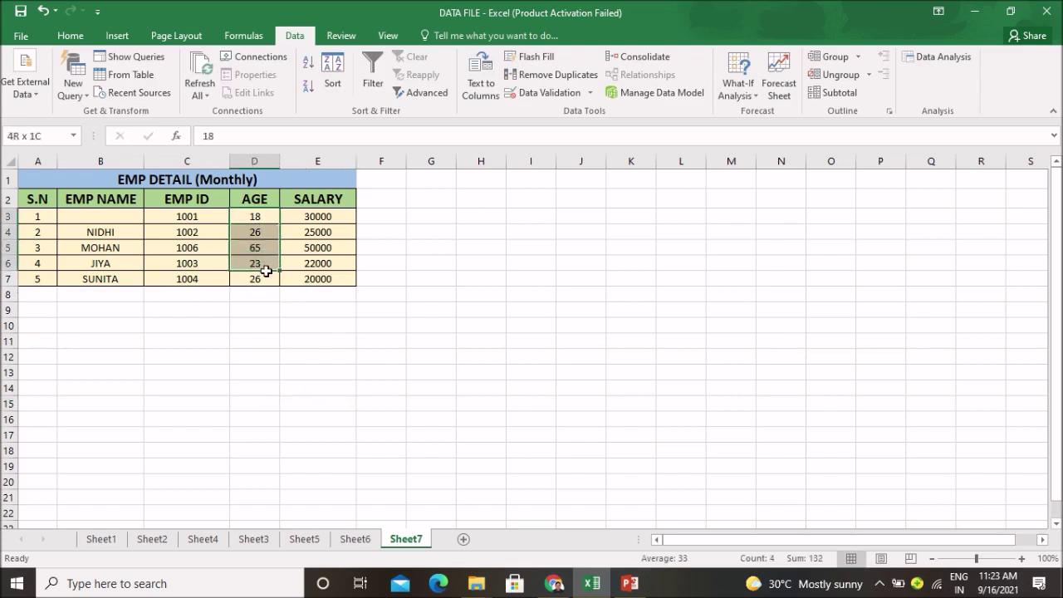
{"action": "key", "text": "Delete"}
{"action": "left_click", "coordinate": [318, 372]}
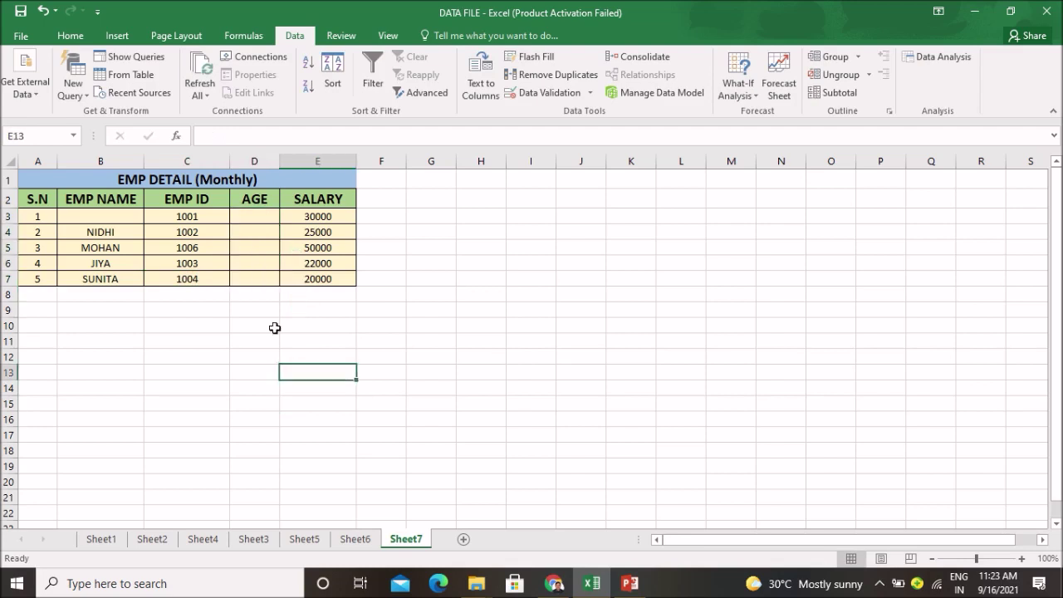
{"action": "left_click", "coordinate": [258, 220]}
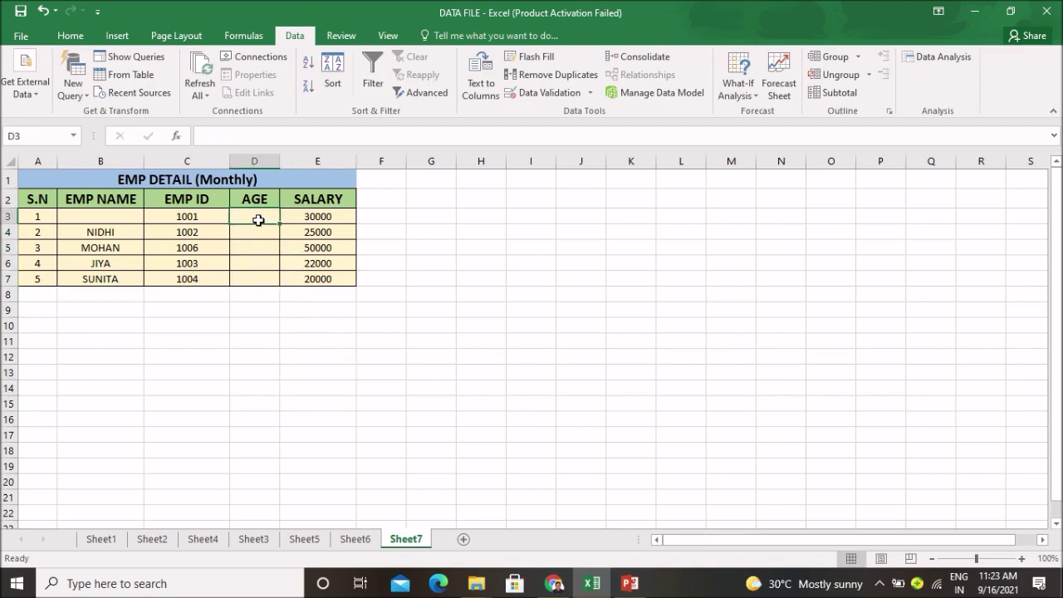
{"action": "left_click_drag", "start_coordinate": [258, 220], "coordinate": [263, 280]}
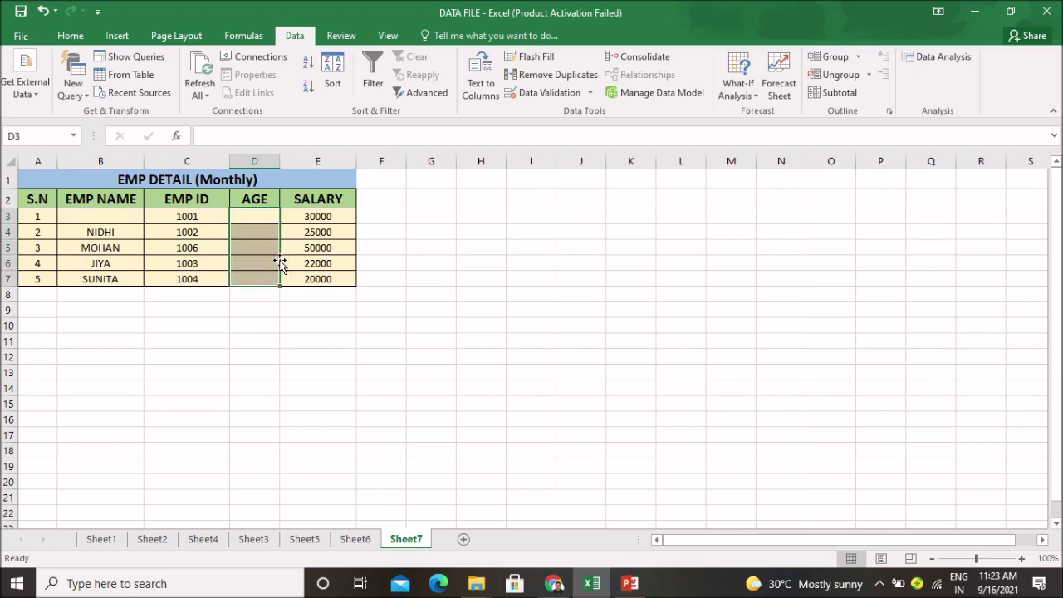
Add a validation rule to D3:D7 allowing whole numbers between 18 and 60
{"action": "left_click", "coordinate": [544, 93]}
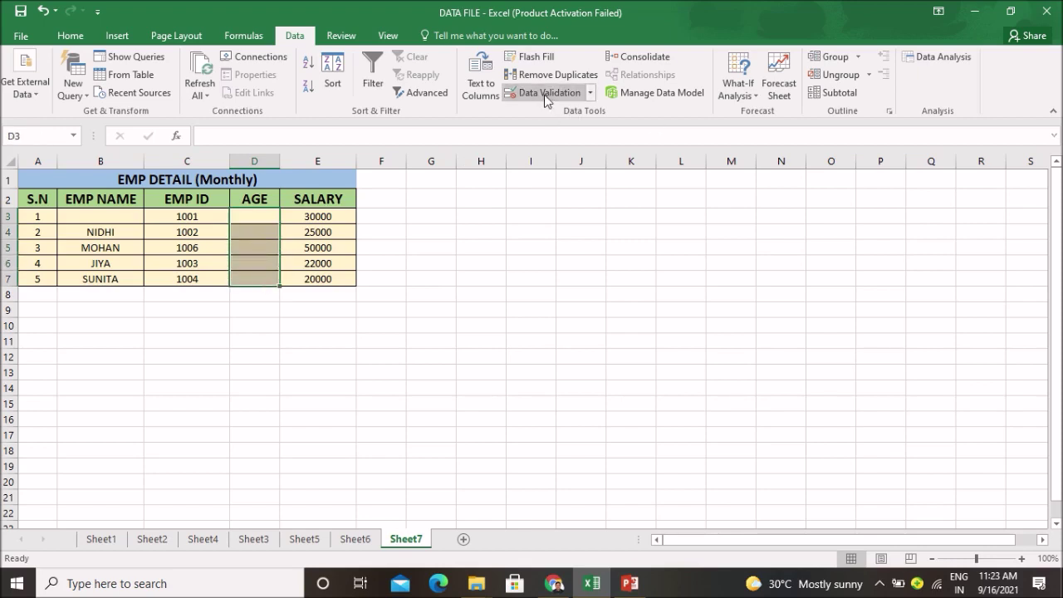
{"action": "left_click", "coordinate": [686, 129]}
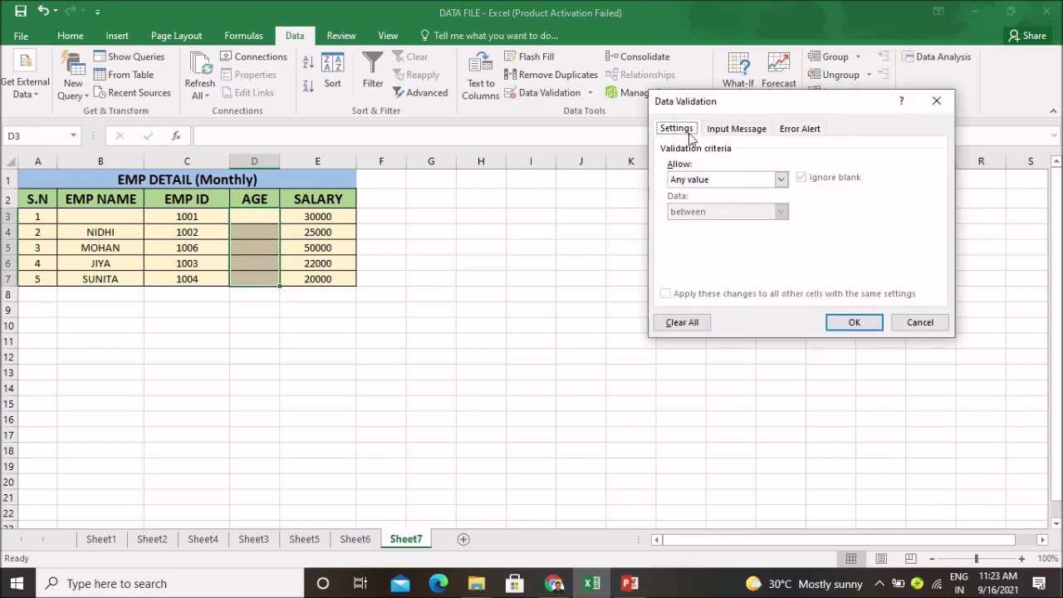
{"action": "left_click", "coordinate": [780, 179]}
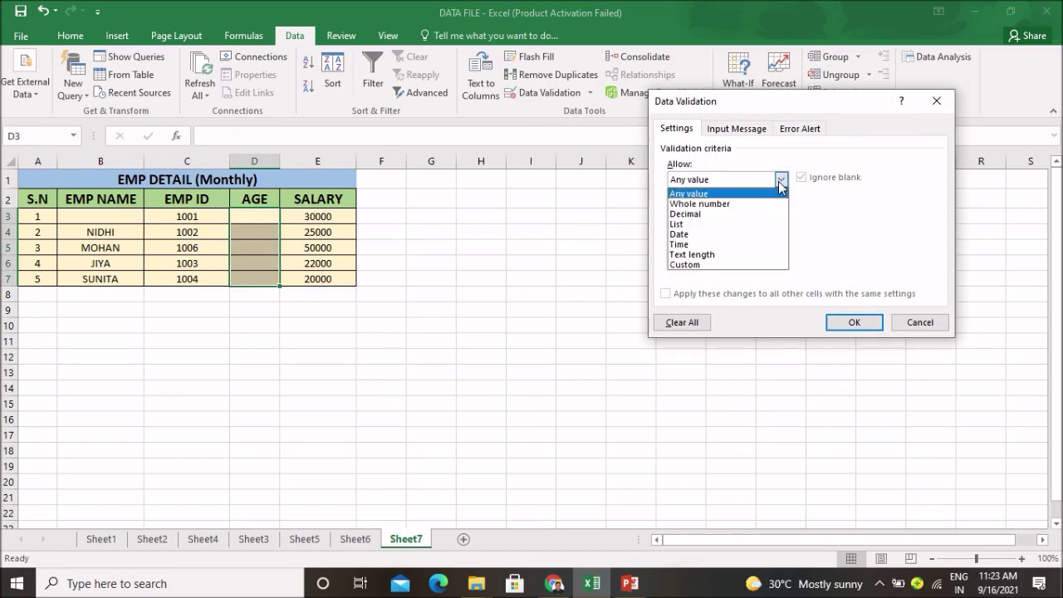
{"action": "left_click", "coordinate": [738, 203]}
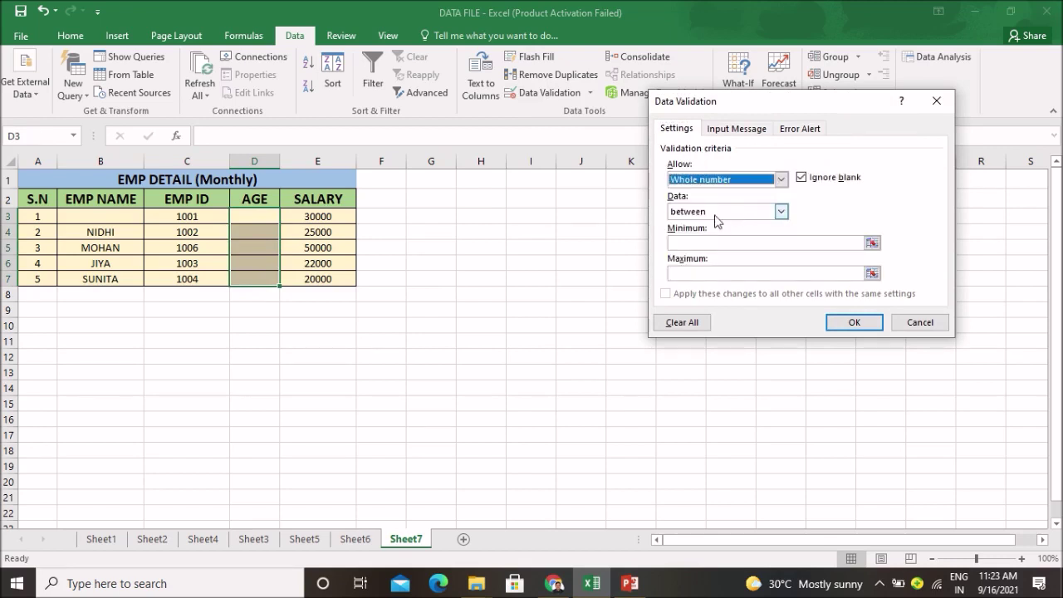
{"action": "left_click", "coordinate": [710, 242]}
{"action": "type", "text": "18"}
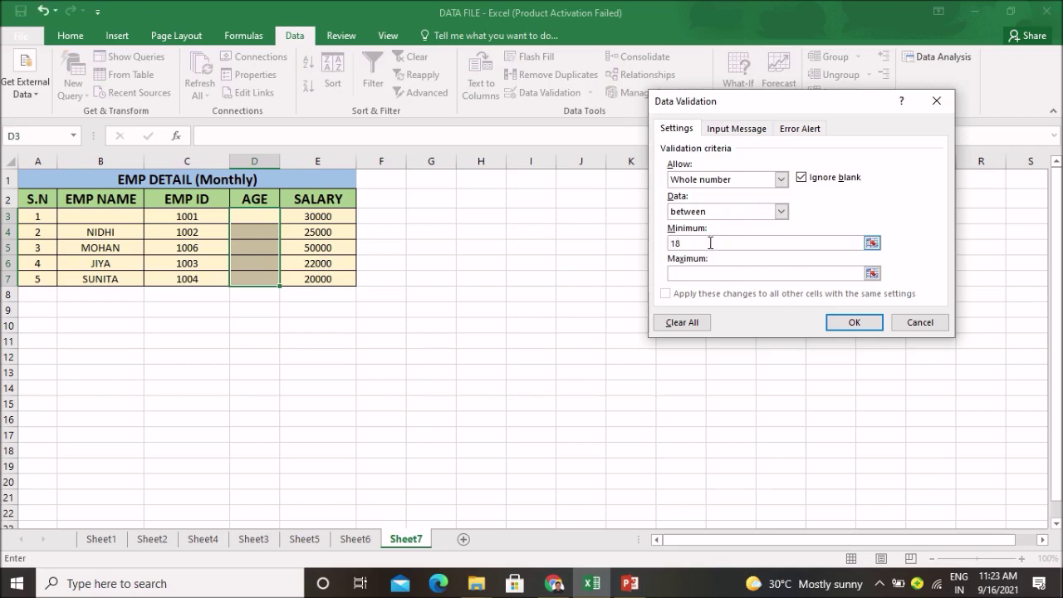
{"action": "left_click", "coordinate": [693, 272]}
{"action": "type", "text": "60+"}
{"action": "left_click", "coordinate": [618, 340]}
{"action": "left_click", "coordinate": [705, 274]}
{"action": "left_click", "coordinate": [837, 325]}
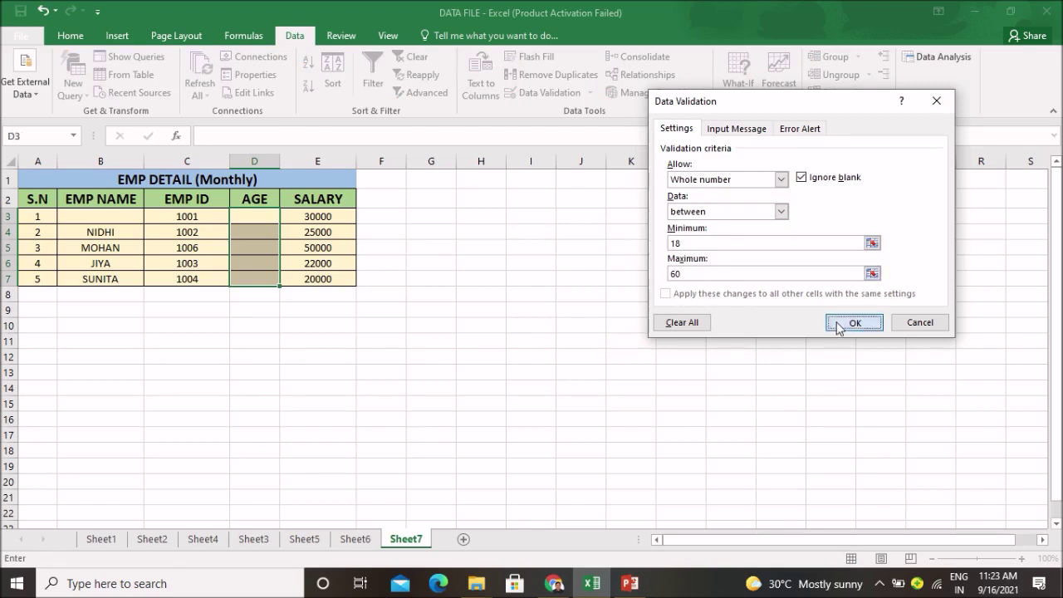
{"action": "left_click", "coordinate": [538, 280]}
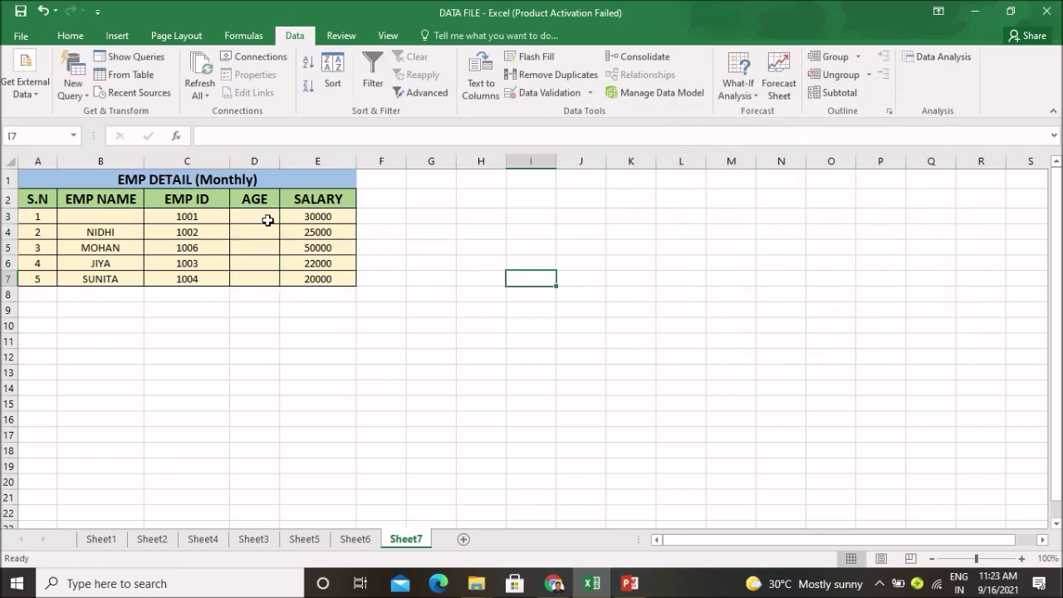
Apply the D3:D7 age rule to all cells with the same settings, then reopen Data Validation
{"action": "left_click_drag", "start_coordinate": [267, 220], "coordinate": [273, 279]}
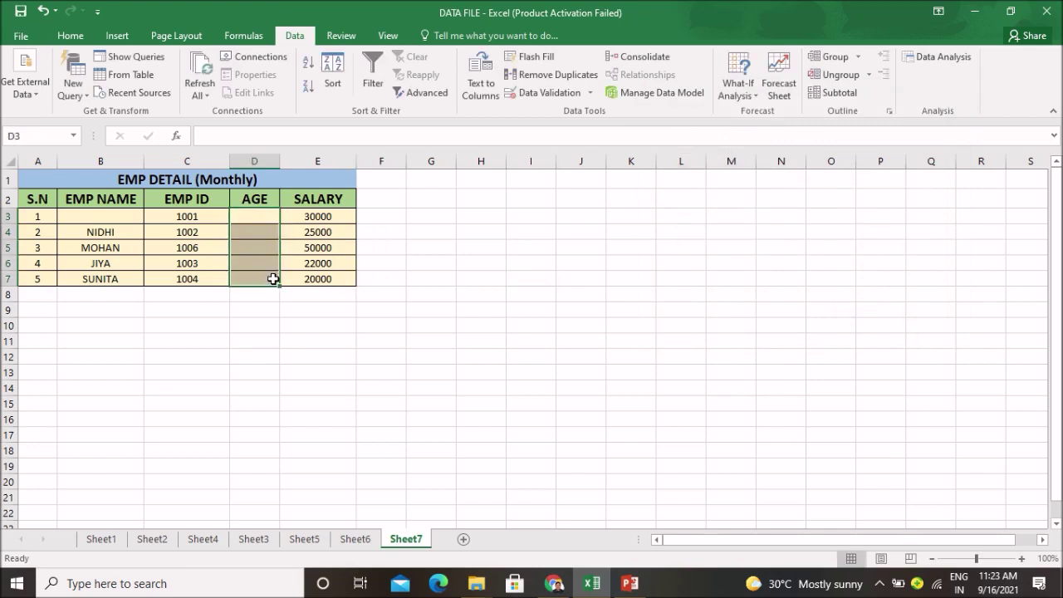
{"action": "left_click", "coordinate": [450, 241]}
{"action": "left_click_drag", "start_coordinate": [267, 216], "coordinate": [270, 276]}
{"action": "left_click", "coordinate": [548, 93]}
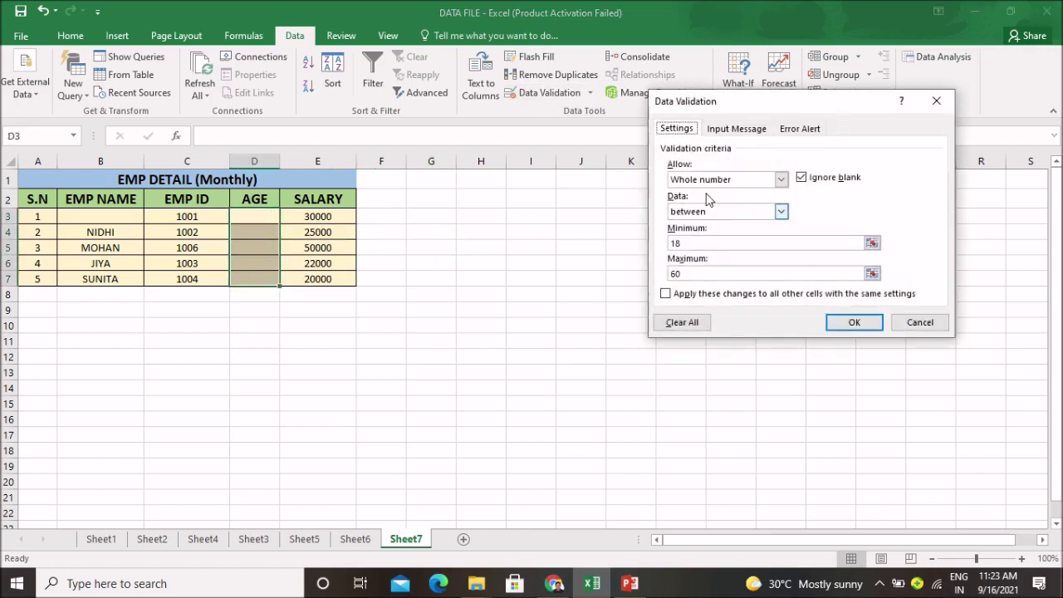
{"action": "left_click", "coordinate": [667, 294]}
{"action": "left_click", "coordinate": [666, 293]}
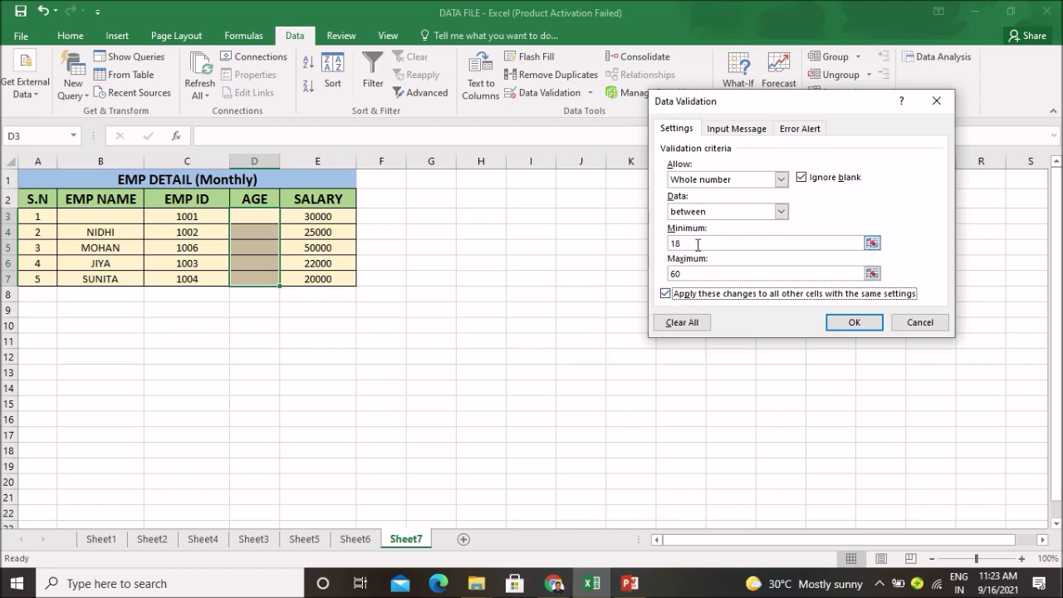
{"action": "left_click", "coordinate": [847, 323]}
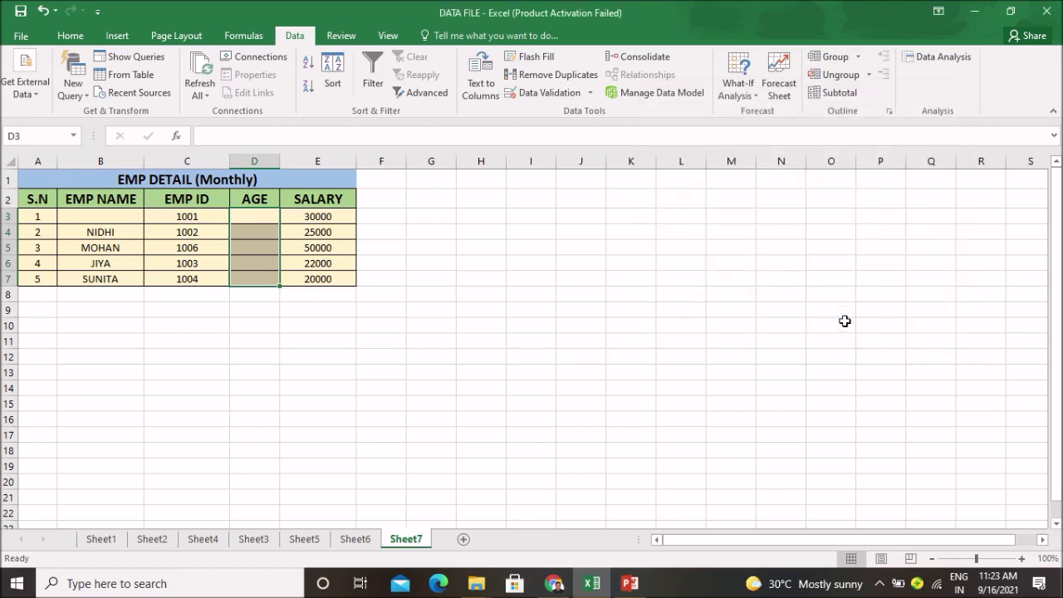
{"action": "left_click", "coordinate": [546, 93]}
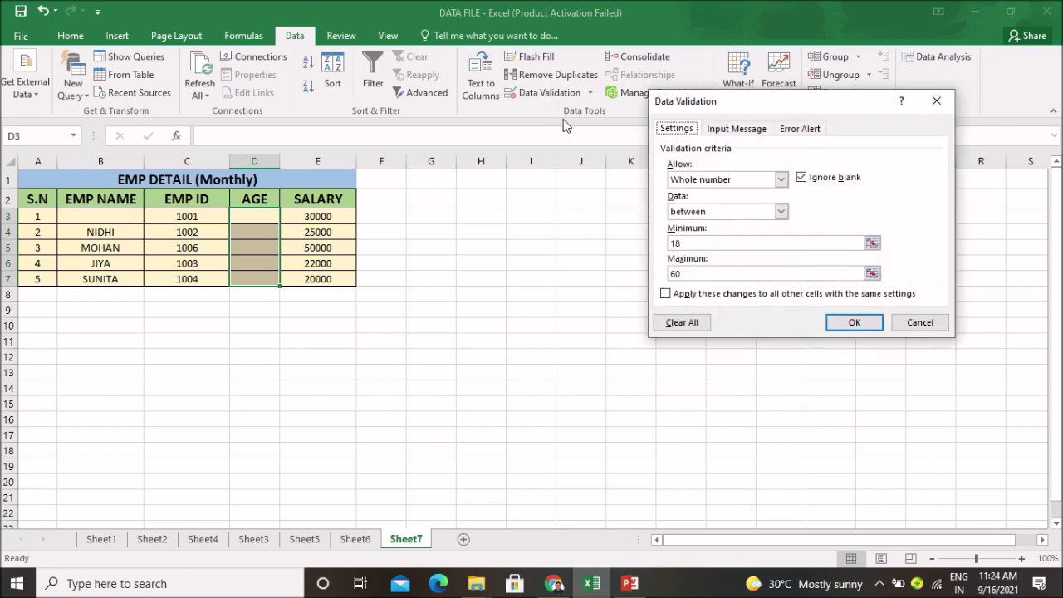
Add a Stop error alert titled 'INVALID DATA ENTERY' with message 'PLS ENTER AGE BETWEEN 18 TO 60'
{"action": "left_click", "coordinate": [797, 129]}
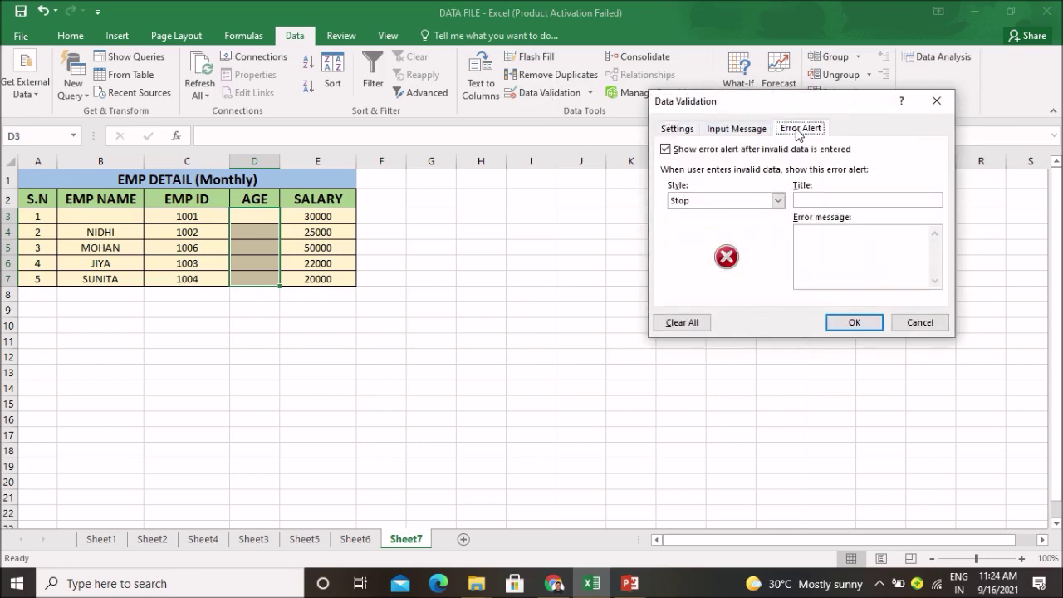
{"action": "left_click", "coordinate": [805, 202]}
{"action": "type", "text": "INVALID"}
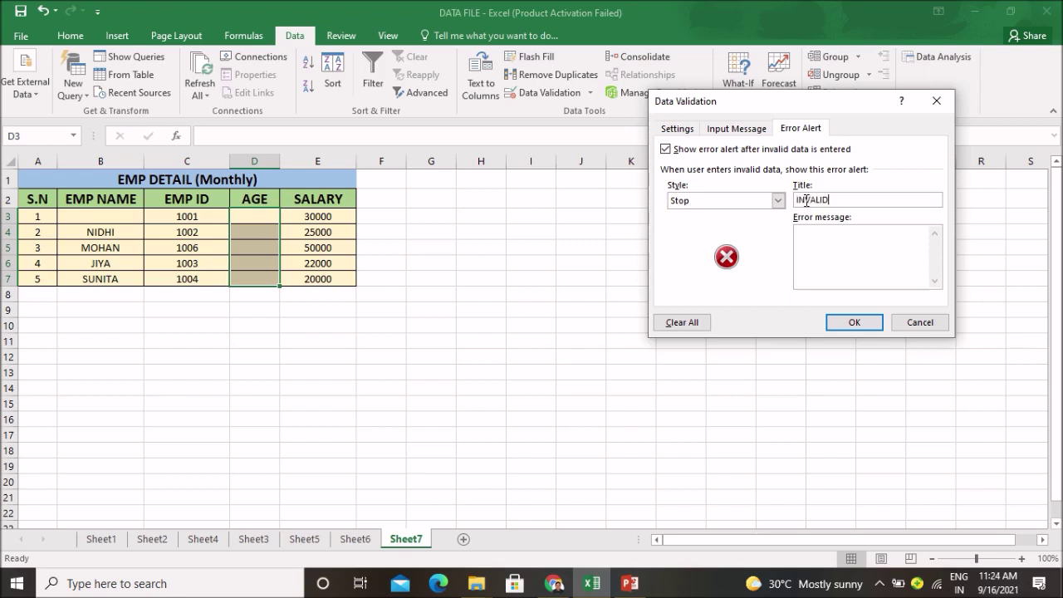
{"action": "type", "text": " DA"}
{"action": "type", "text": "TA "}
{"action": "type", "text": "ENTER"}
{"action": "type", "text": " E"}
{"action": "type", "text": " AGE BET"}
{"action": "type", "text": "WEEN"}
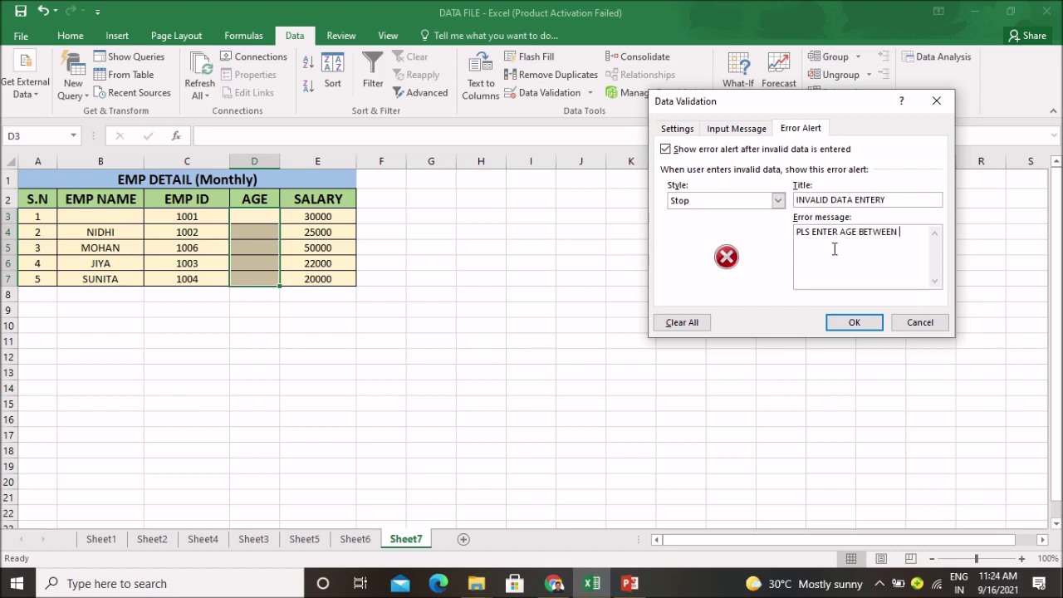
{"action": "type", "text": "TO"}
{"action": "type", "text": "60"}
{"action": "left_click", "coordinate": [851, 322]}
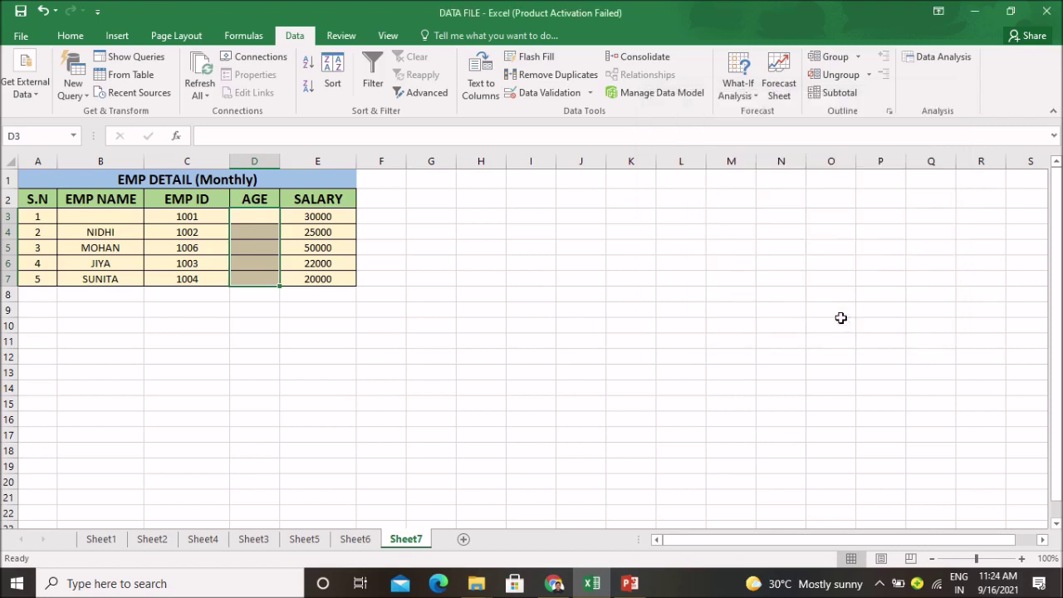
{"action": "left_click", "coordinate": [716, 323]}
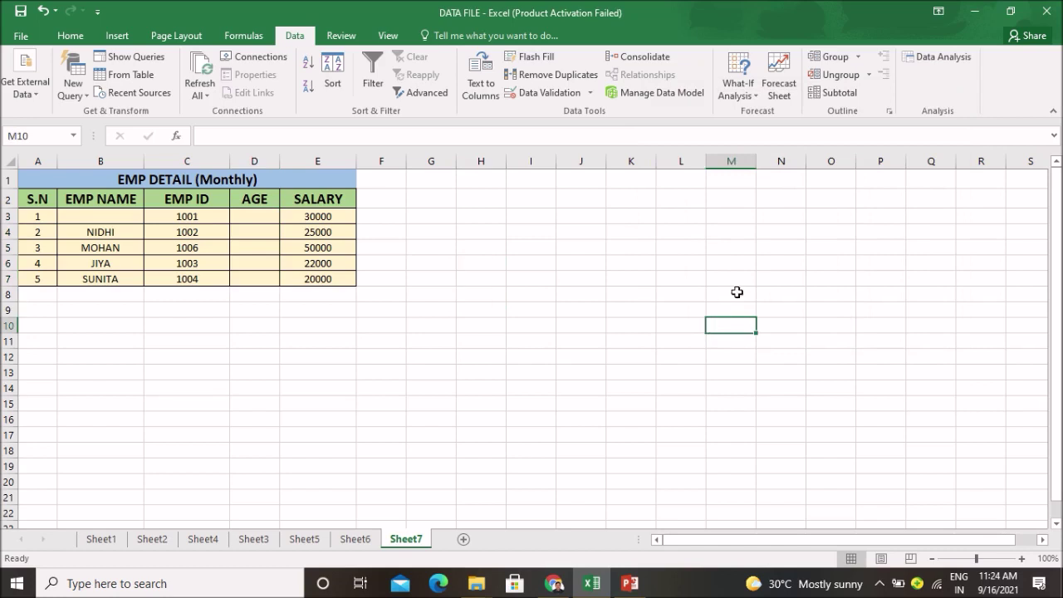
Enter ages 18, 20, 50 and 55 in D3 through D6
{"action": "left_click", "coordinate": [268, 218]}
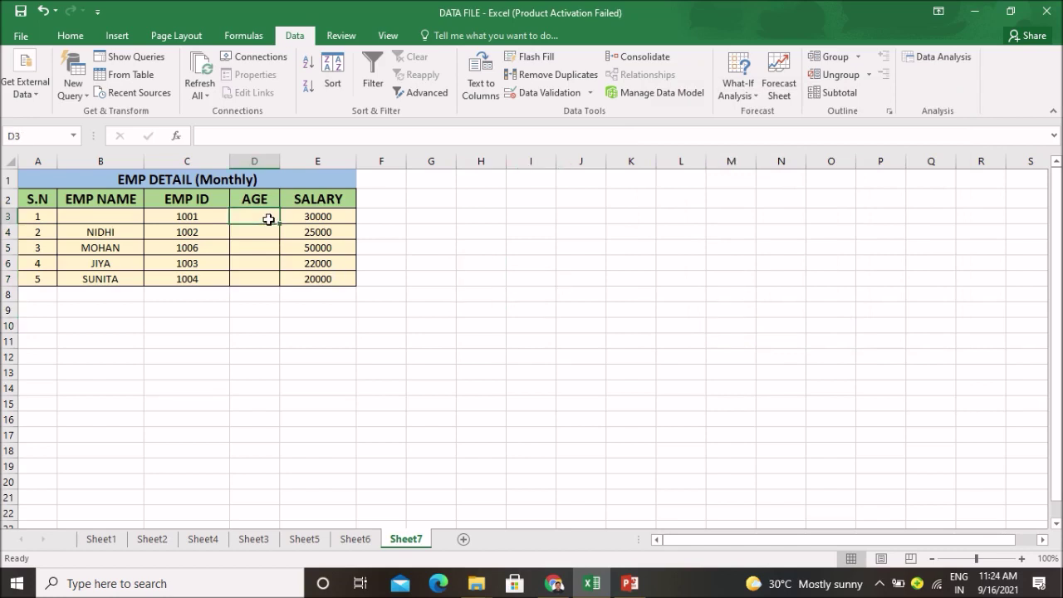
{"action": "type", "text": "18"}
{"action": "left_click", "coordinate": [445, 262]}
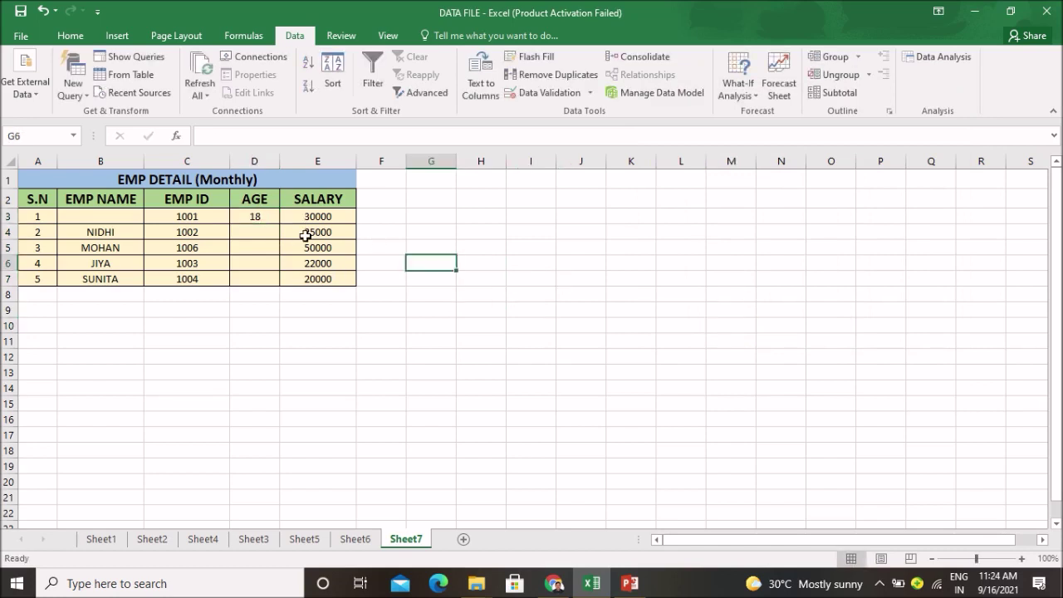
{"action": "left_click", "coordinate": [254, 233]}
{"action": "type", "text": "20"}
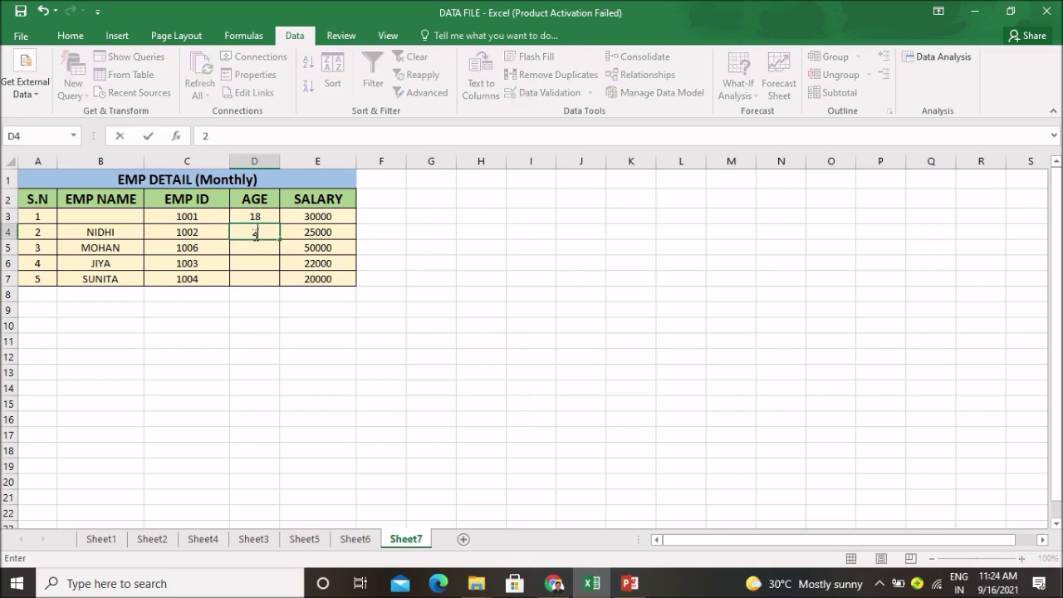
{"action": "left_click", "coordinate": [445, 259]}
{"action": "left_click", "coordinate": [274, 252]}
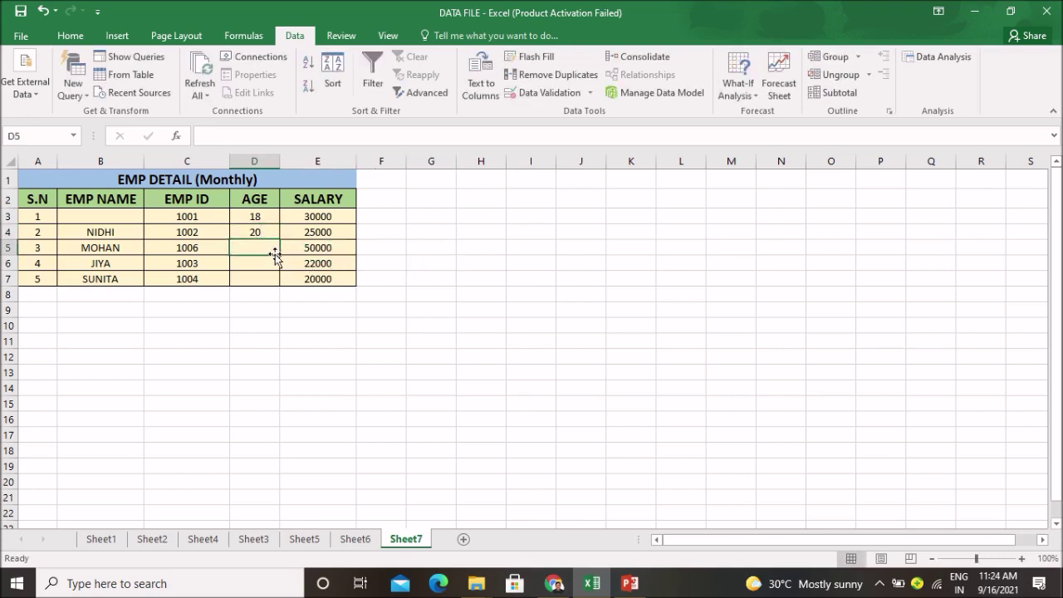
{"action": "type", "text": "50"}
{"action": "left_click", "coordinate": [469, 280]}
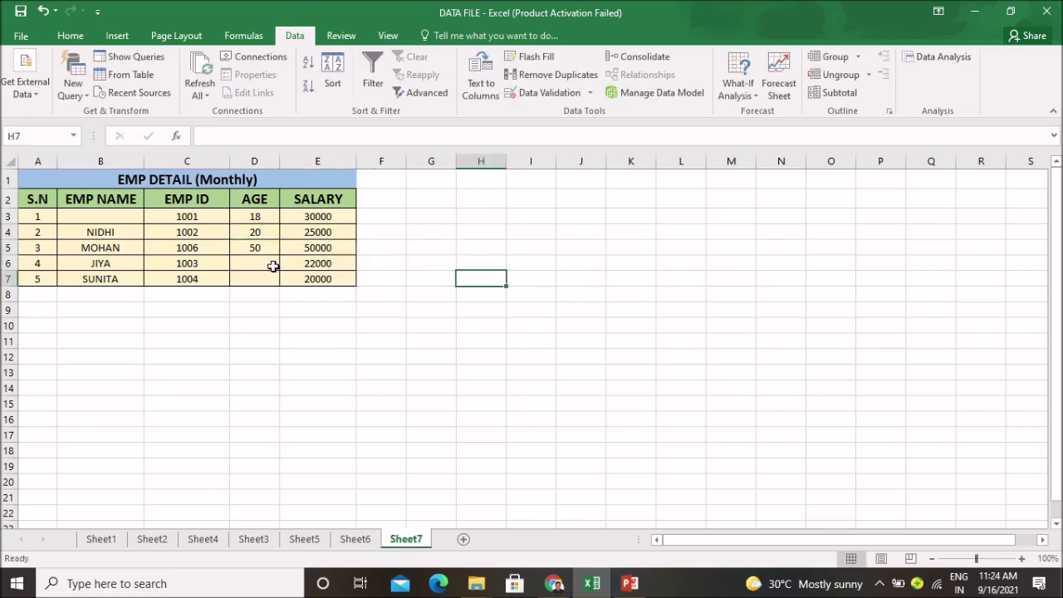
{"action": "left_click", "coordinate": [270, 266]}
{"action": "type", "text": "55"}
{"action": "left_click", "coordinate": [461, 264]}
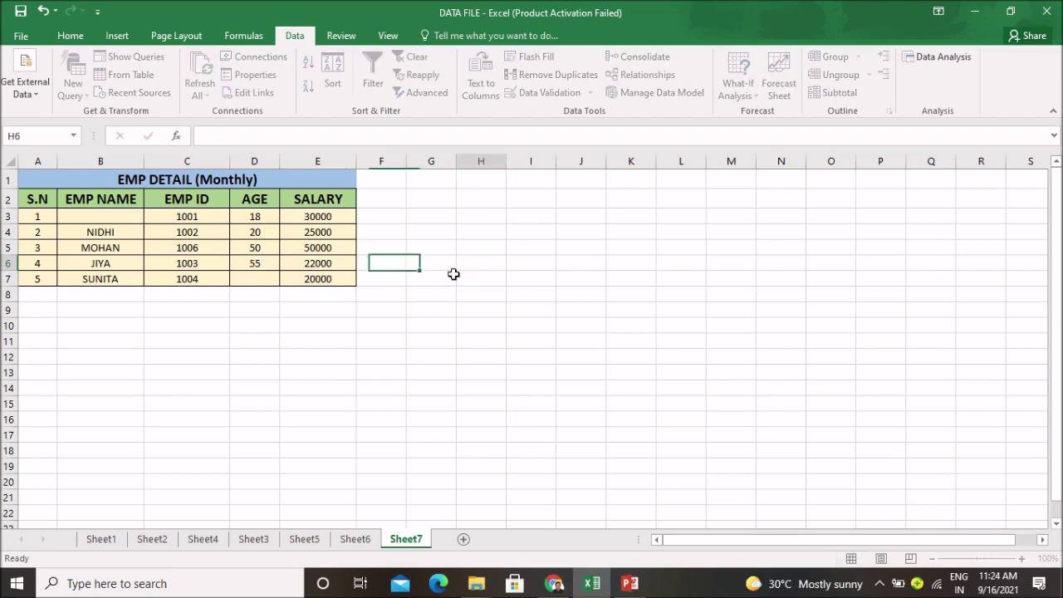
Try age 67 in D7, retry after the error alert, and enter 60 instead
{"action": "left_click", "coordinate": [274, 280]}
{"action": "type", "text": "6"}
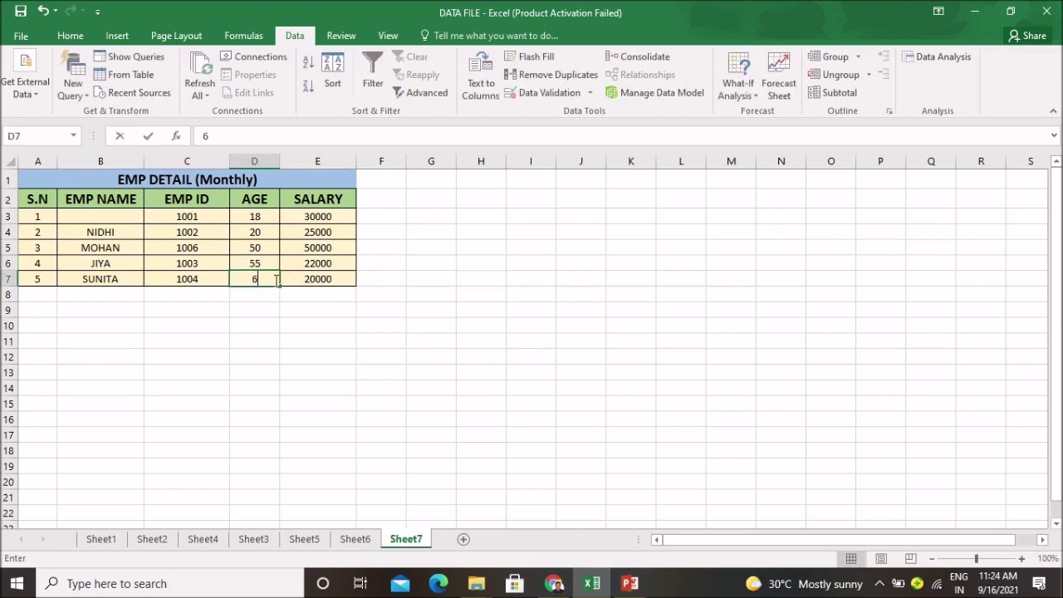
{"action": "type", "text": "7"}
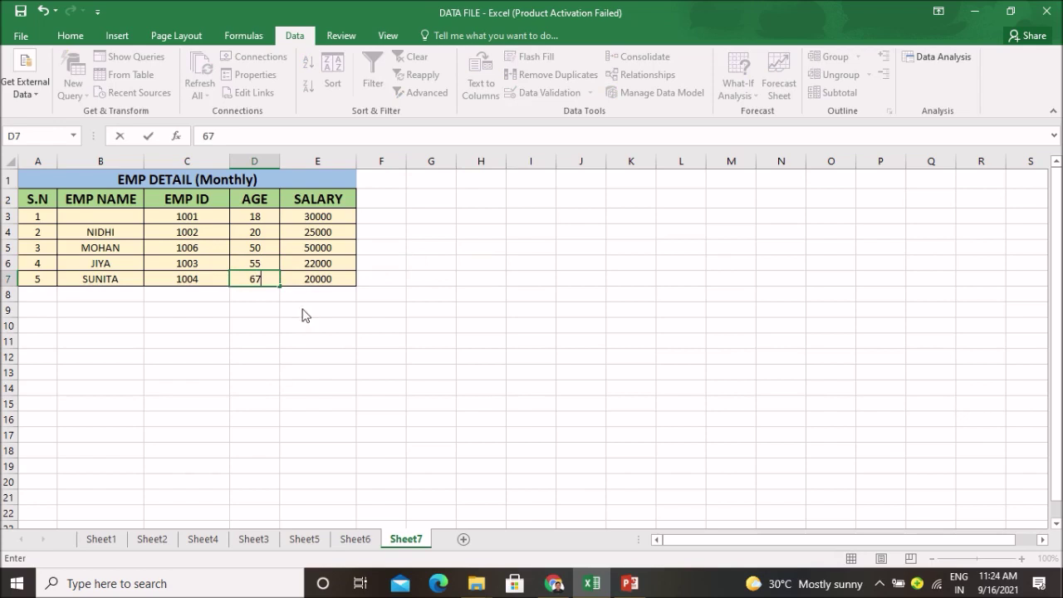
{"action": "left_click", "coordinate": [301, 311]}
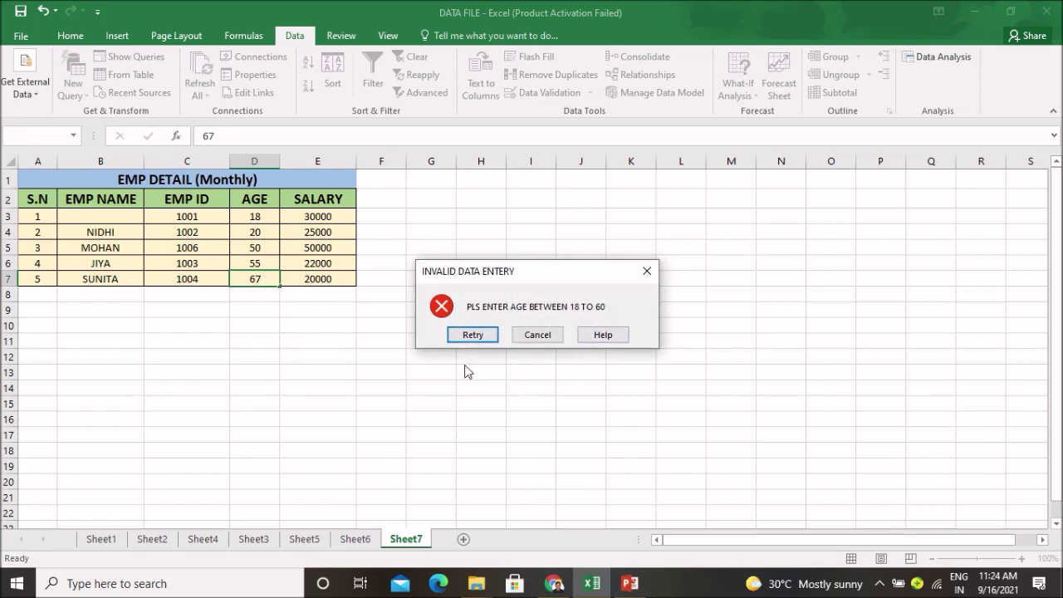
{"action": "left_click", "coordinate": [473, 334]}
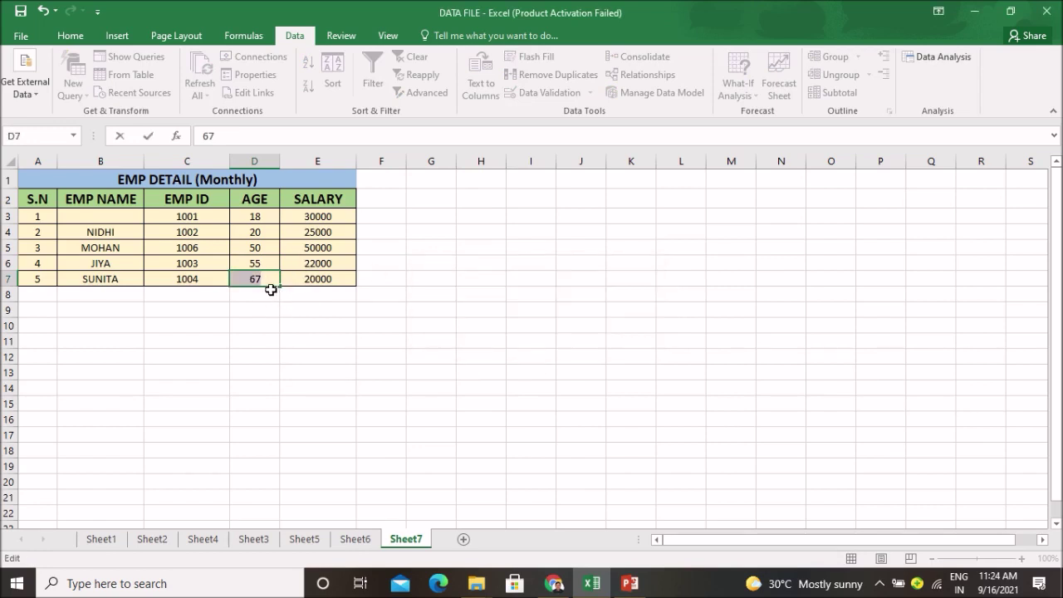
{"action": "key", "text": "BackSpace"}
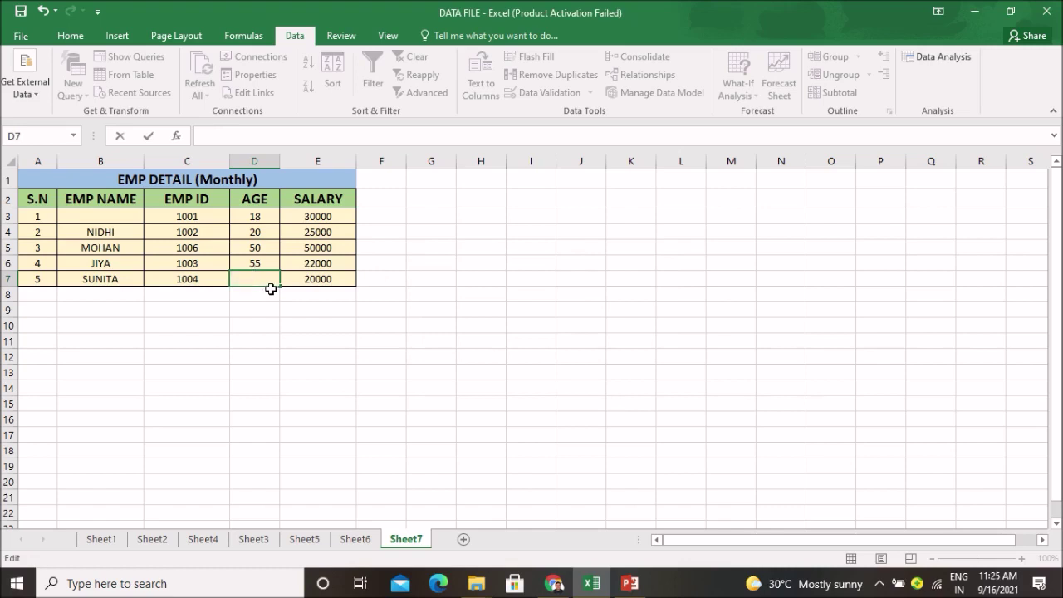
{"action": "type", "text": "60"}
{"action": "left_click", "coordinate": [514, 330]}
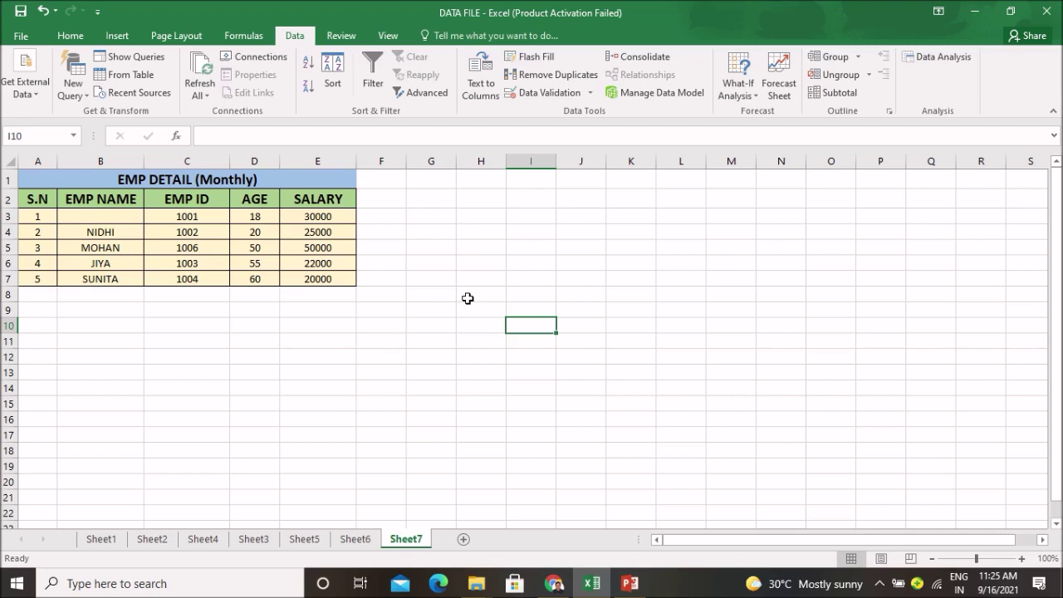
{"action": "left_click", "coordinate": [452, 321]}
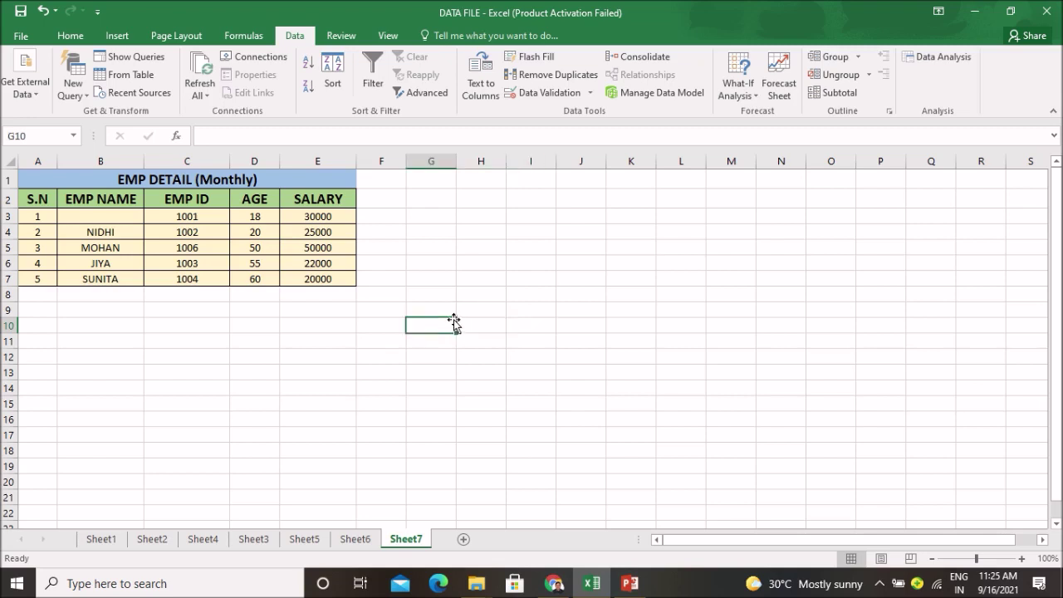
{"action": "left_click", "coordinate": [131, 235]}
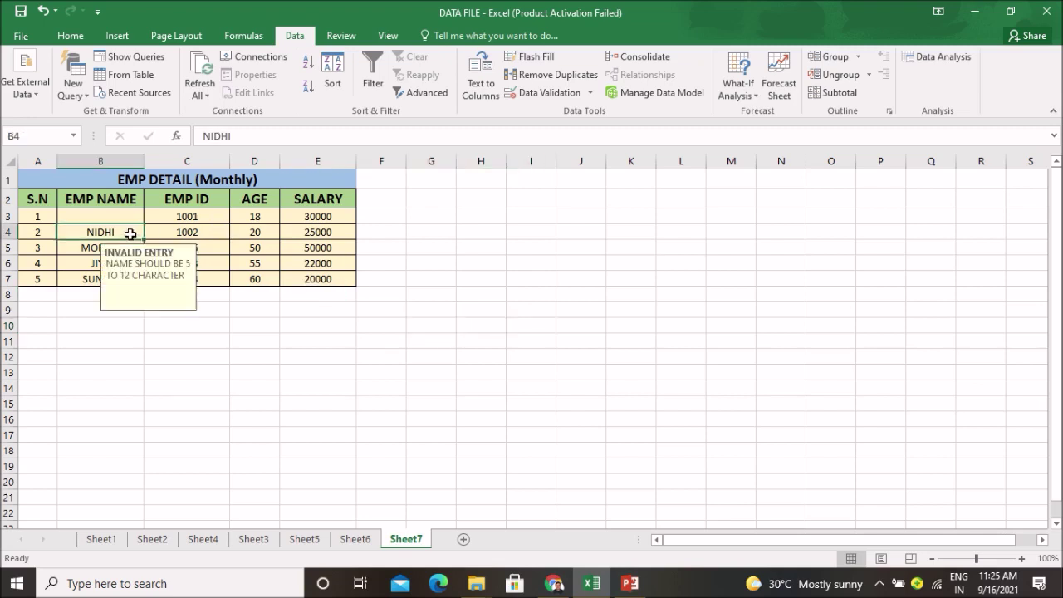
{"action": "left_click", "coordinate": [86, 266]}
{"action": "left_click", "coordinate": [117, 247]}
{"action": "left_click", "coordinate": [118, 229]}
{"action": "left_click", "coordinate": [118, 217]}
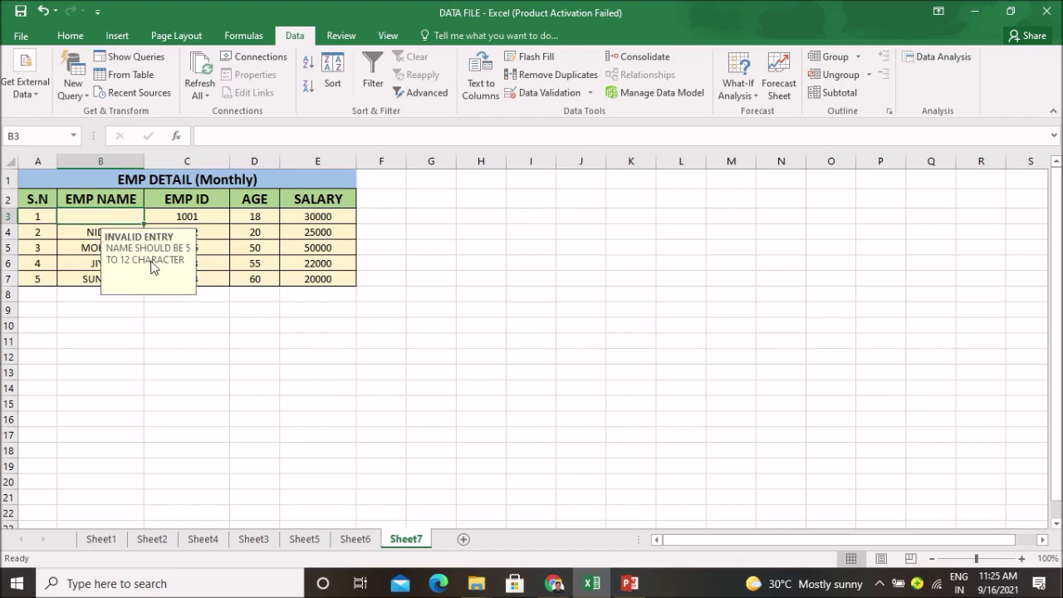
{"action": "left_click", "coordinate": [90, 264]}
{"action": "left_click", "coordinate": [88, 278]}
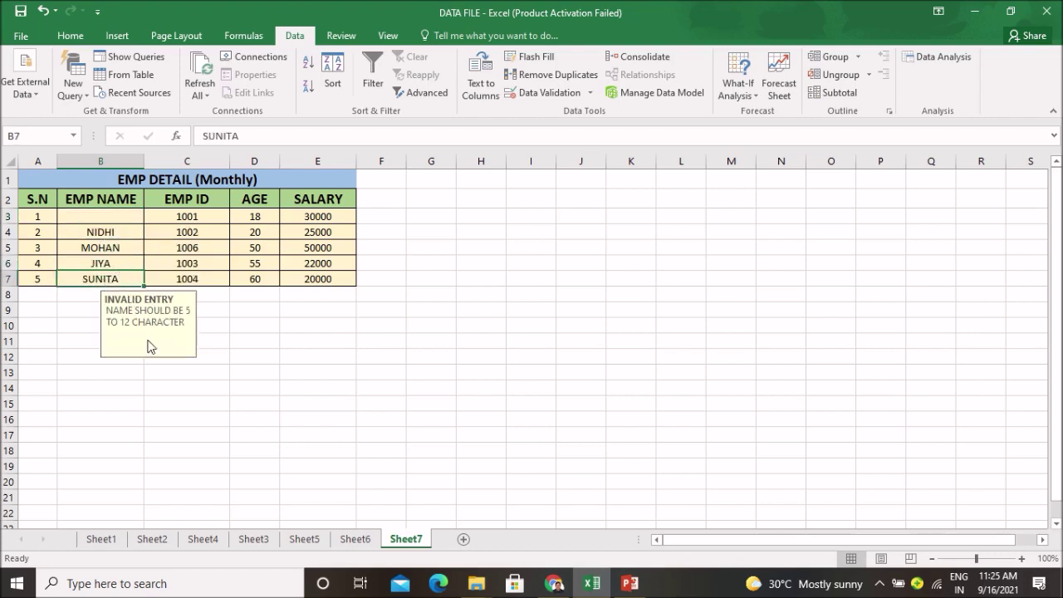
{"action": "left_click", "coordinate": [122, 263]}
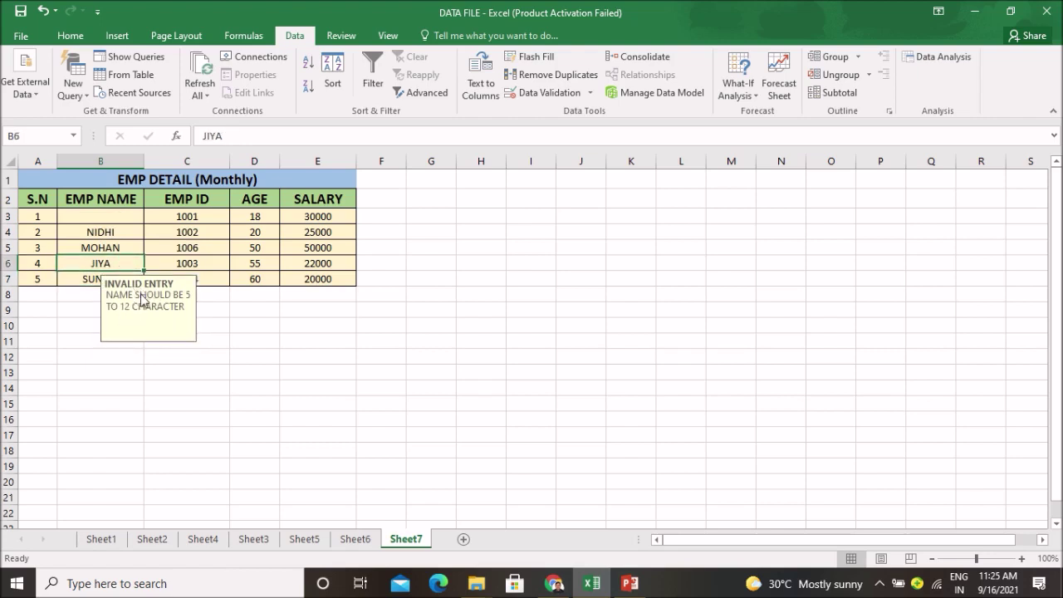